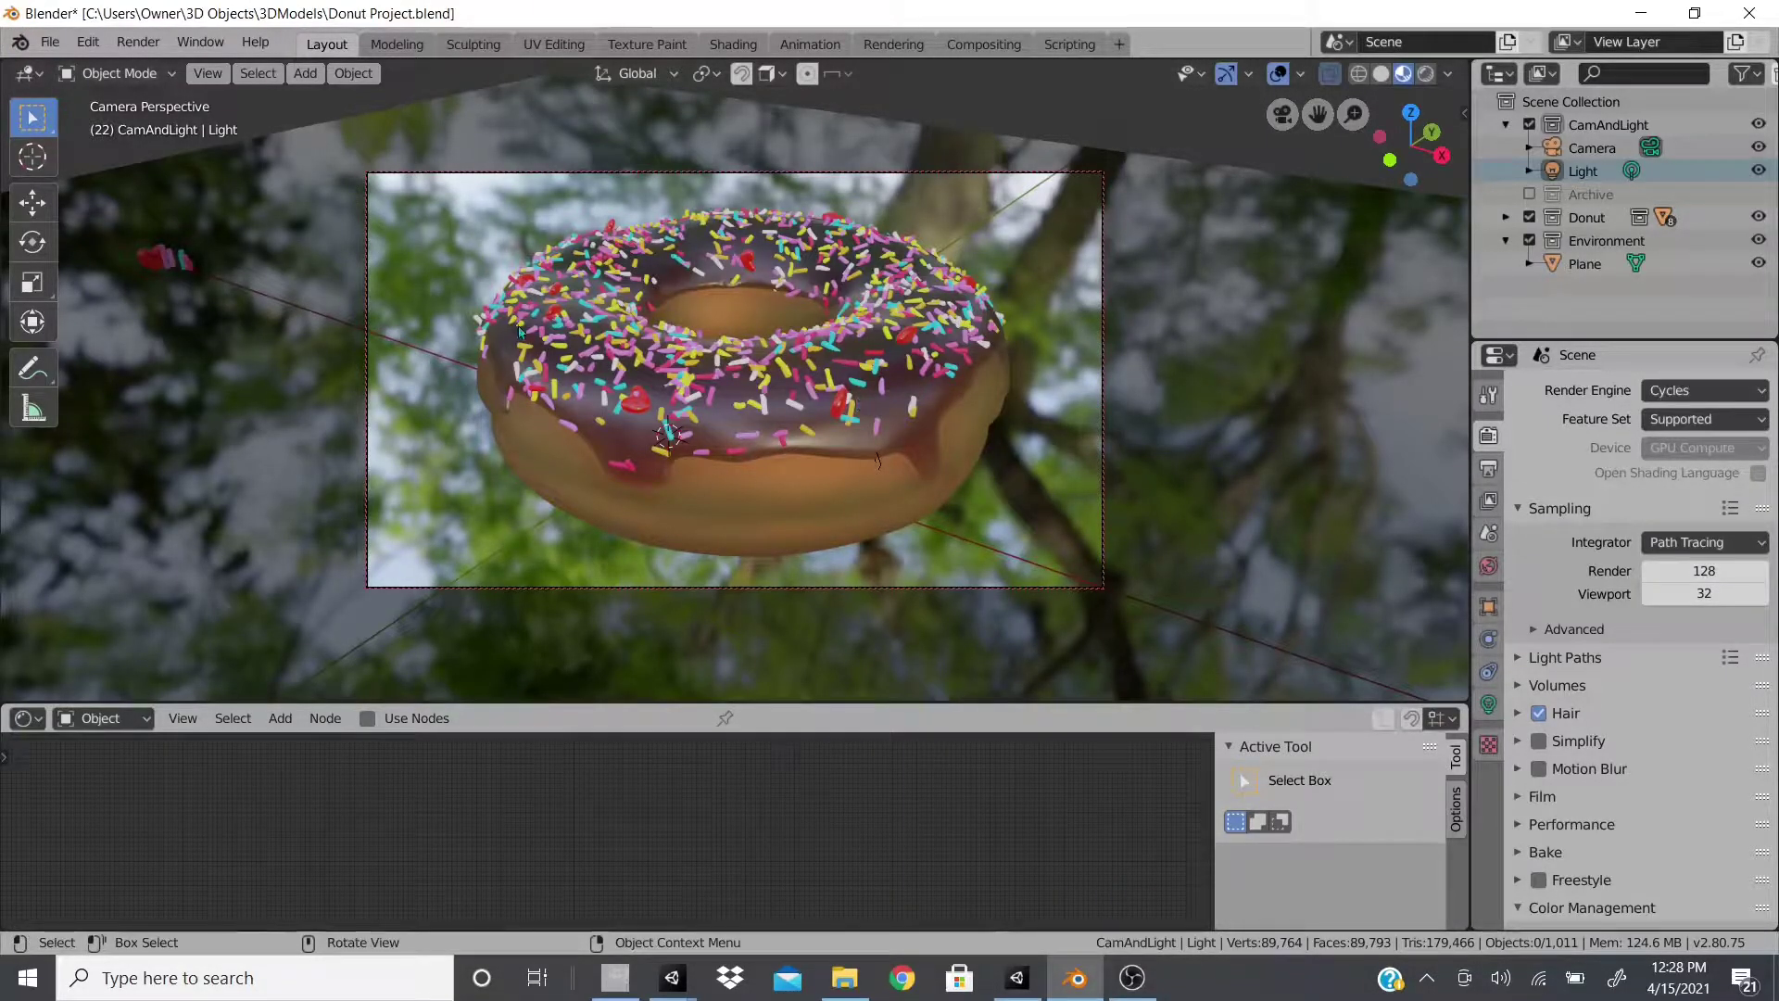
# Leave camera view and hide the CamAndLight and Environment collections in the Outliner.
pyautogui.scroll(-2, 808, 339)
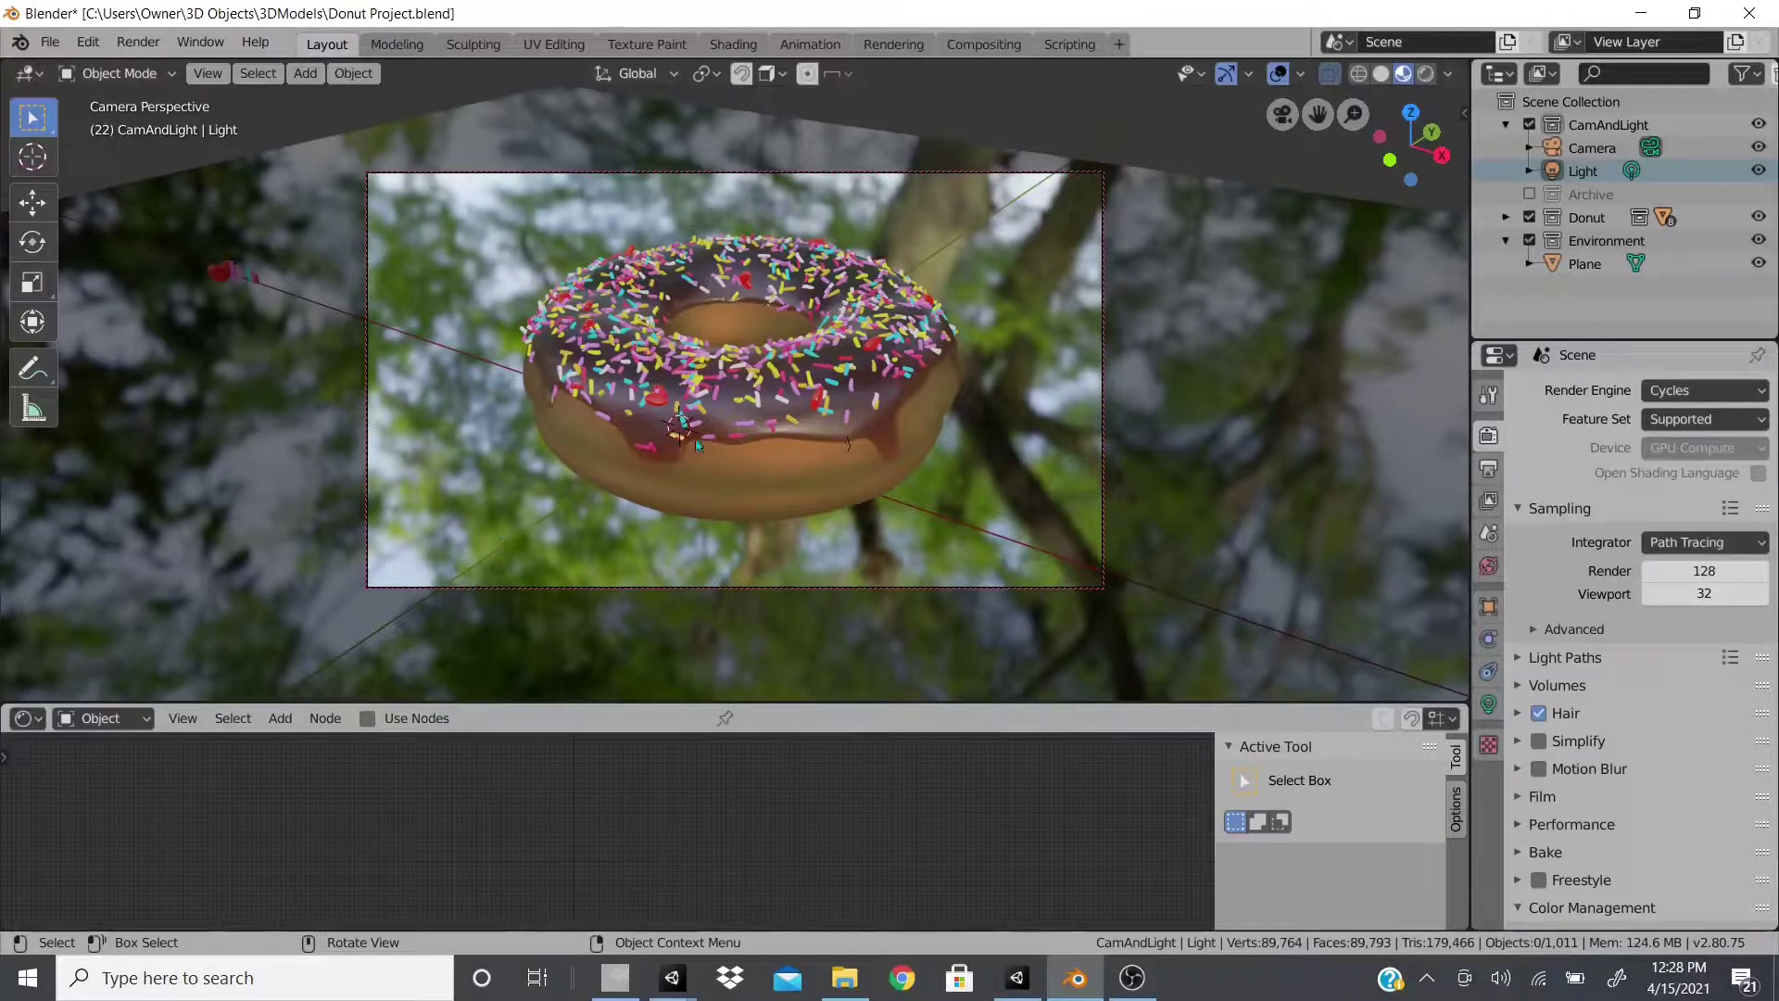
pyautogui.moveTo(698, 446); pyautogui.dragTo(657, 355, button='middle')
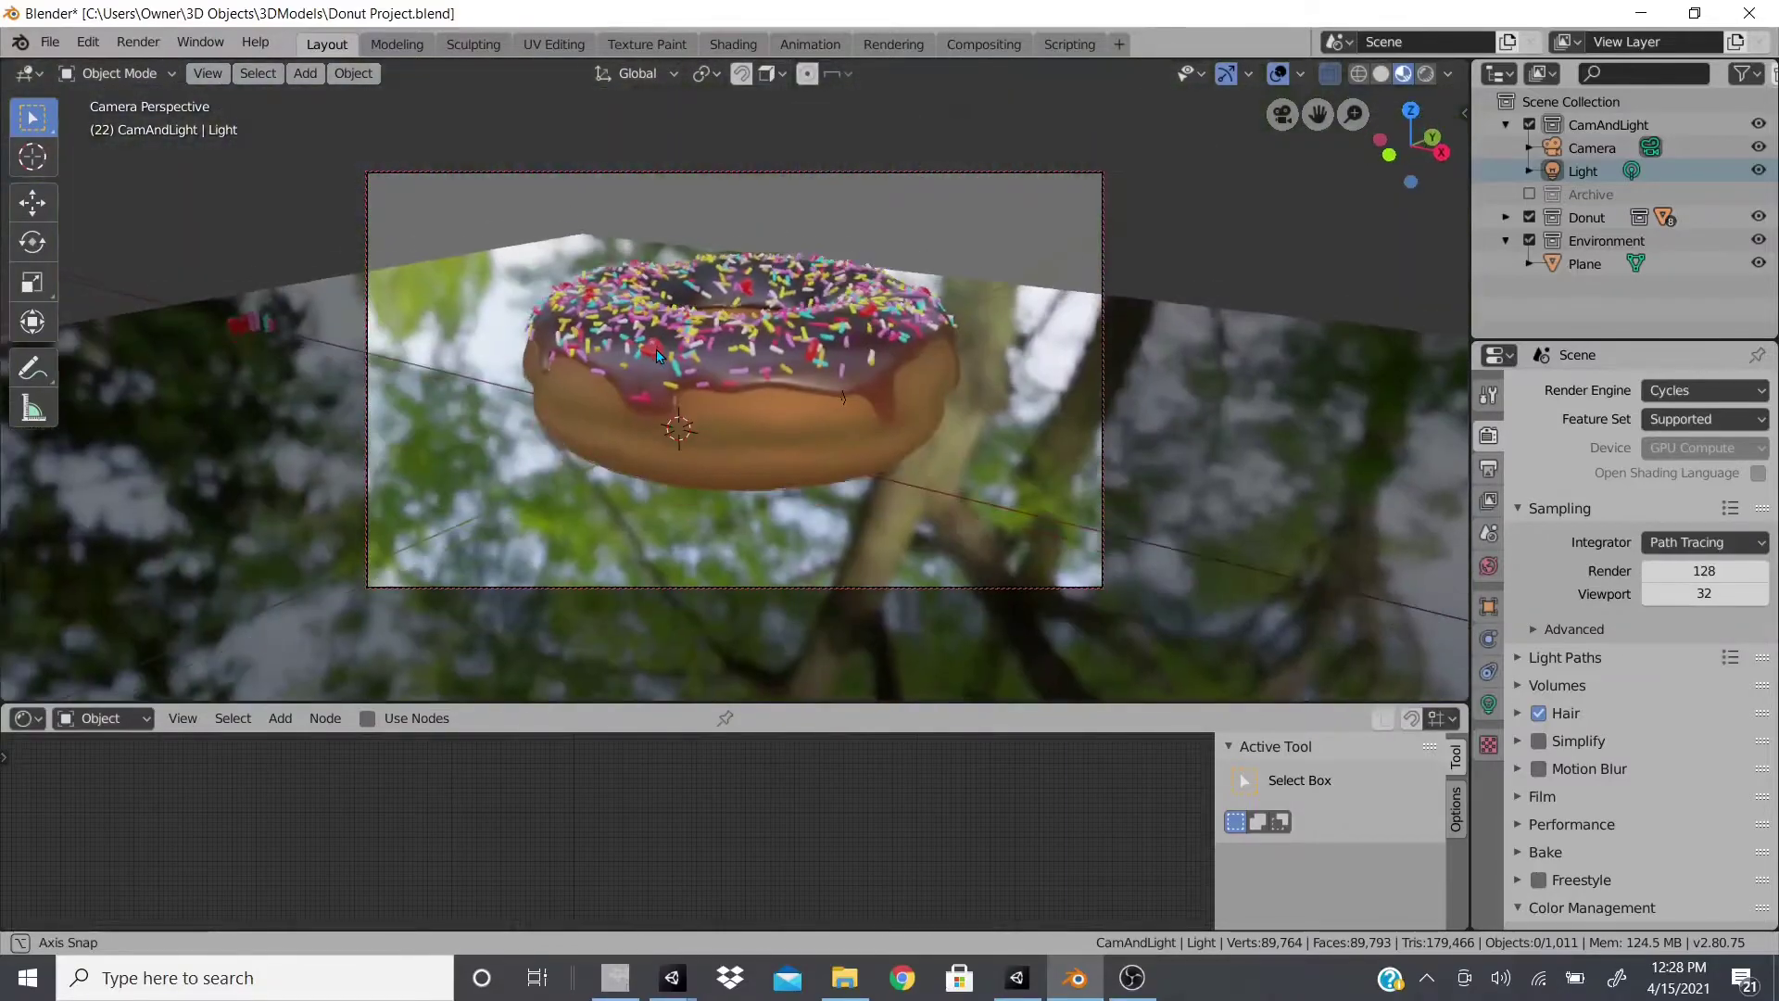
pyautogui.press('Escape')
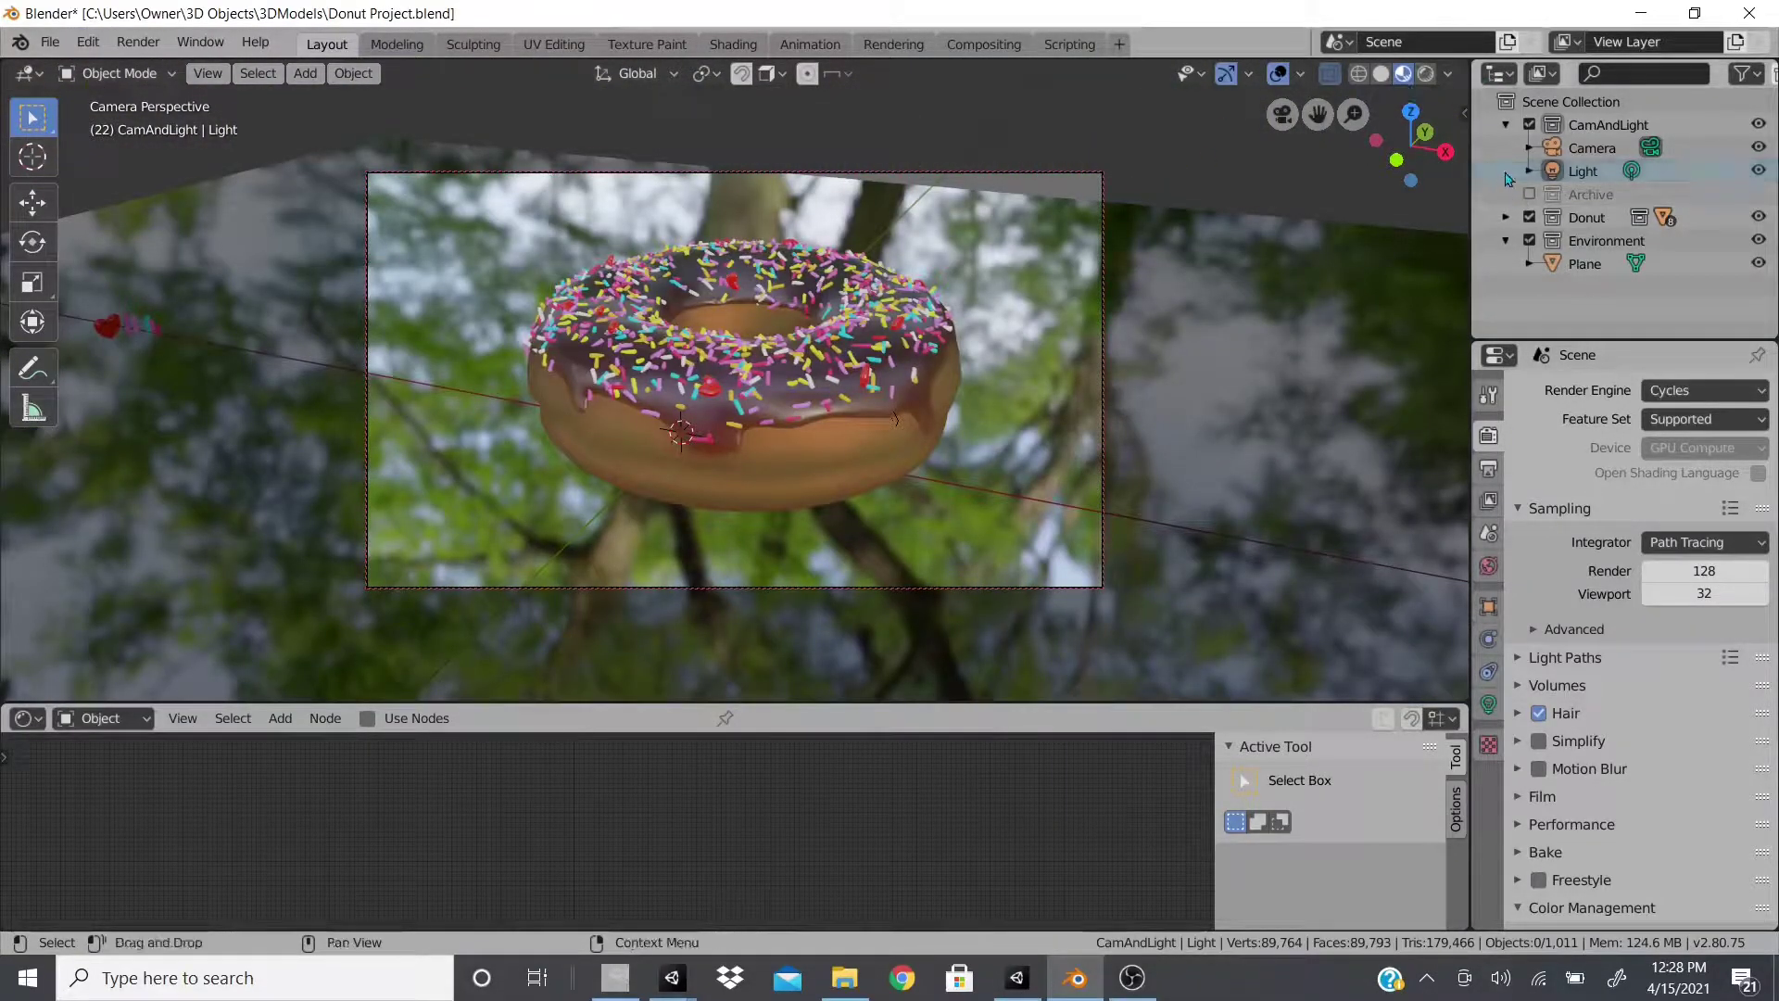
pyautogui.click(1282, 114)
pyautogui.moveTo(785, 339); pyautogui.dragTo(852, 407, button='middle')
pyautogui.moveTo(1758, 146); pyautogui.dragTo(1758, 171)
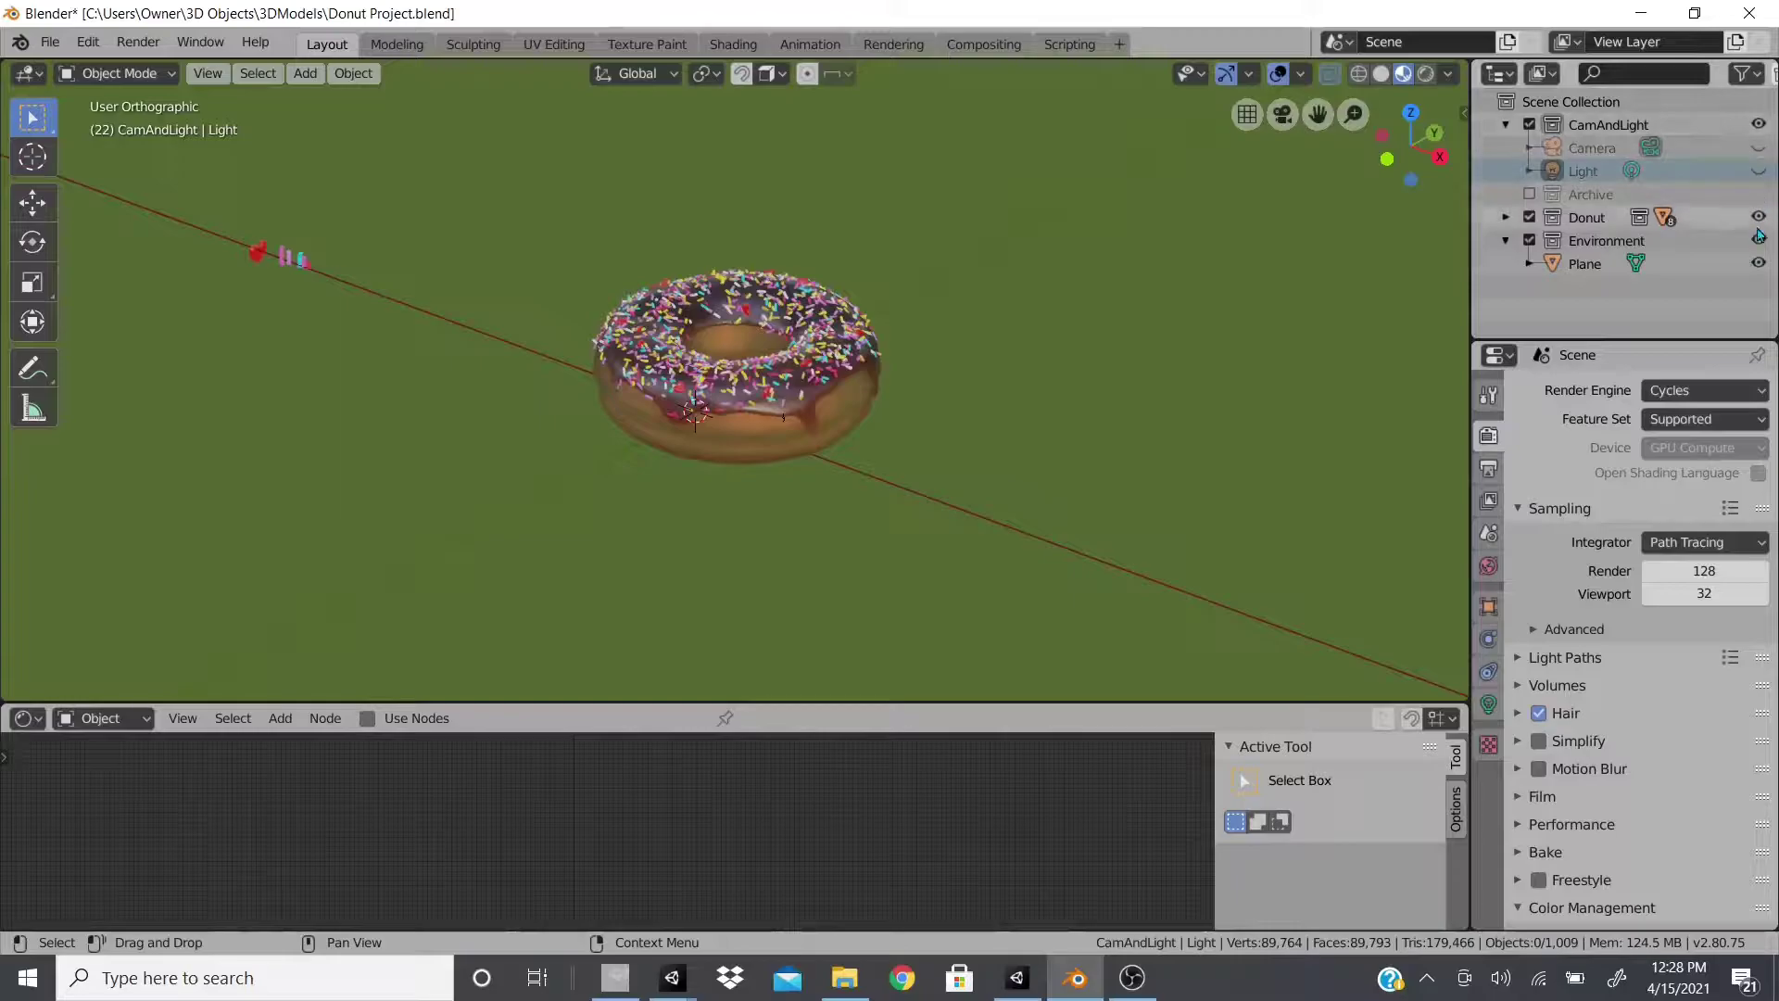
pyautogui.moveTo(1757, 240); pyautogui.dragTo(1759, 266)
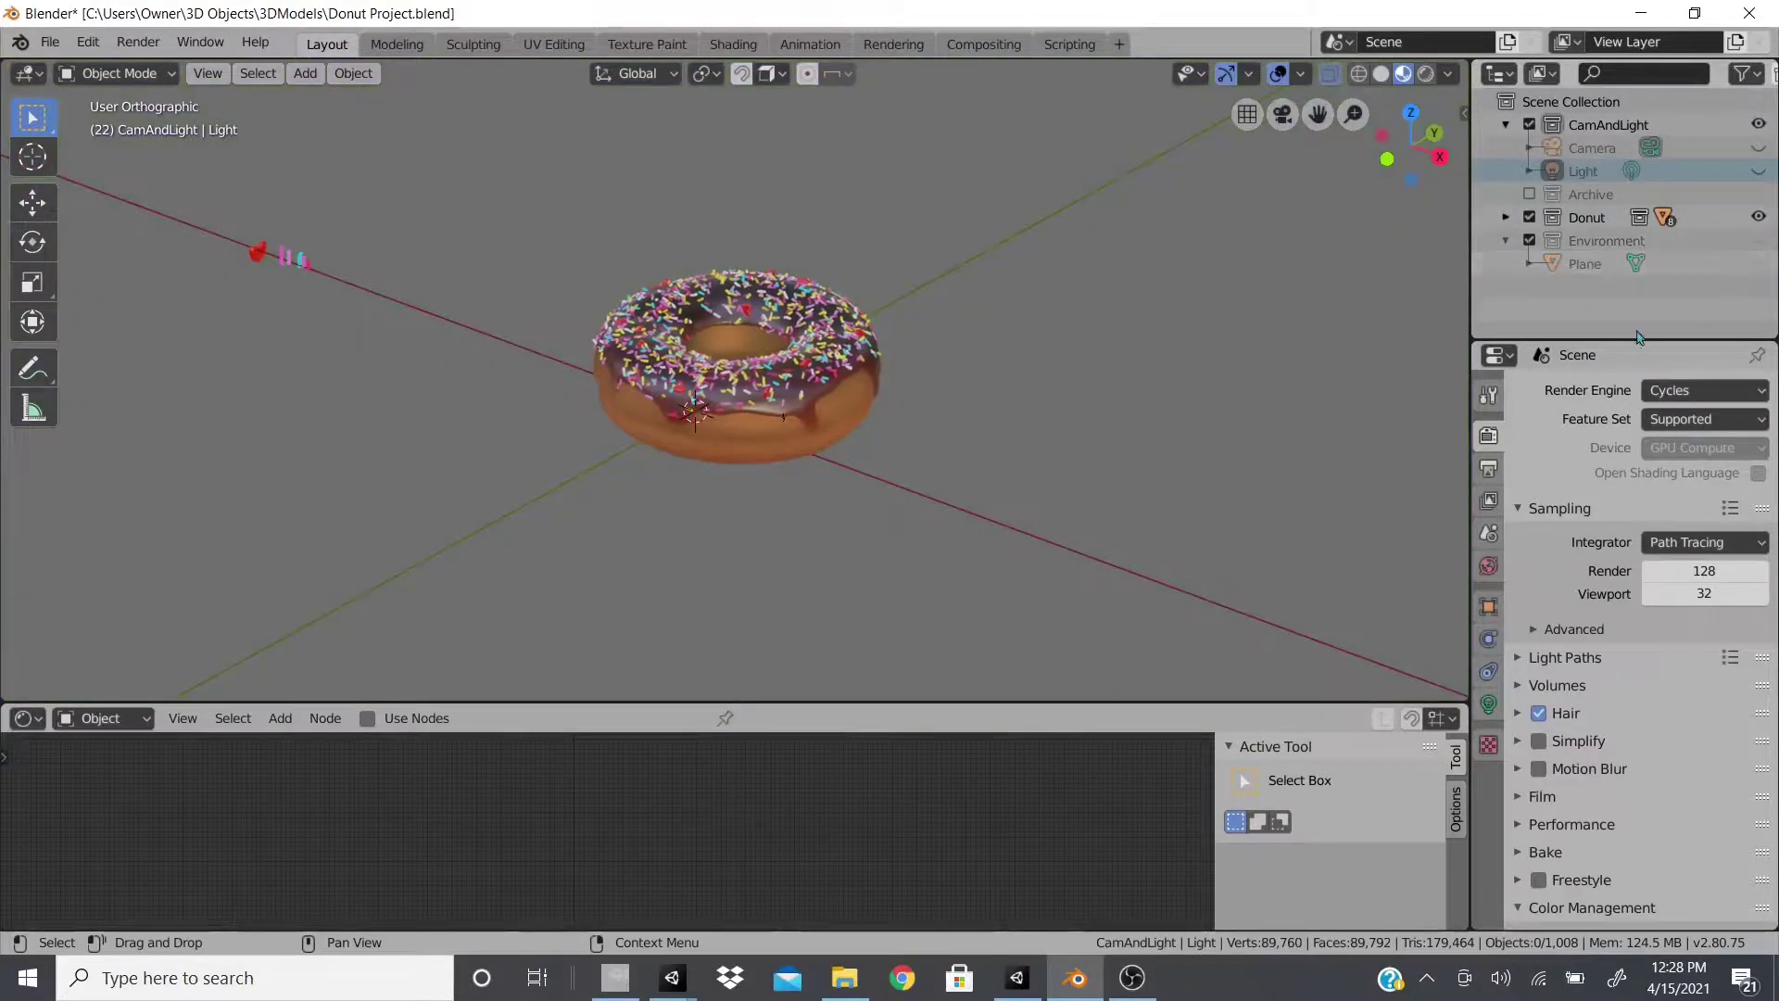
# Box-select every part of the donut from a lower viewing angle.
pyautogui.moveTo(706, 261); pyautogui.dragTo(648, 186, button='middle')
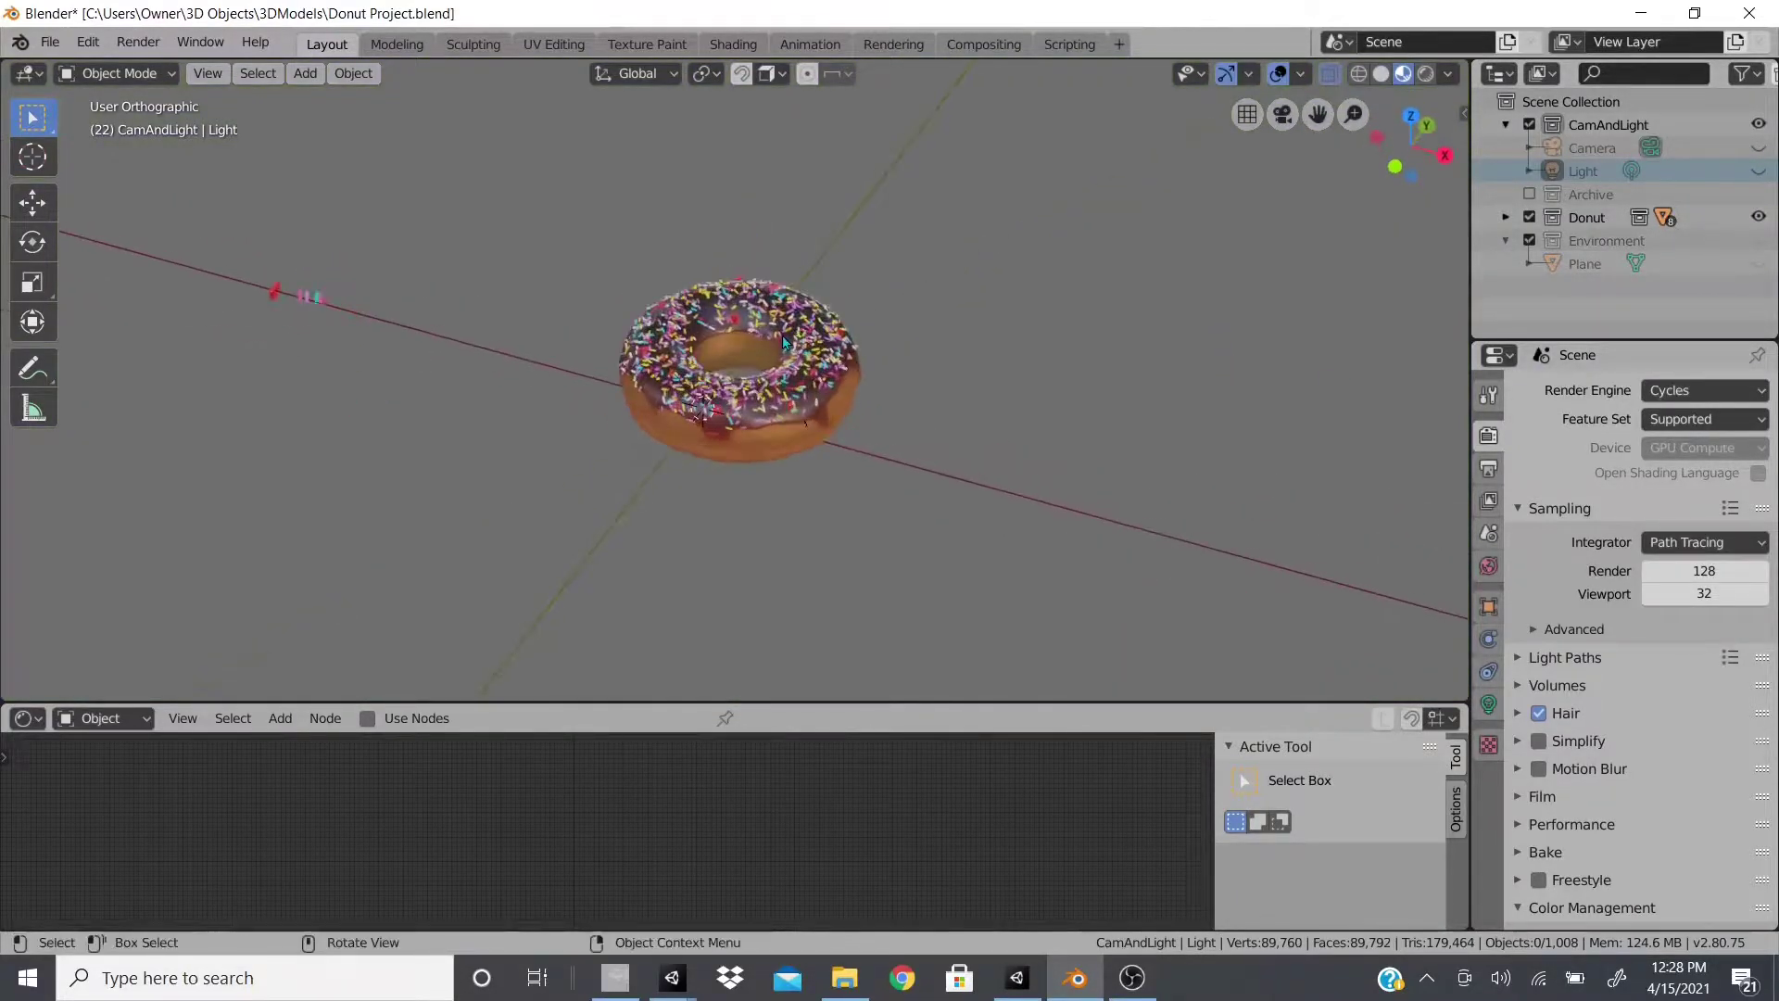
pyautogui.scroll(5, 516, 112)
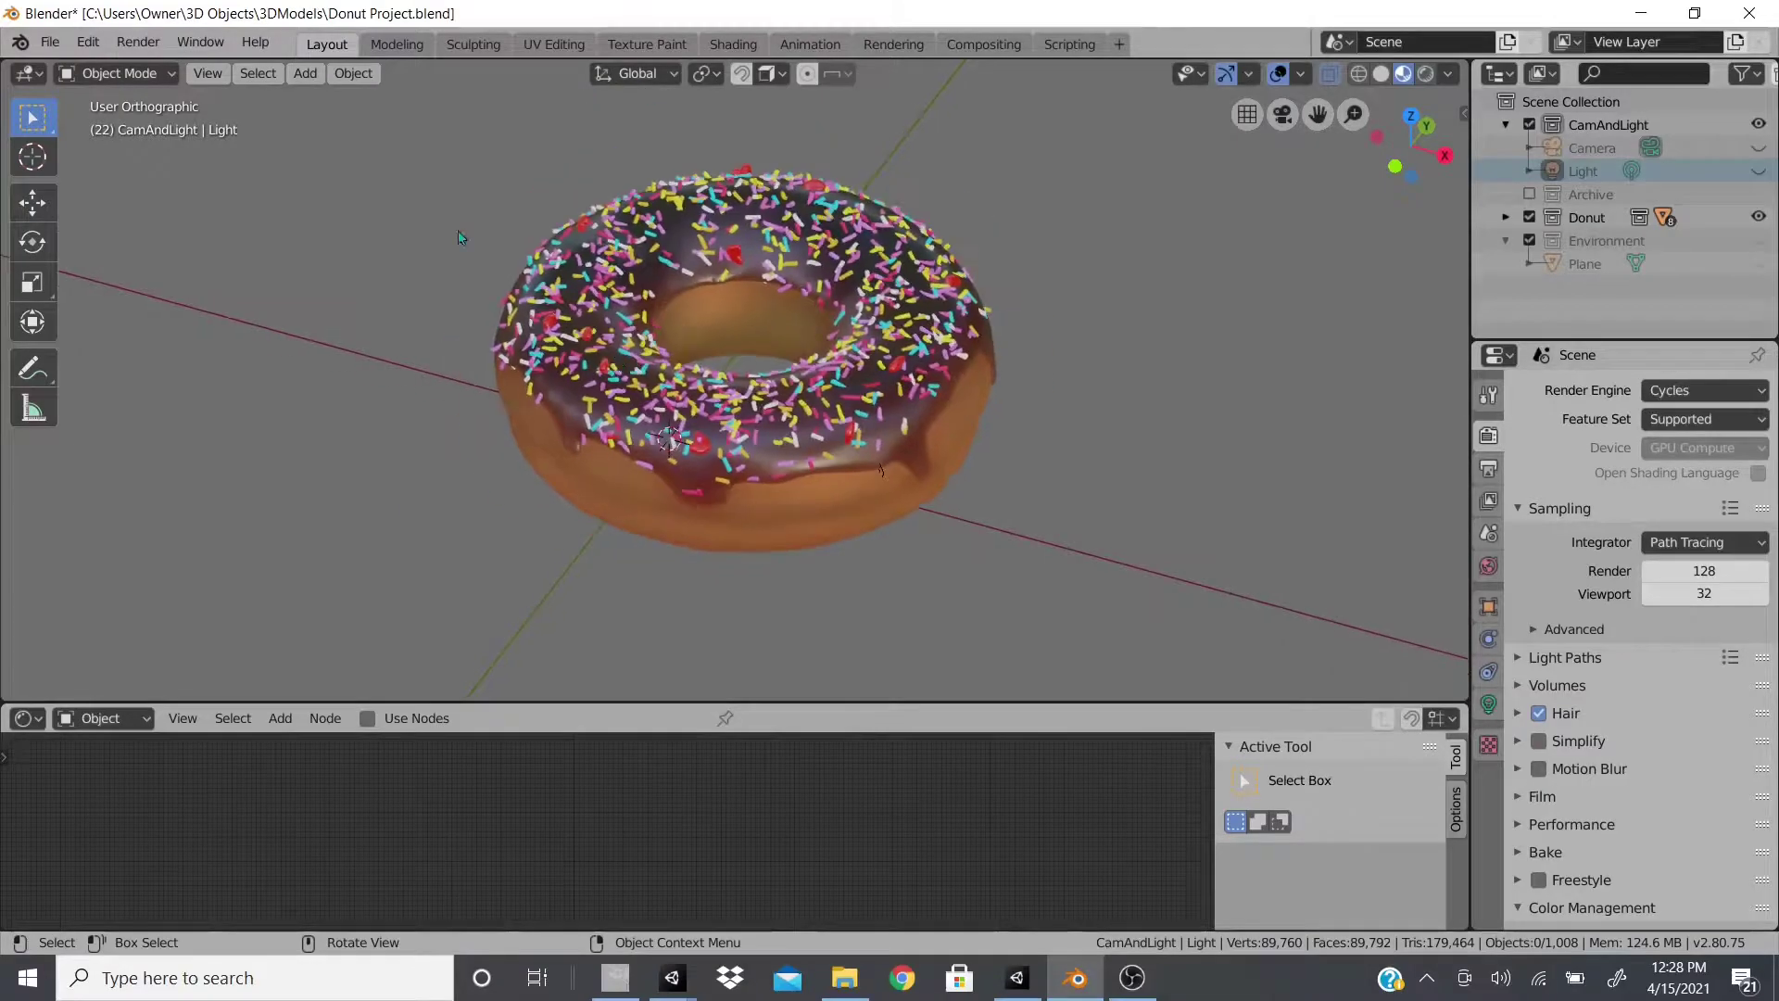
pyautogui.moveTo(390, 124); pyautogui.dragTo(1225, 672)
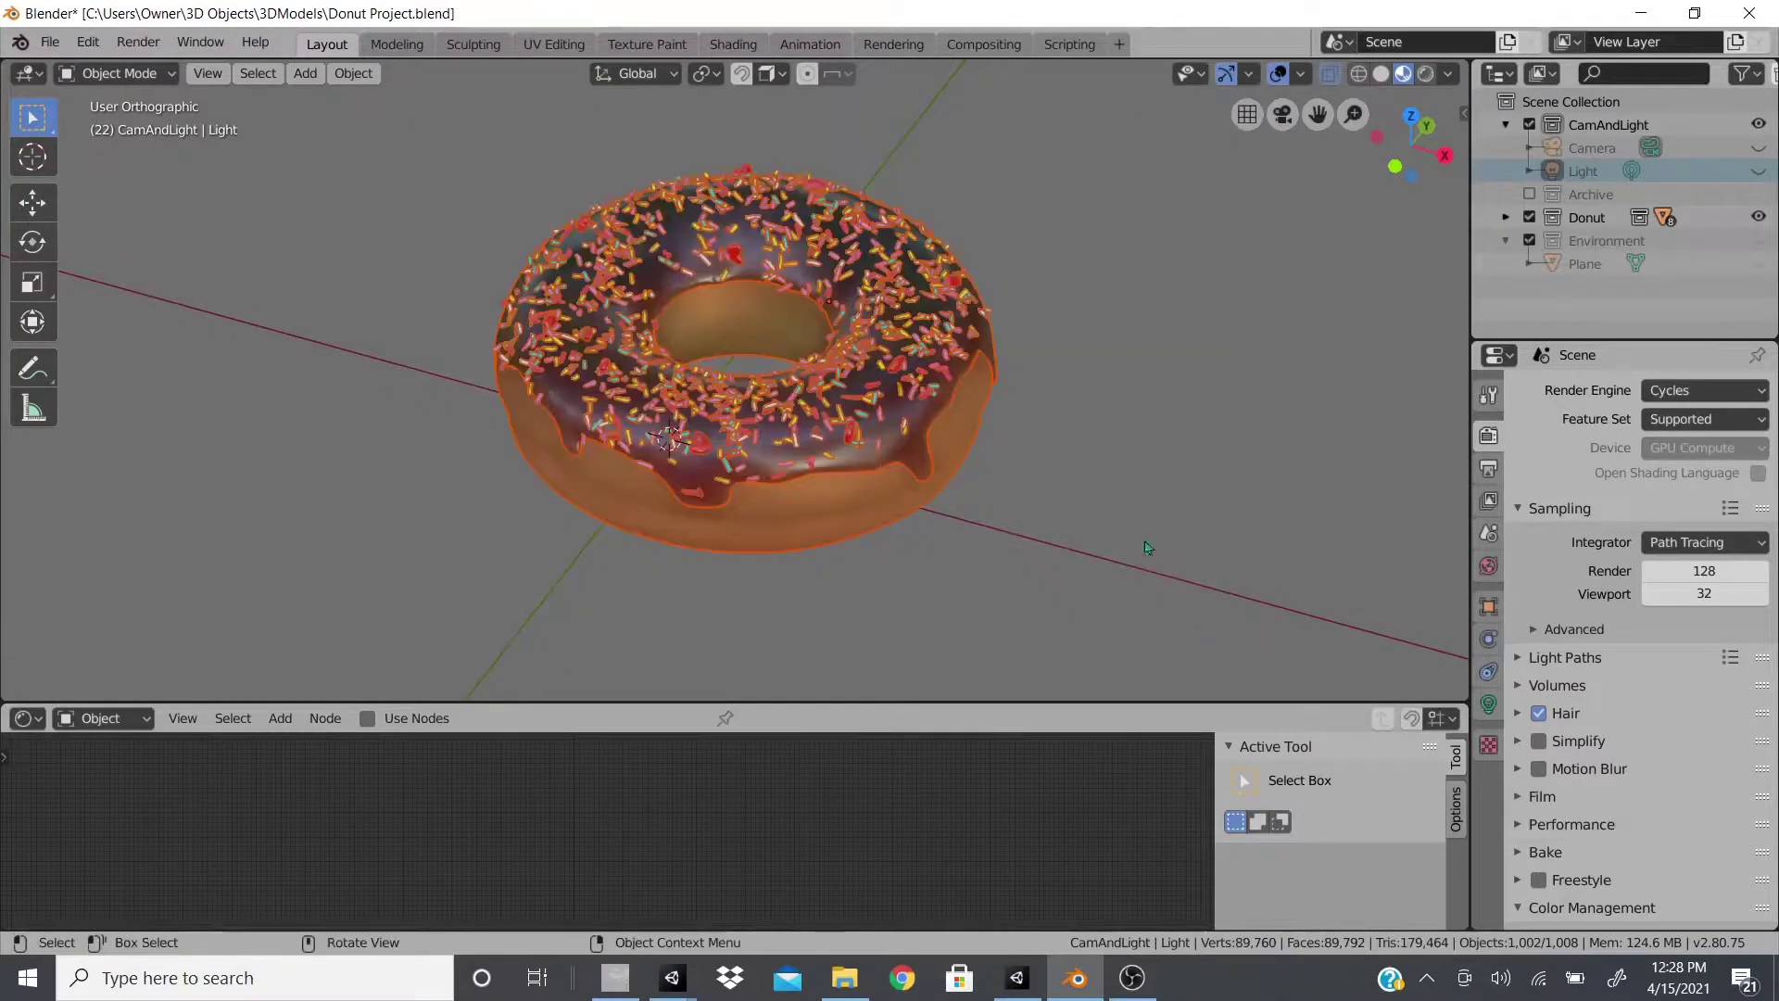
pyautogui.moveTo(381, 152); pyautogui.dragTo(1154, 664)
# Start an FBX (.fbx) export of the donut from the File > Export menu.
pyautogui.click(46, 42)
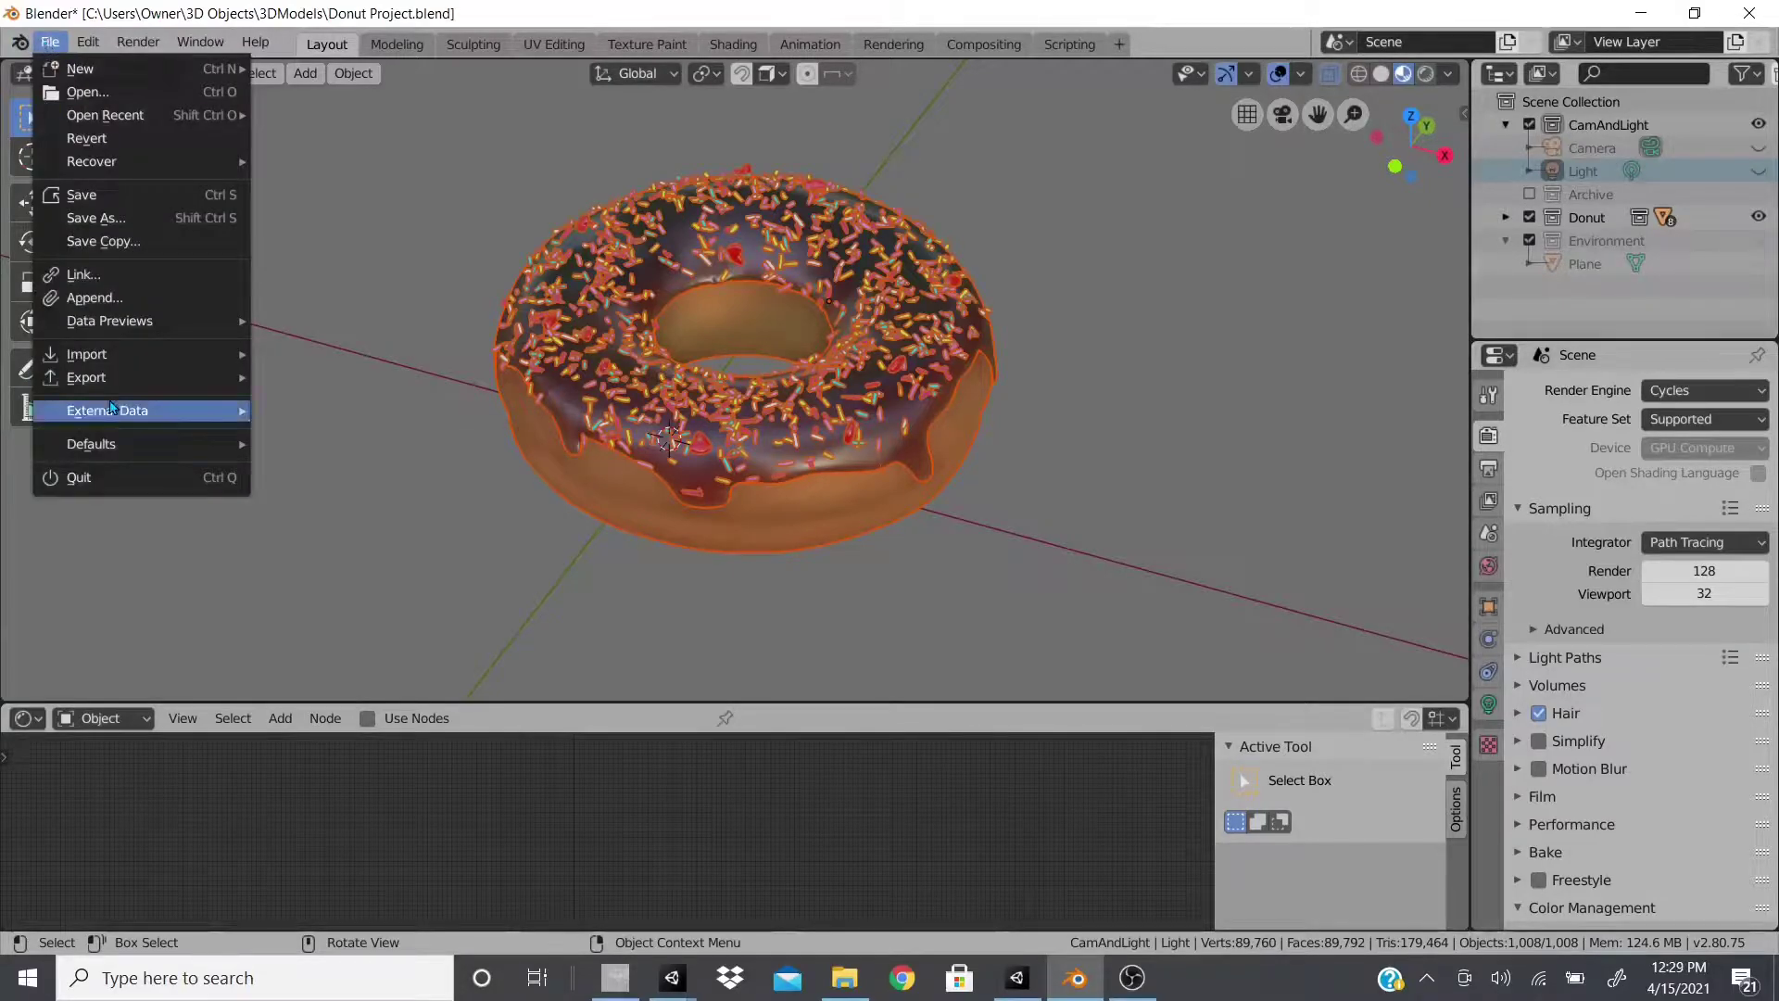
pyautogui.moveTo(120, 377)
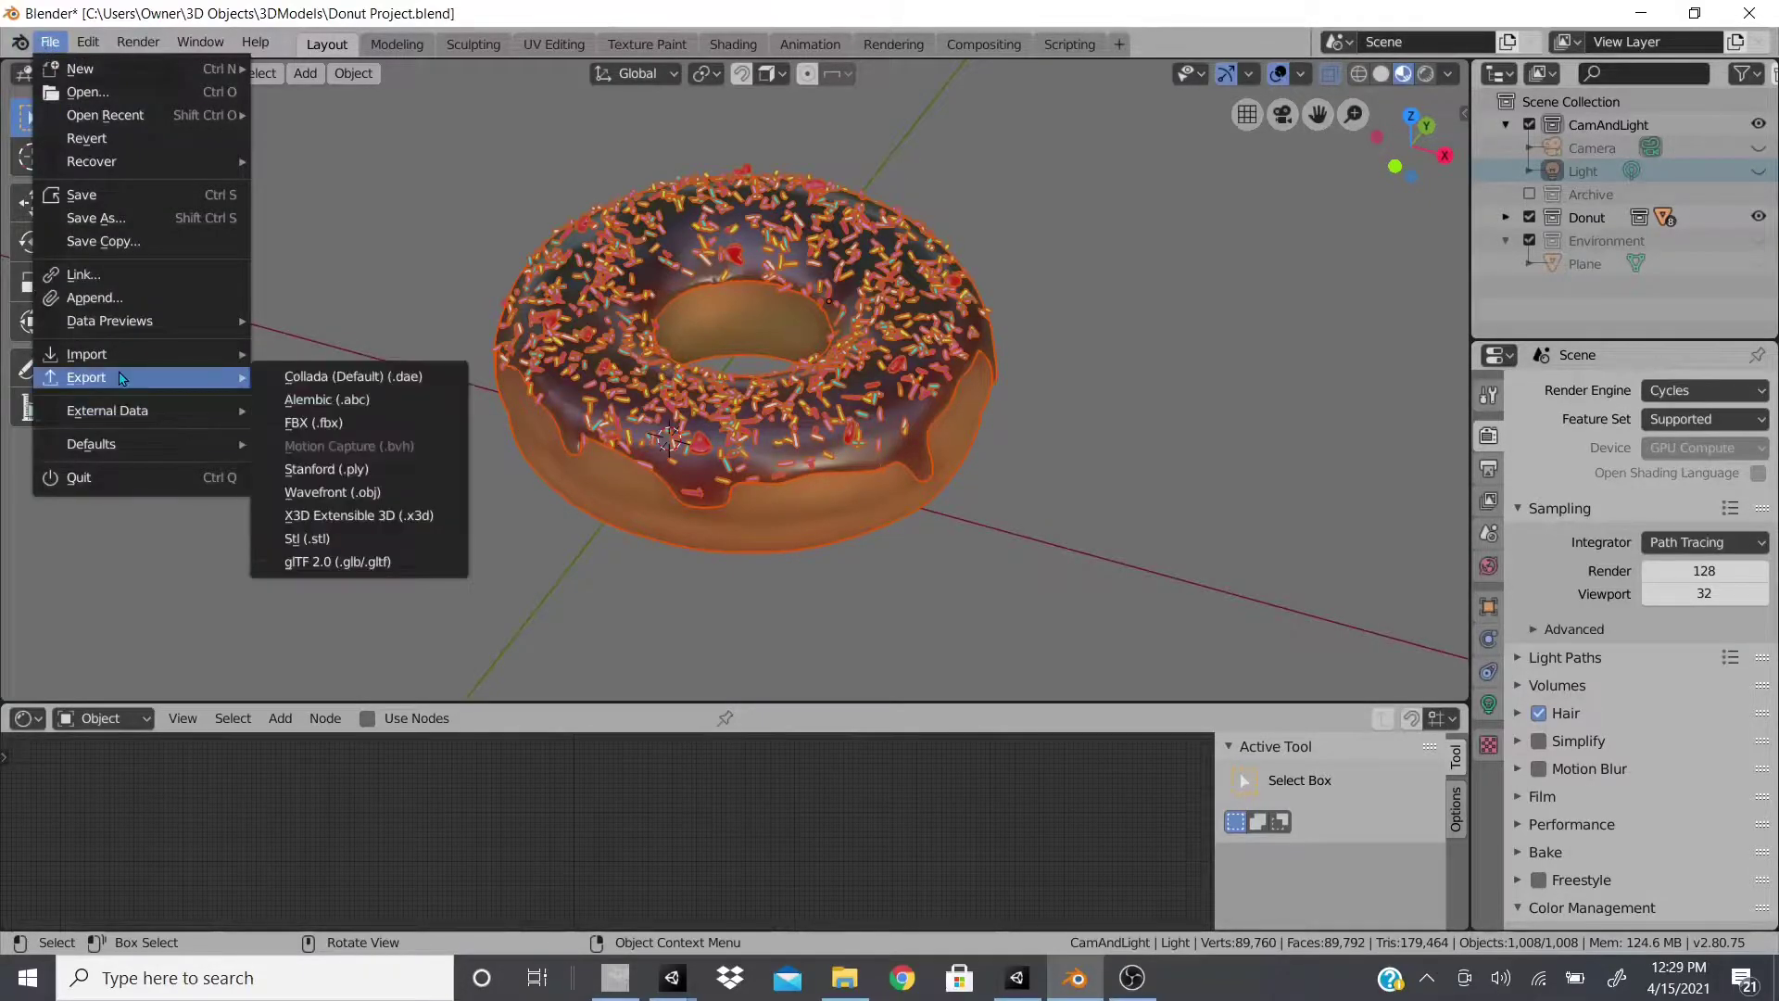
pyautogui.click(319, 426)
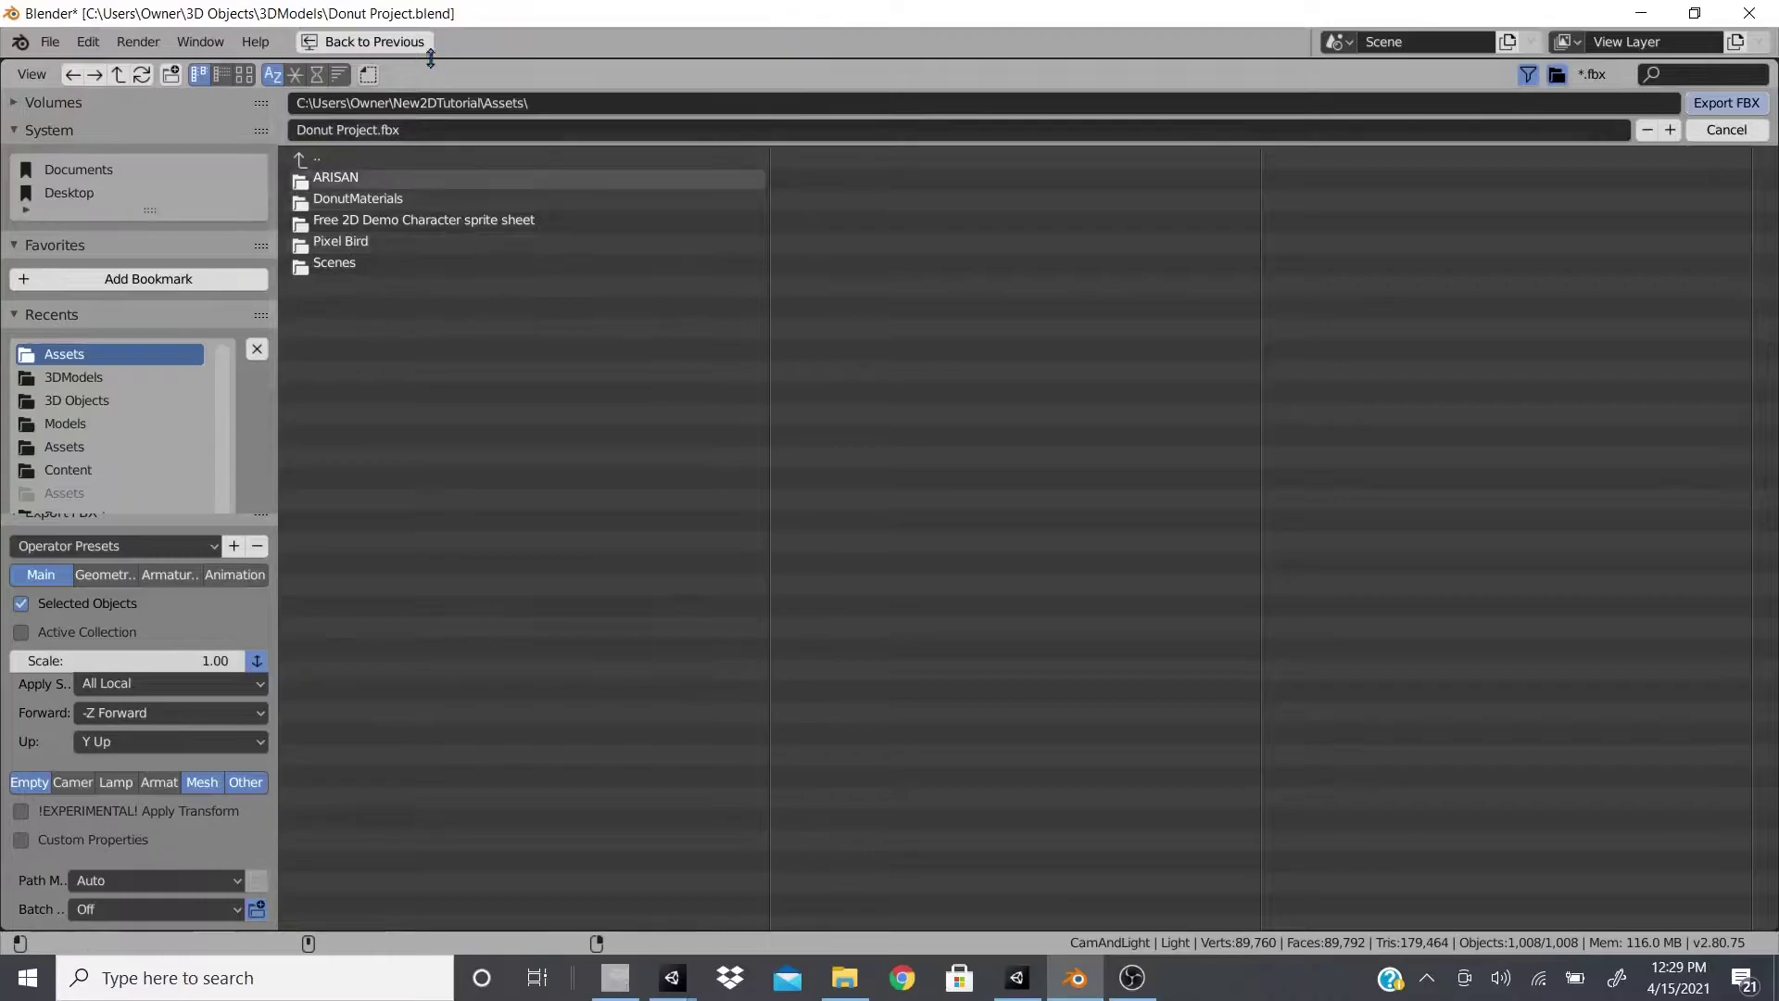
# Export the donut as Donut Project.fbx into the New2DTutorial project's Assets folder.
pyautogui.click(330, 163)
pyautogui.click(339, 167)
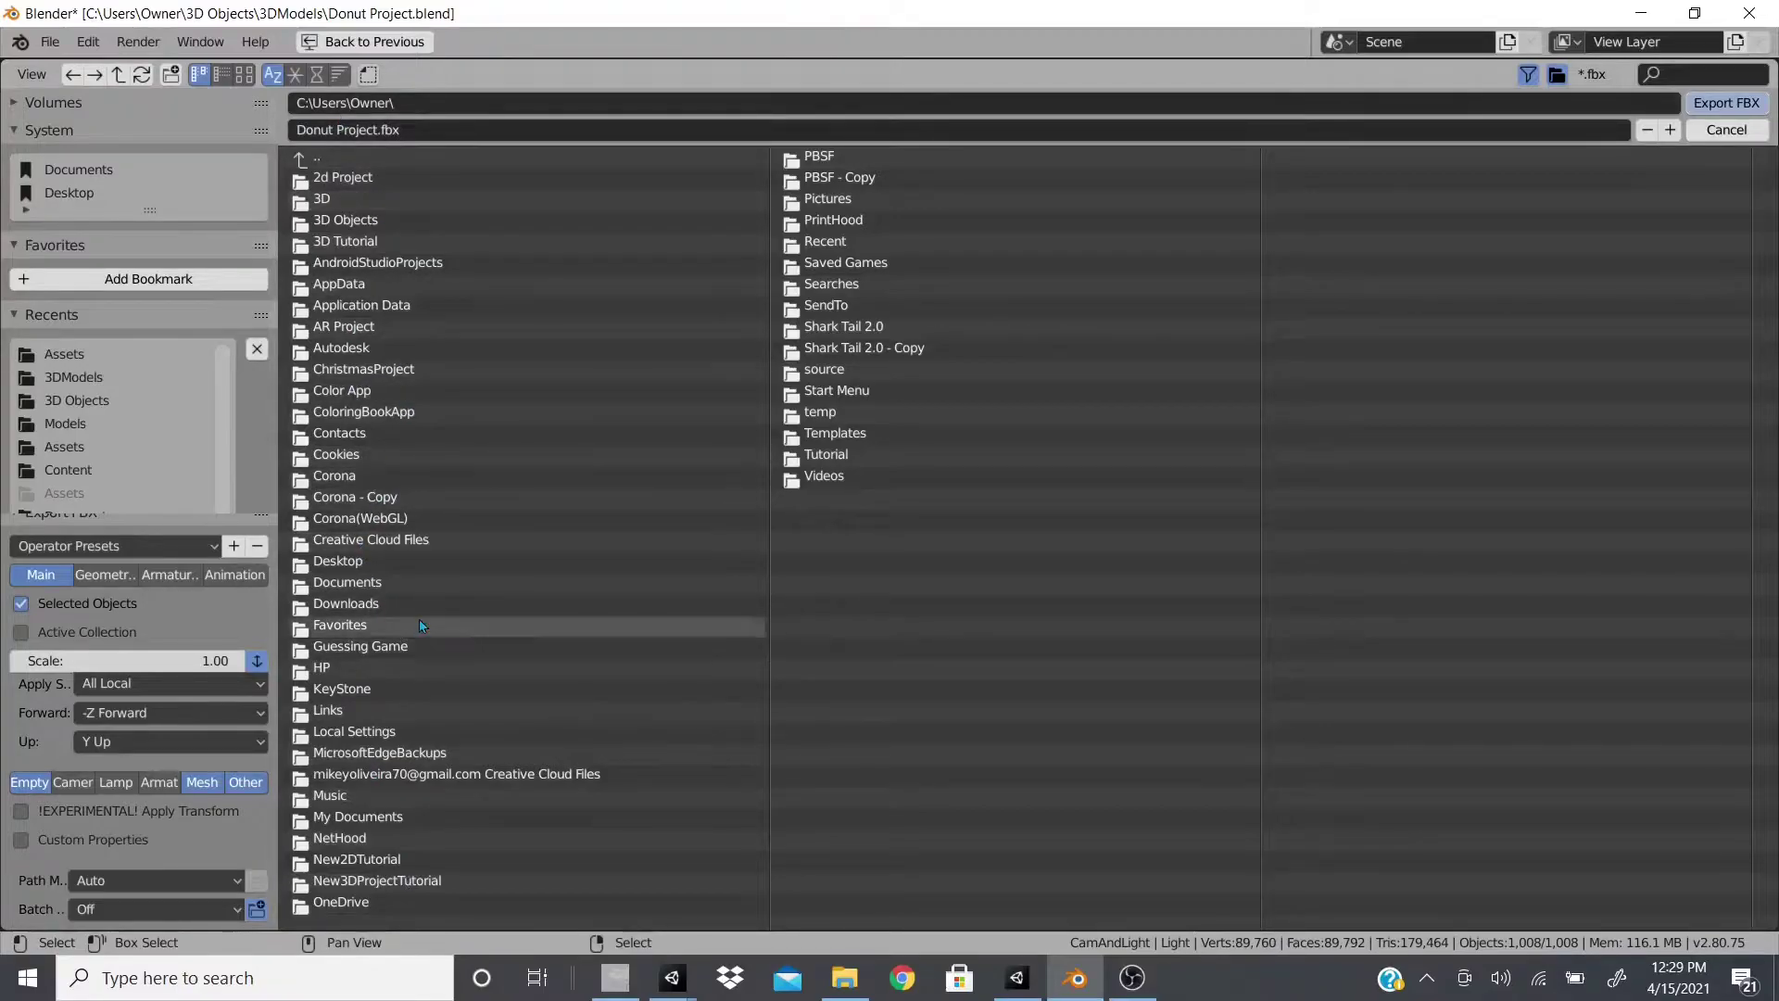
pyautogui.doubleClick(398, 859)
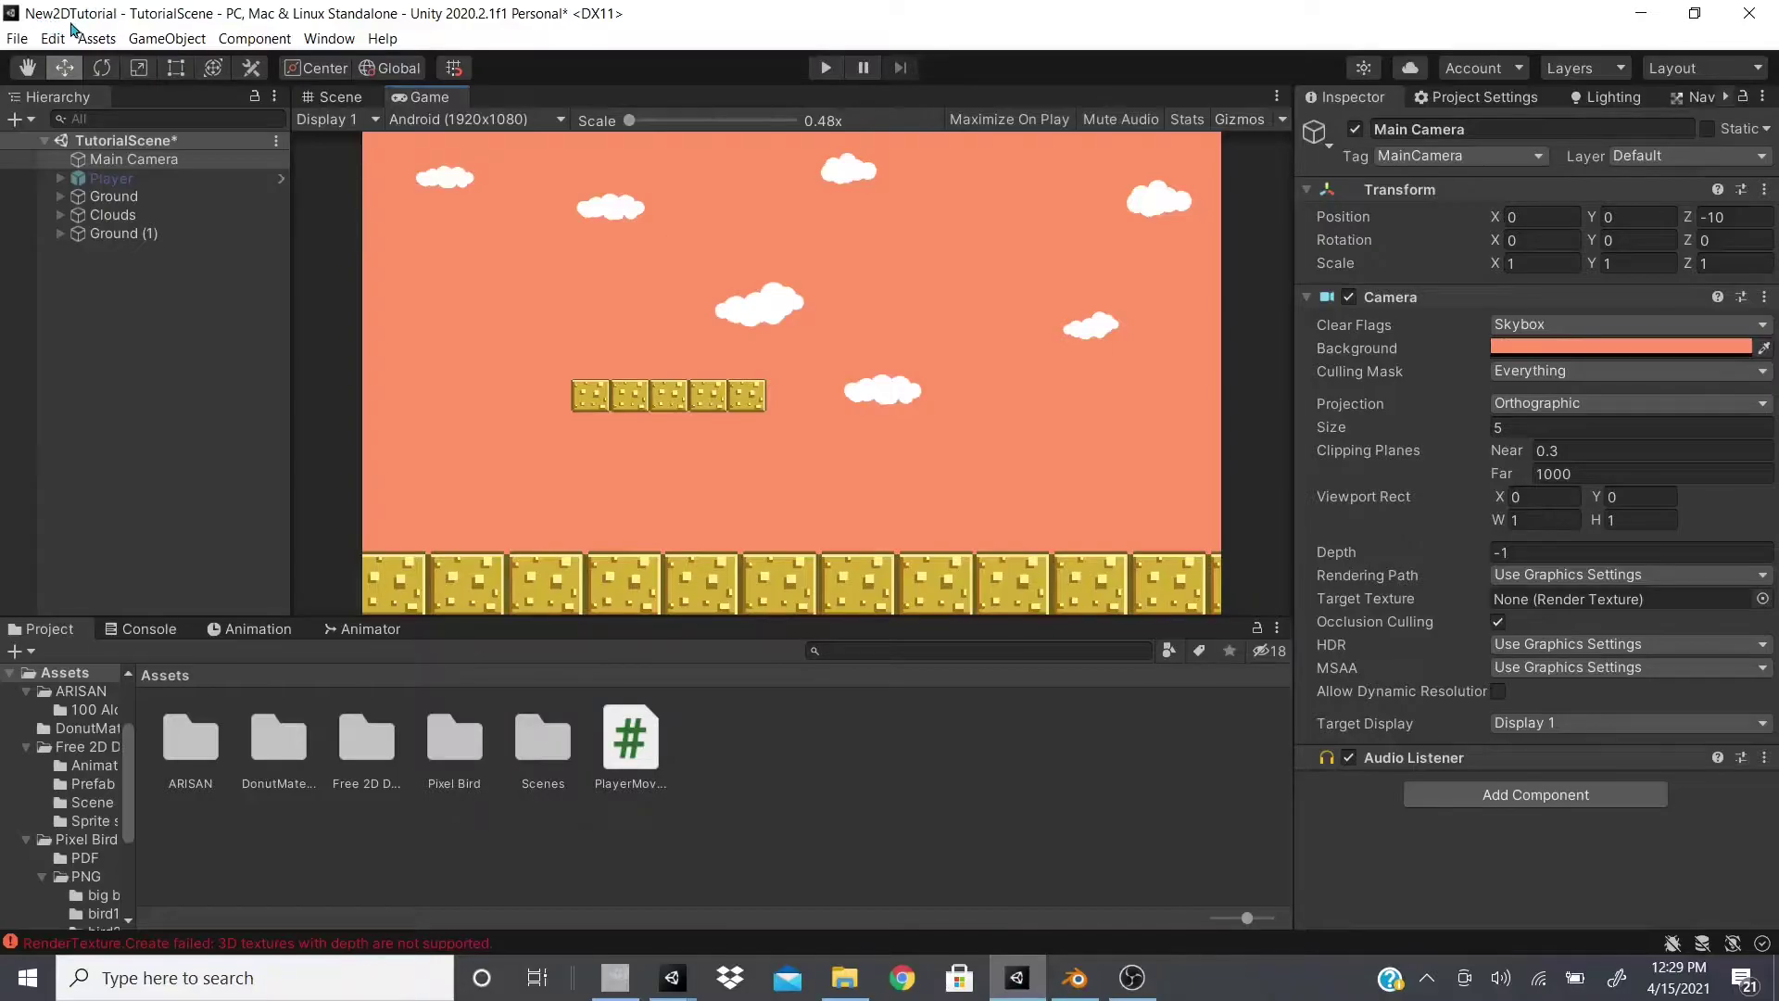
pyautogui.click(1638, 14)
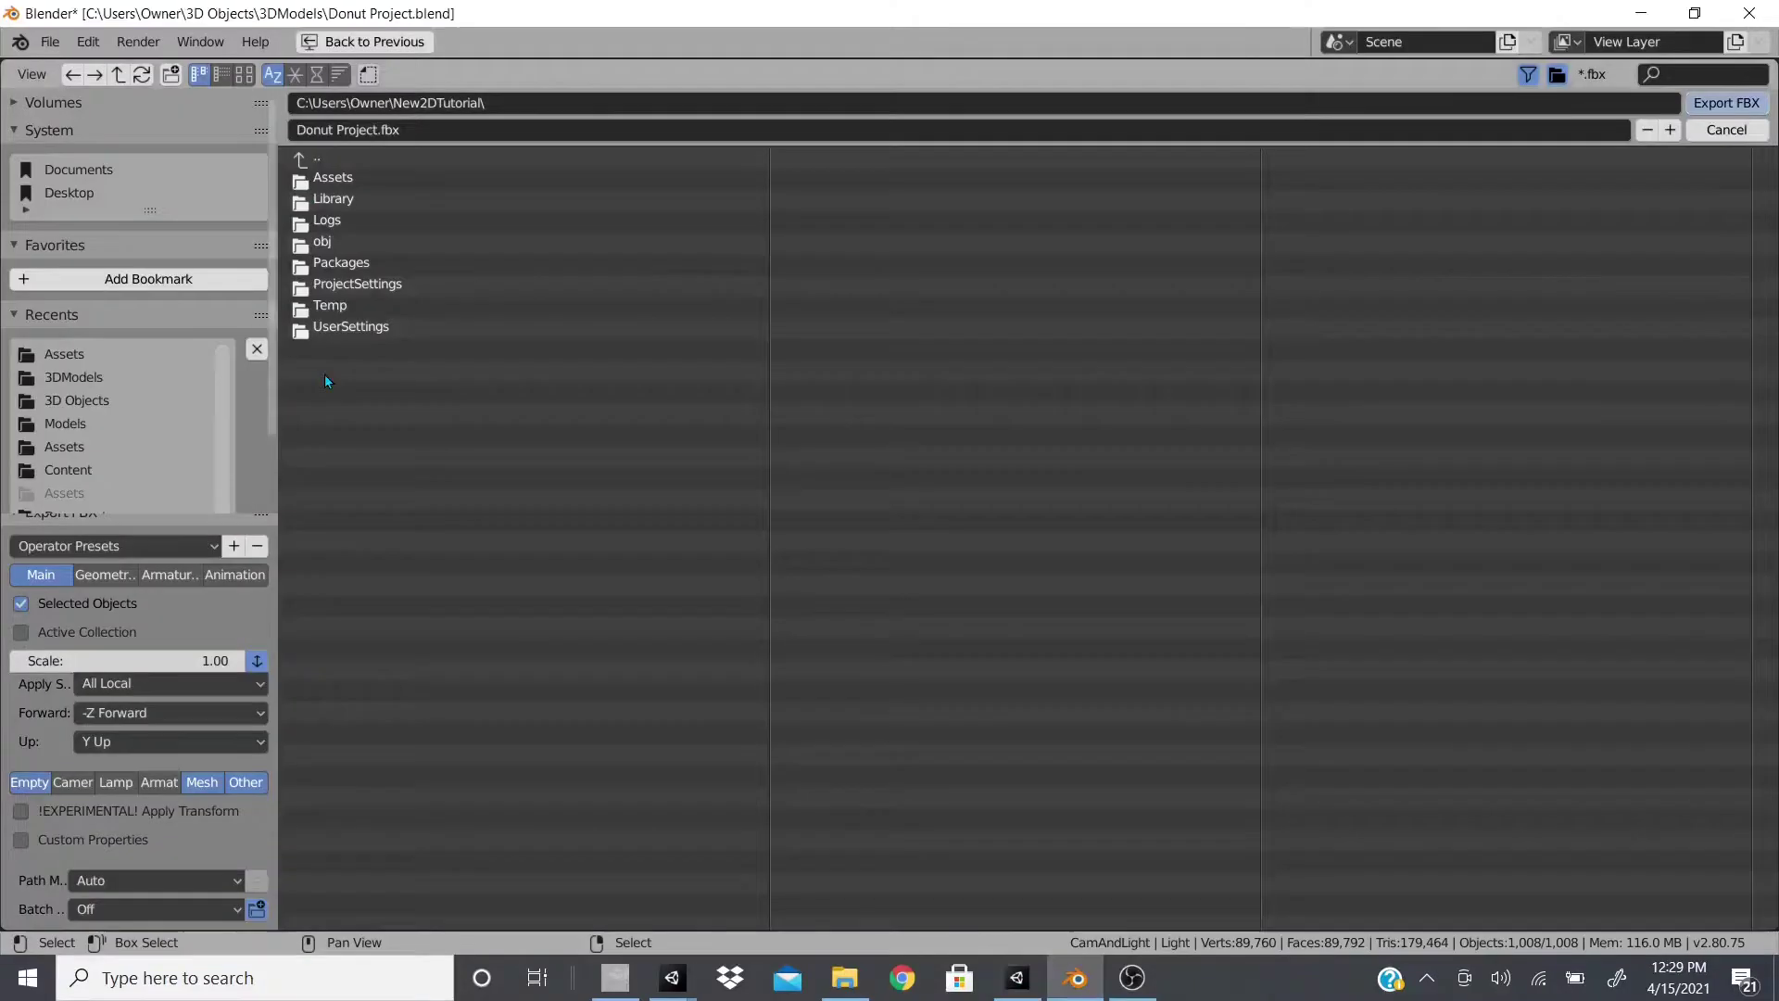
pyautogui.click(333, 178)
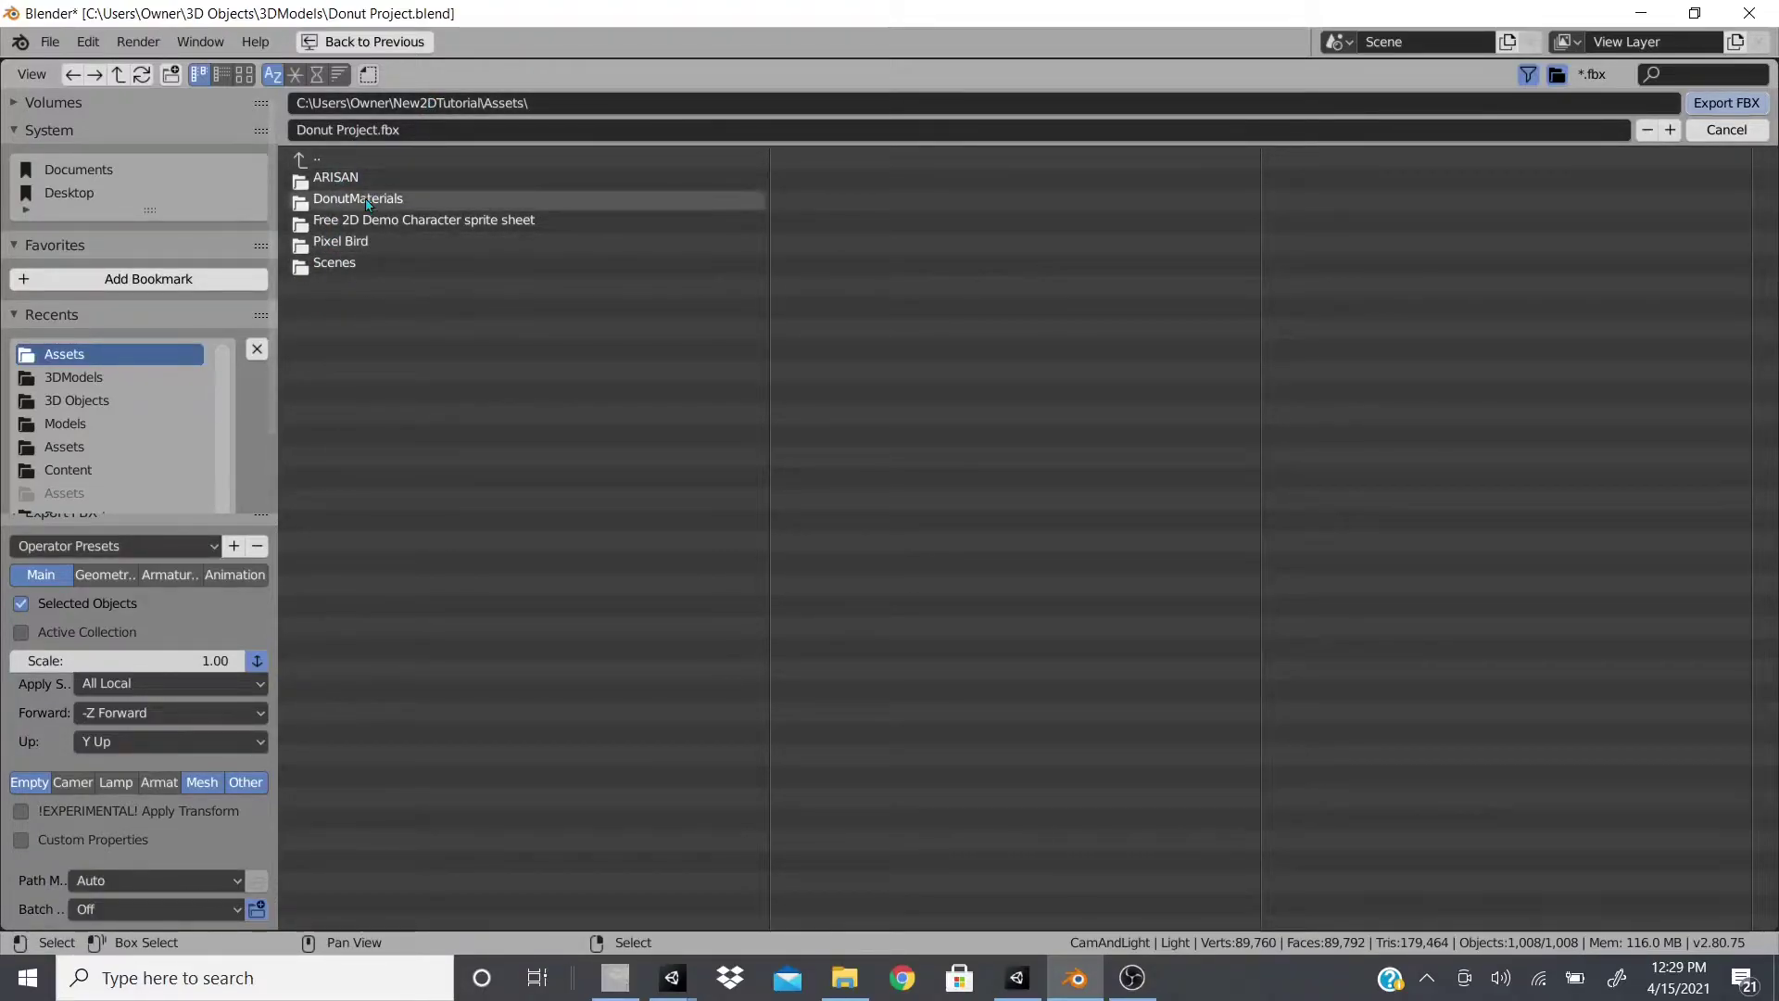
pyautogui.click(1727, 103)
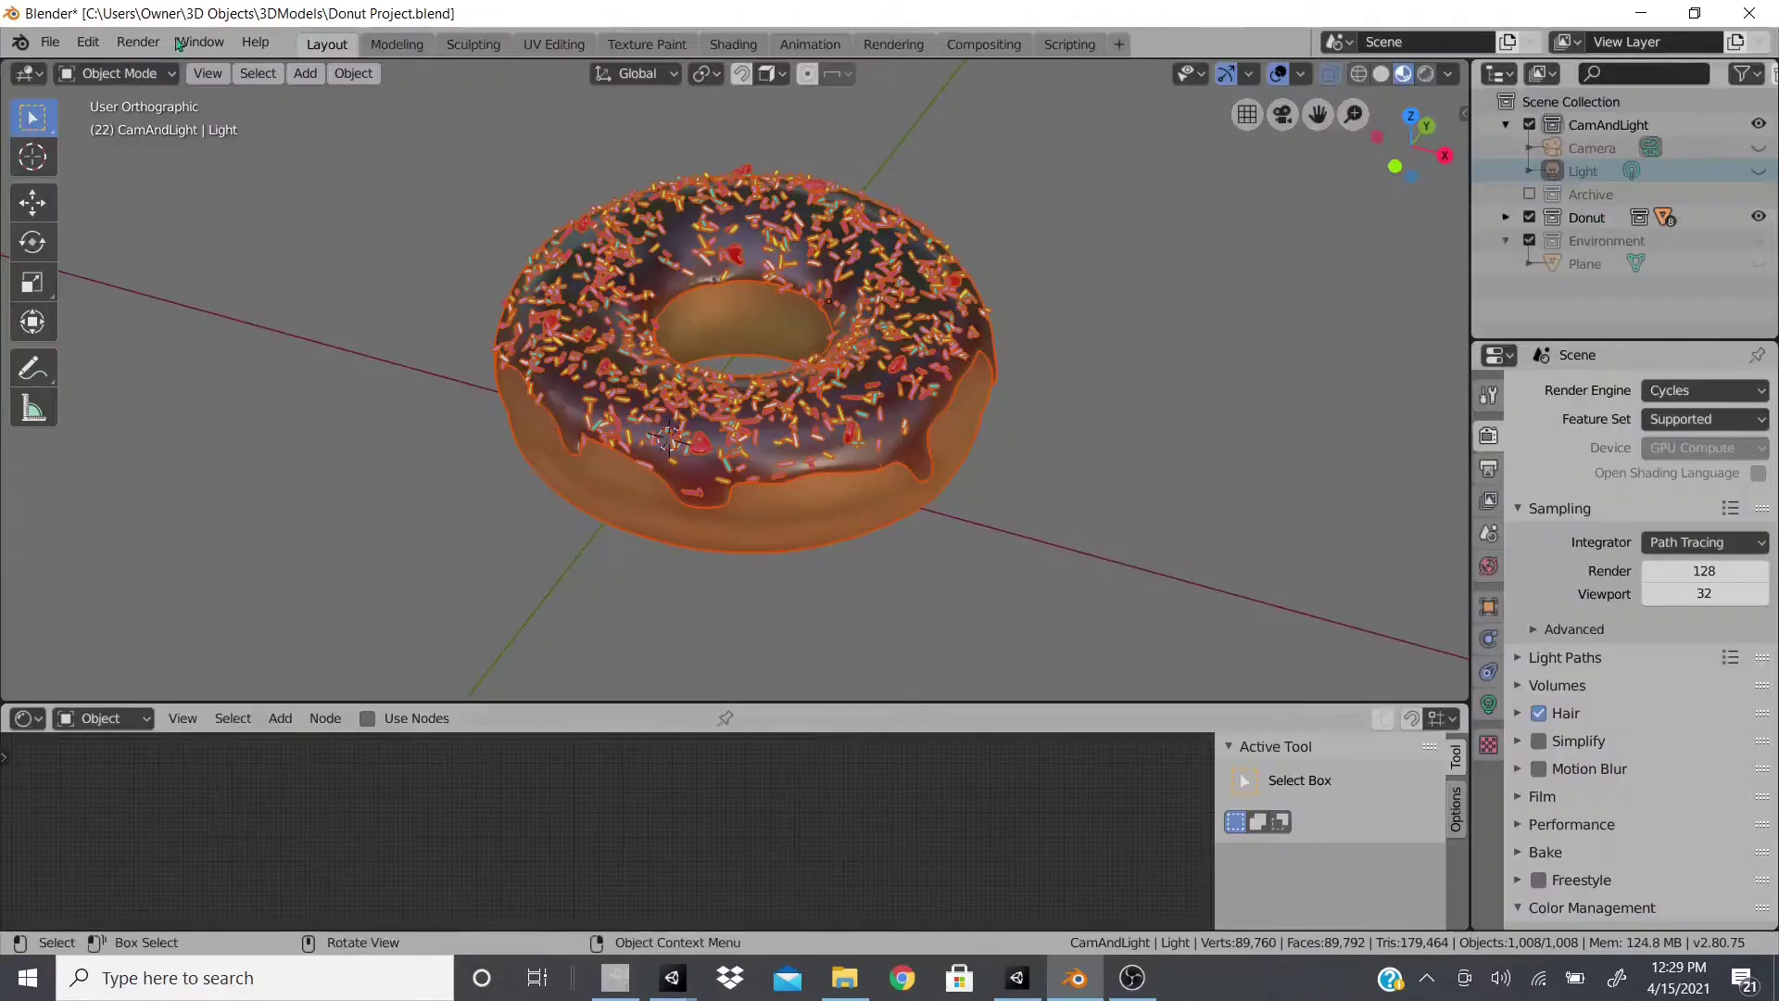
# Reopen the FBX (.fbx) export browser from the File > Export menu.
pyautogui.click(50, 42)
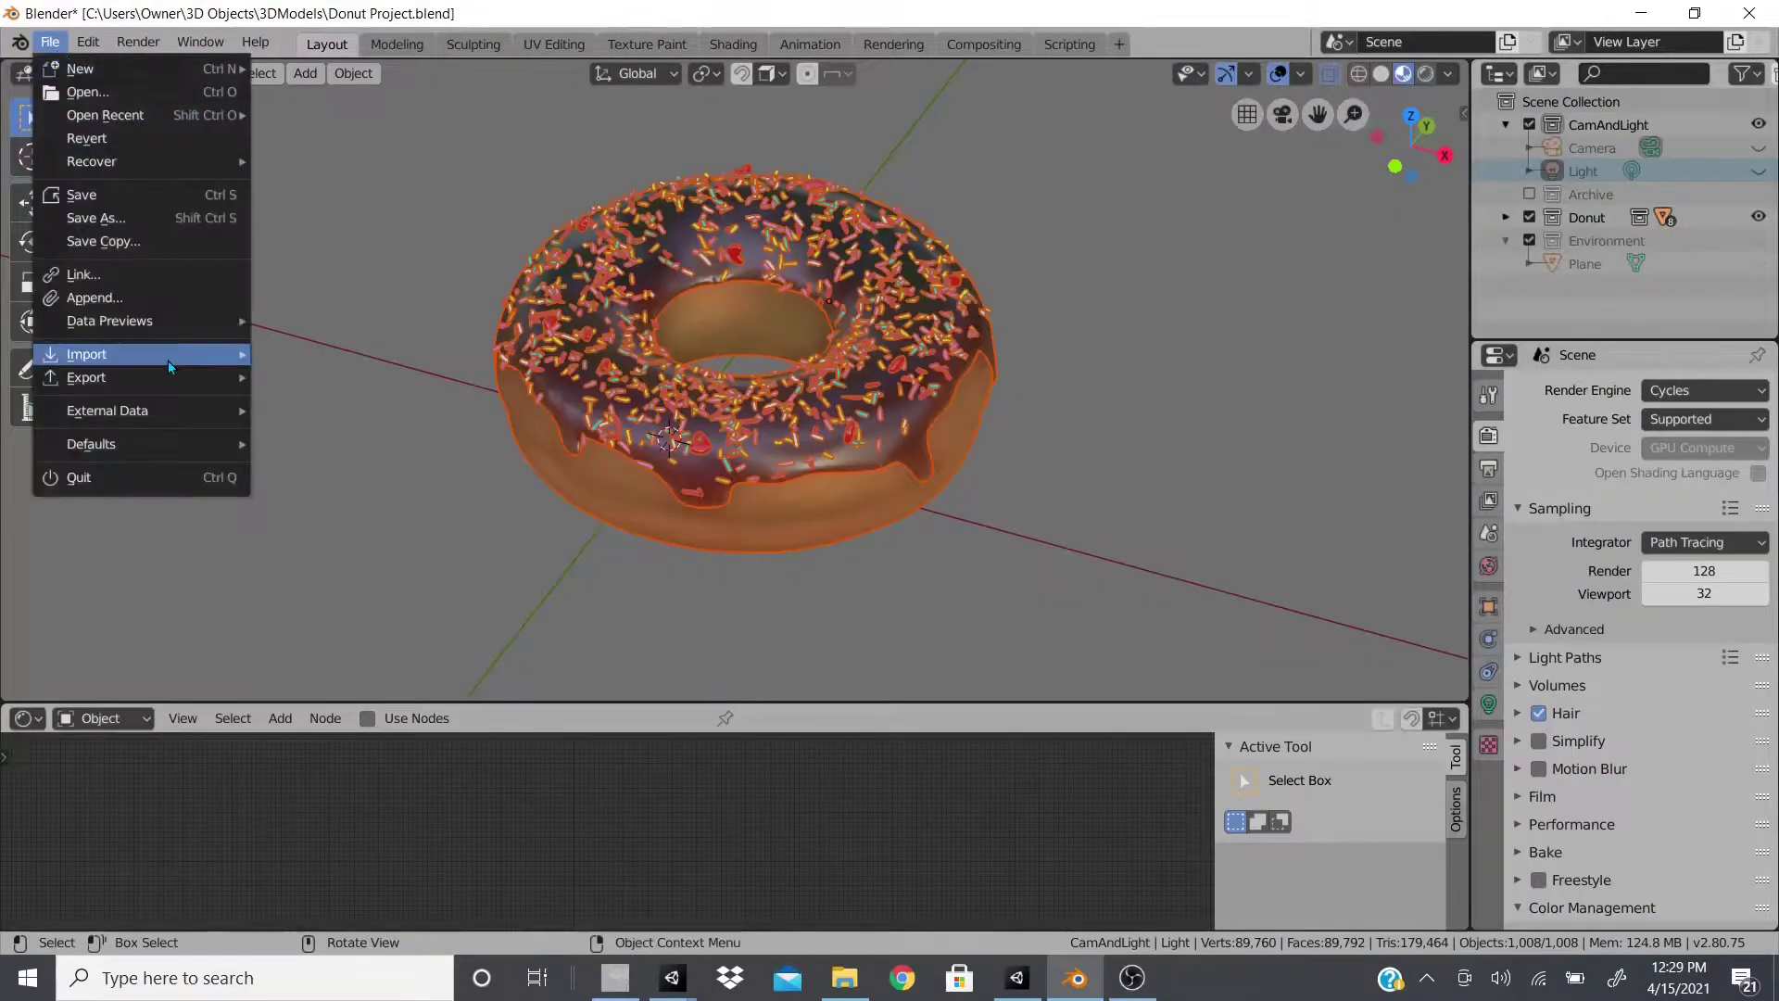
pyautogui.moveTo(180, 378)
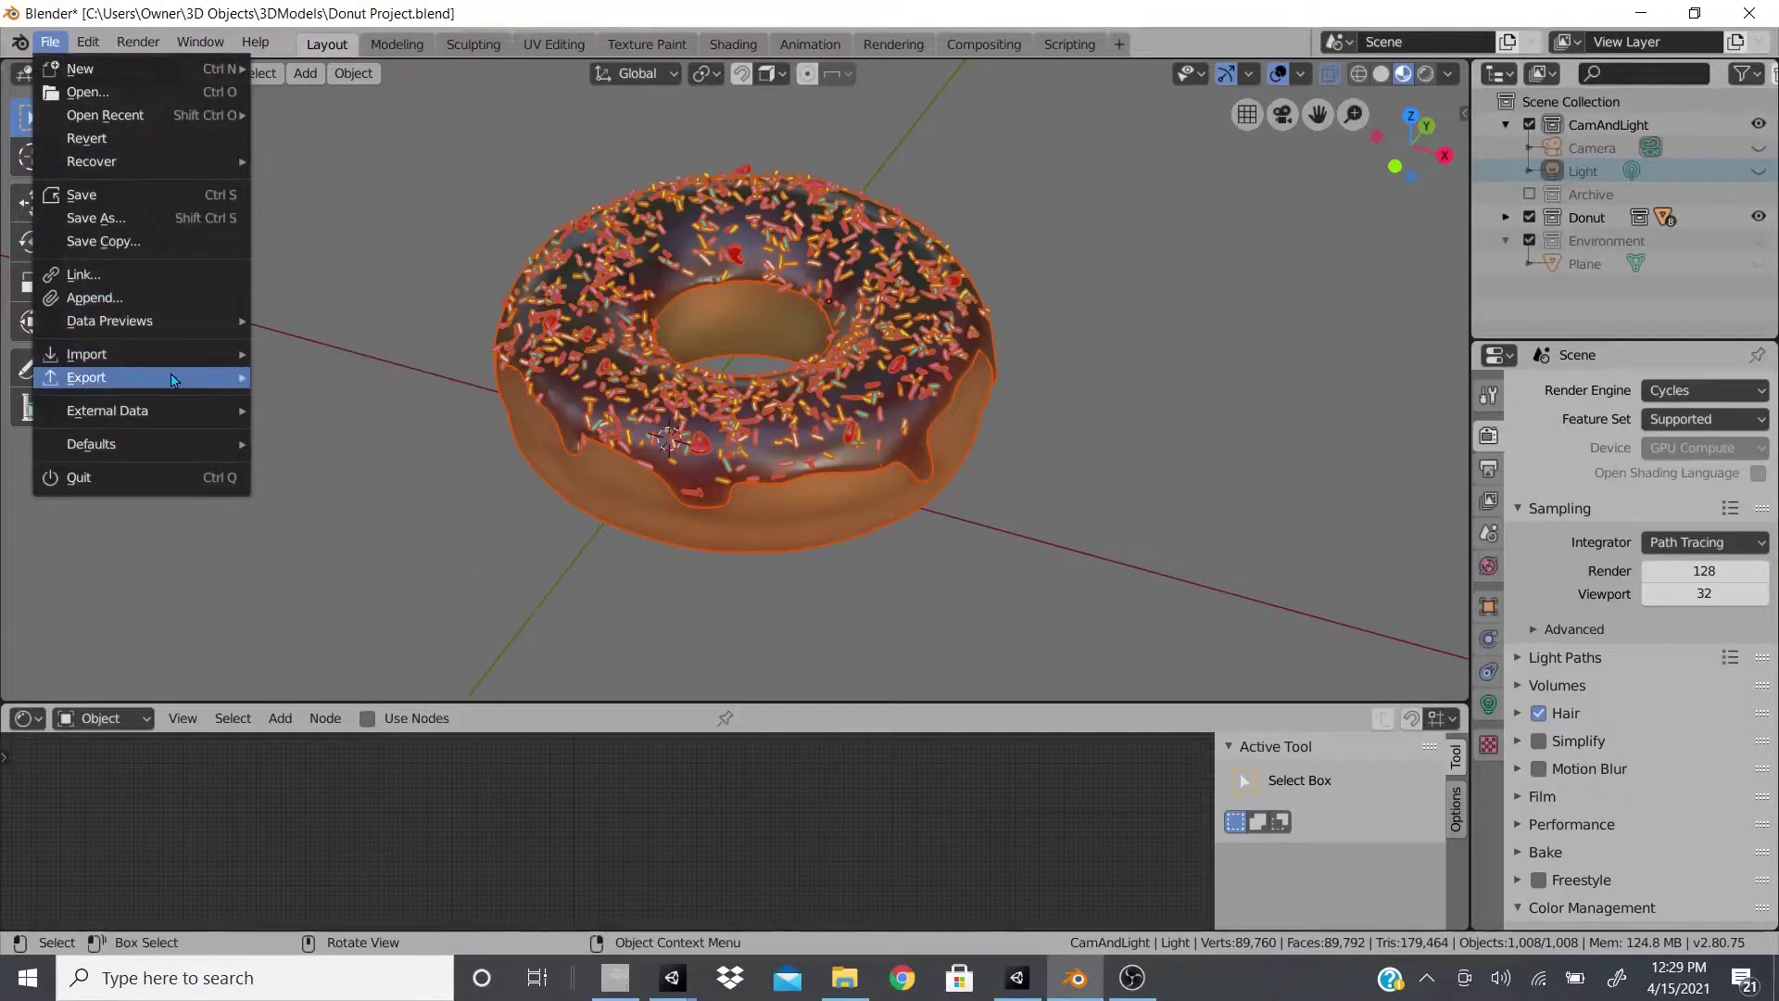
pyautogui.click(400, 424)
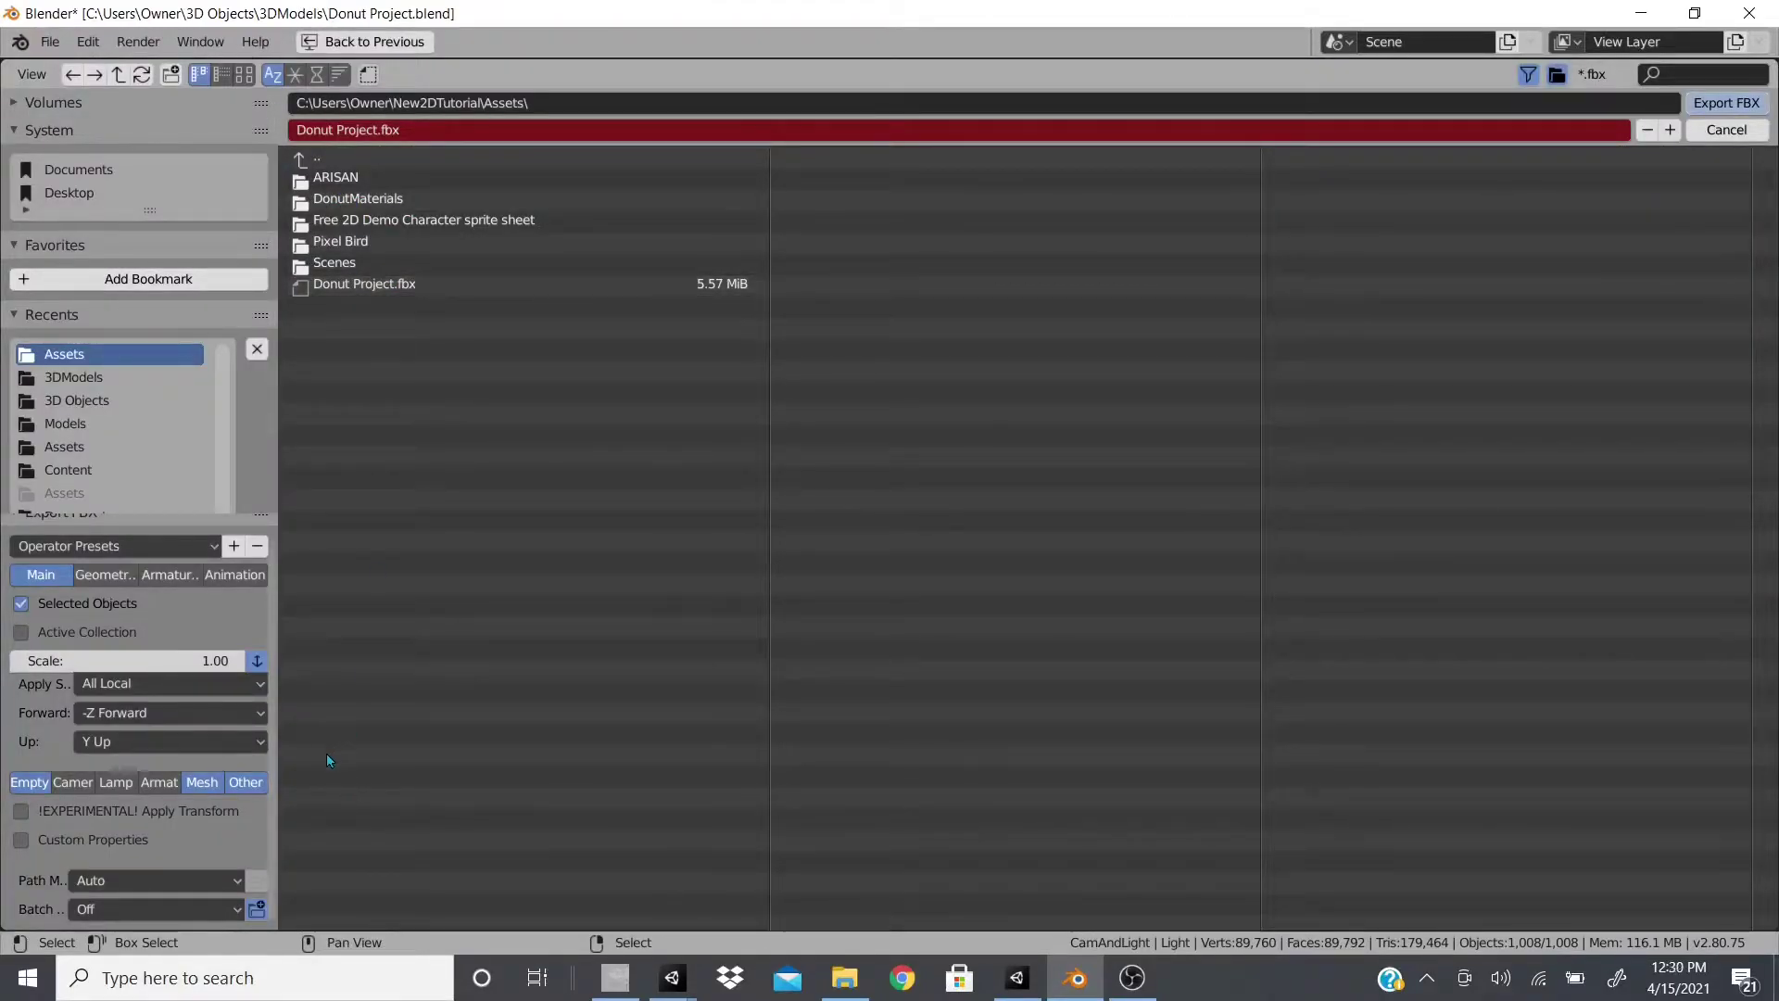
# Enable the camera, lamp, mesh and other object types for the FBX export.
pyautogui.click(73, 781)
pyautogui.keyDown('shift'); pyautogui.click(29, 781); pyautogui.keyUp('shift')
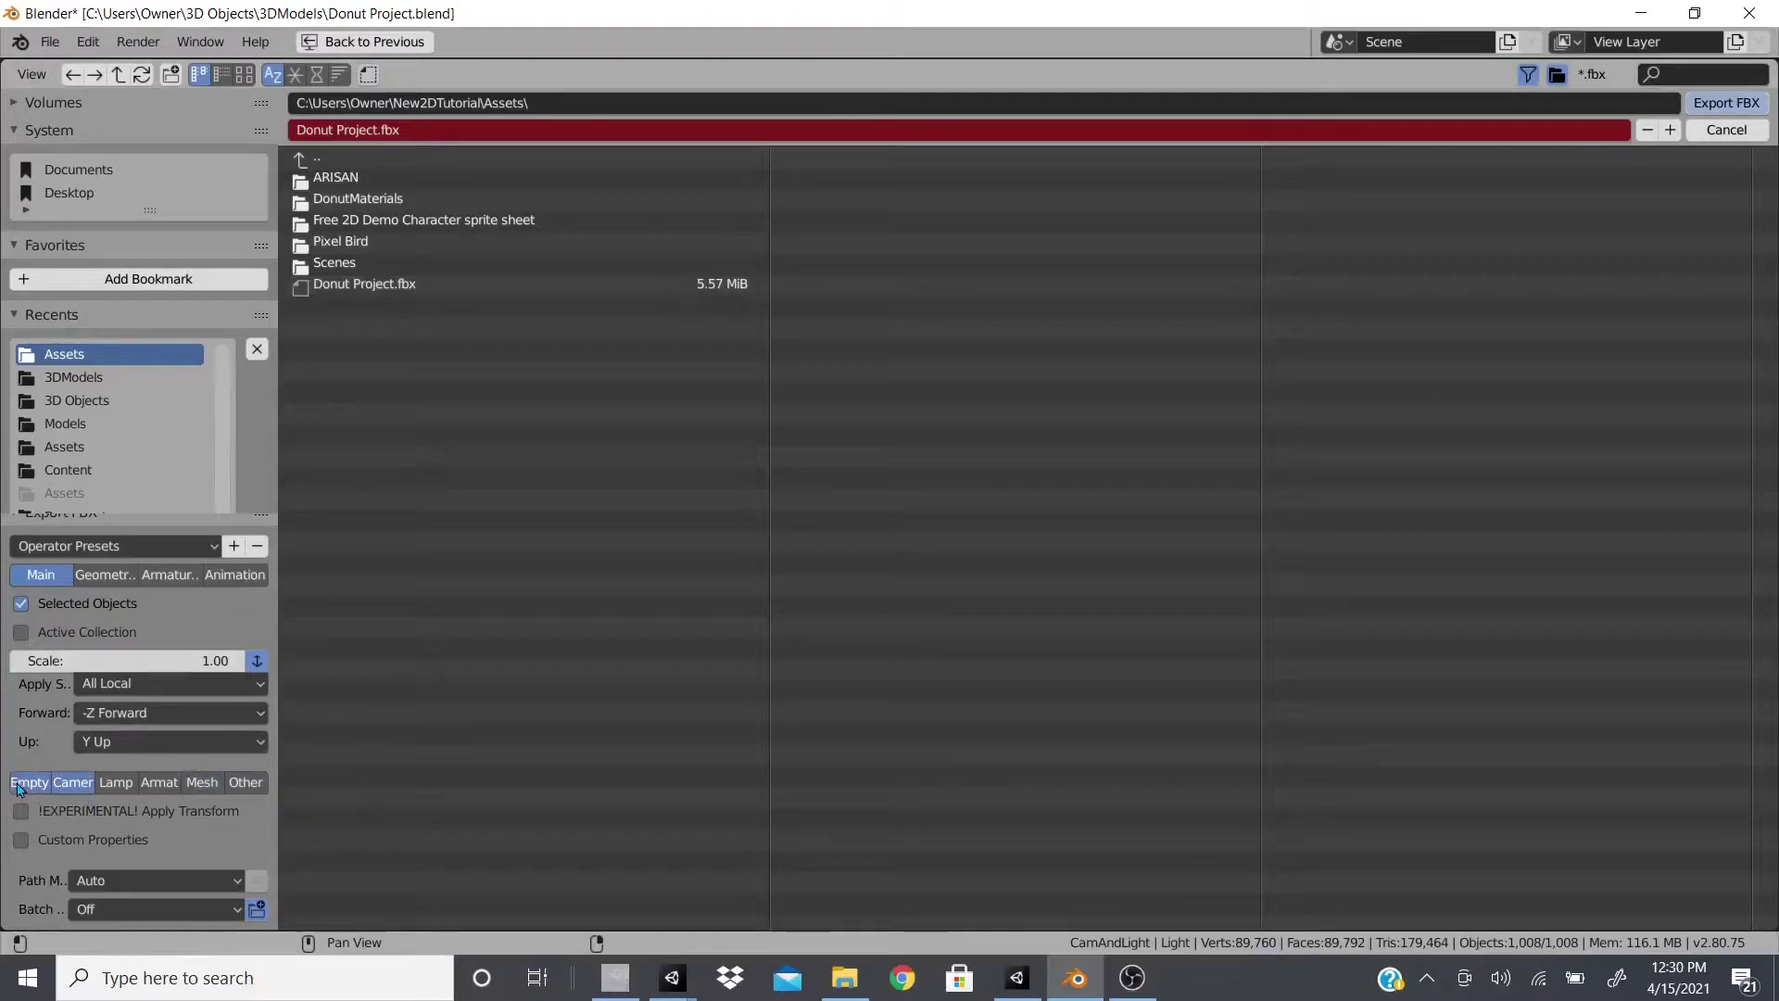
pyautogui.keyDown('shift'); pyautogui.click(126, 780); pyautogui.keyUp('shift')
pyautogui.keyDown('shift'); pyautogui.click(193, 785); pyautogui.keyUp('shift')
pyautogui.keyDown('shift'); pyautogui.click(246, 783); pyautogui.keyUp('shift')
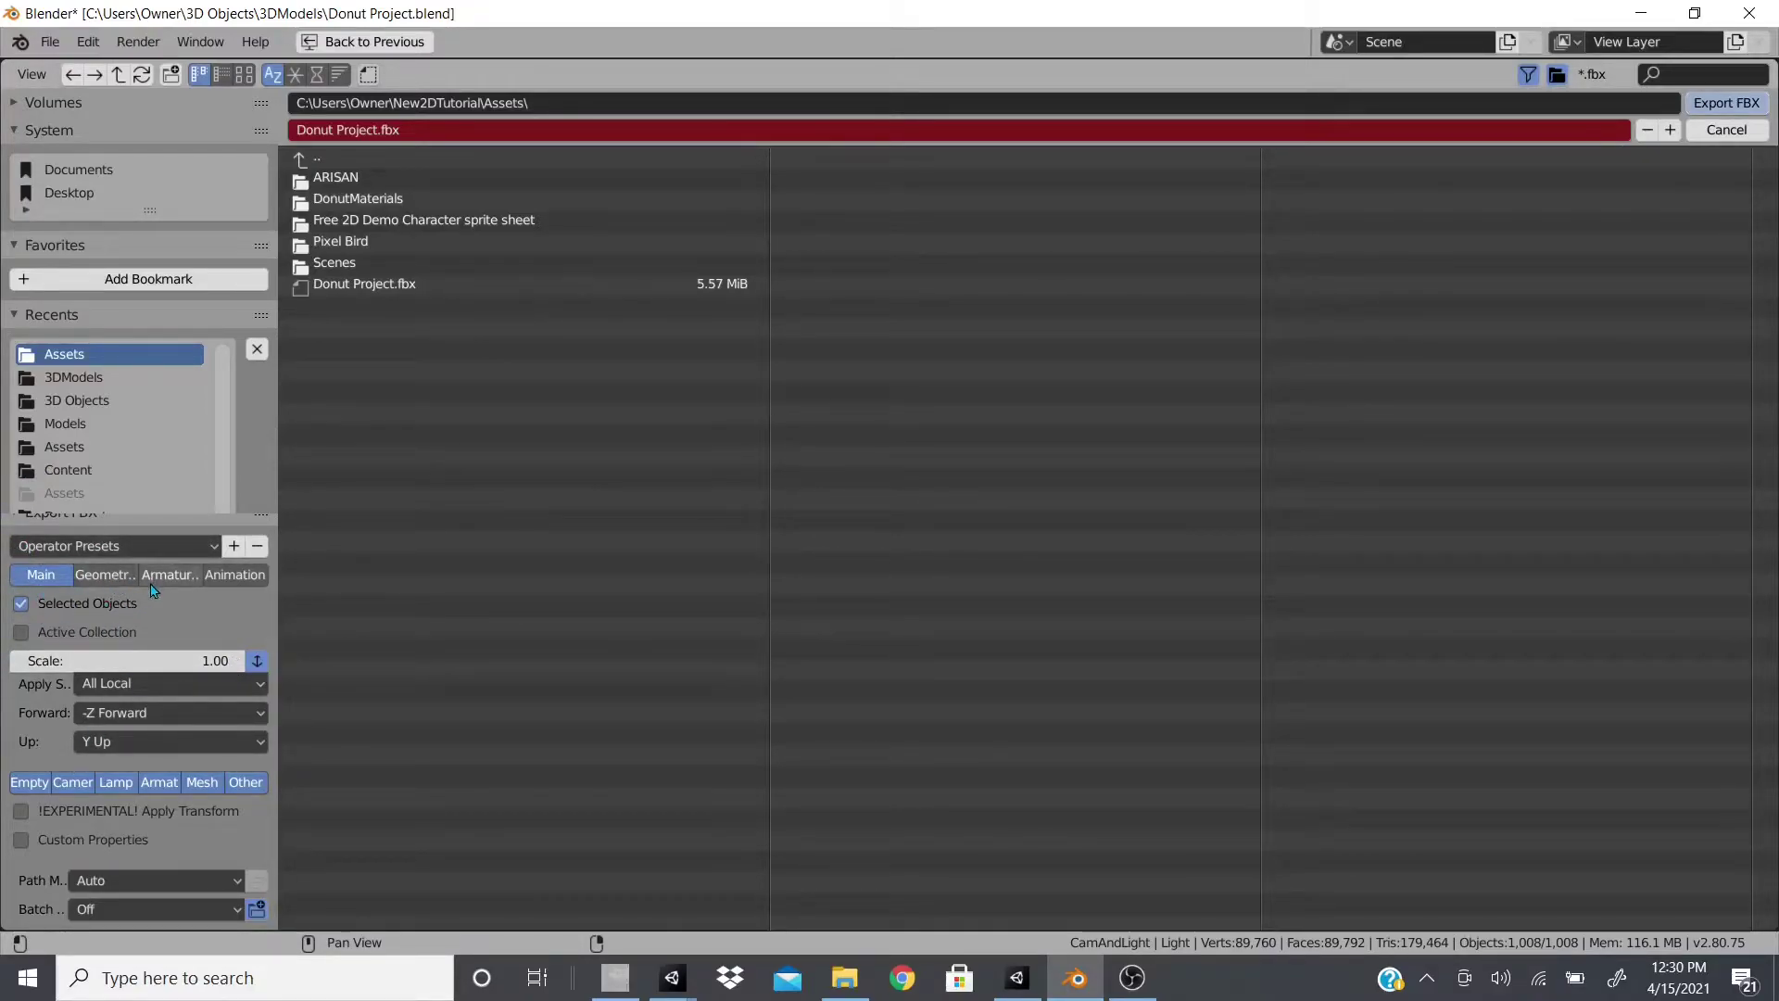
# Turn off Add Leaf Bones and turn on Baked Animation.
pyautogui.click(121, 576)
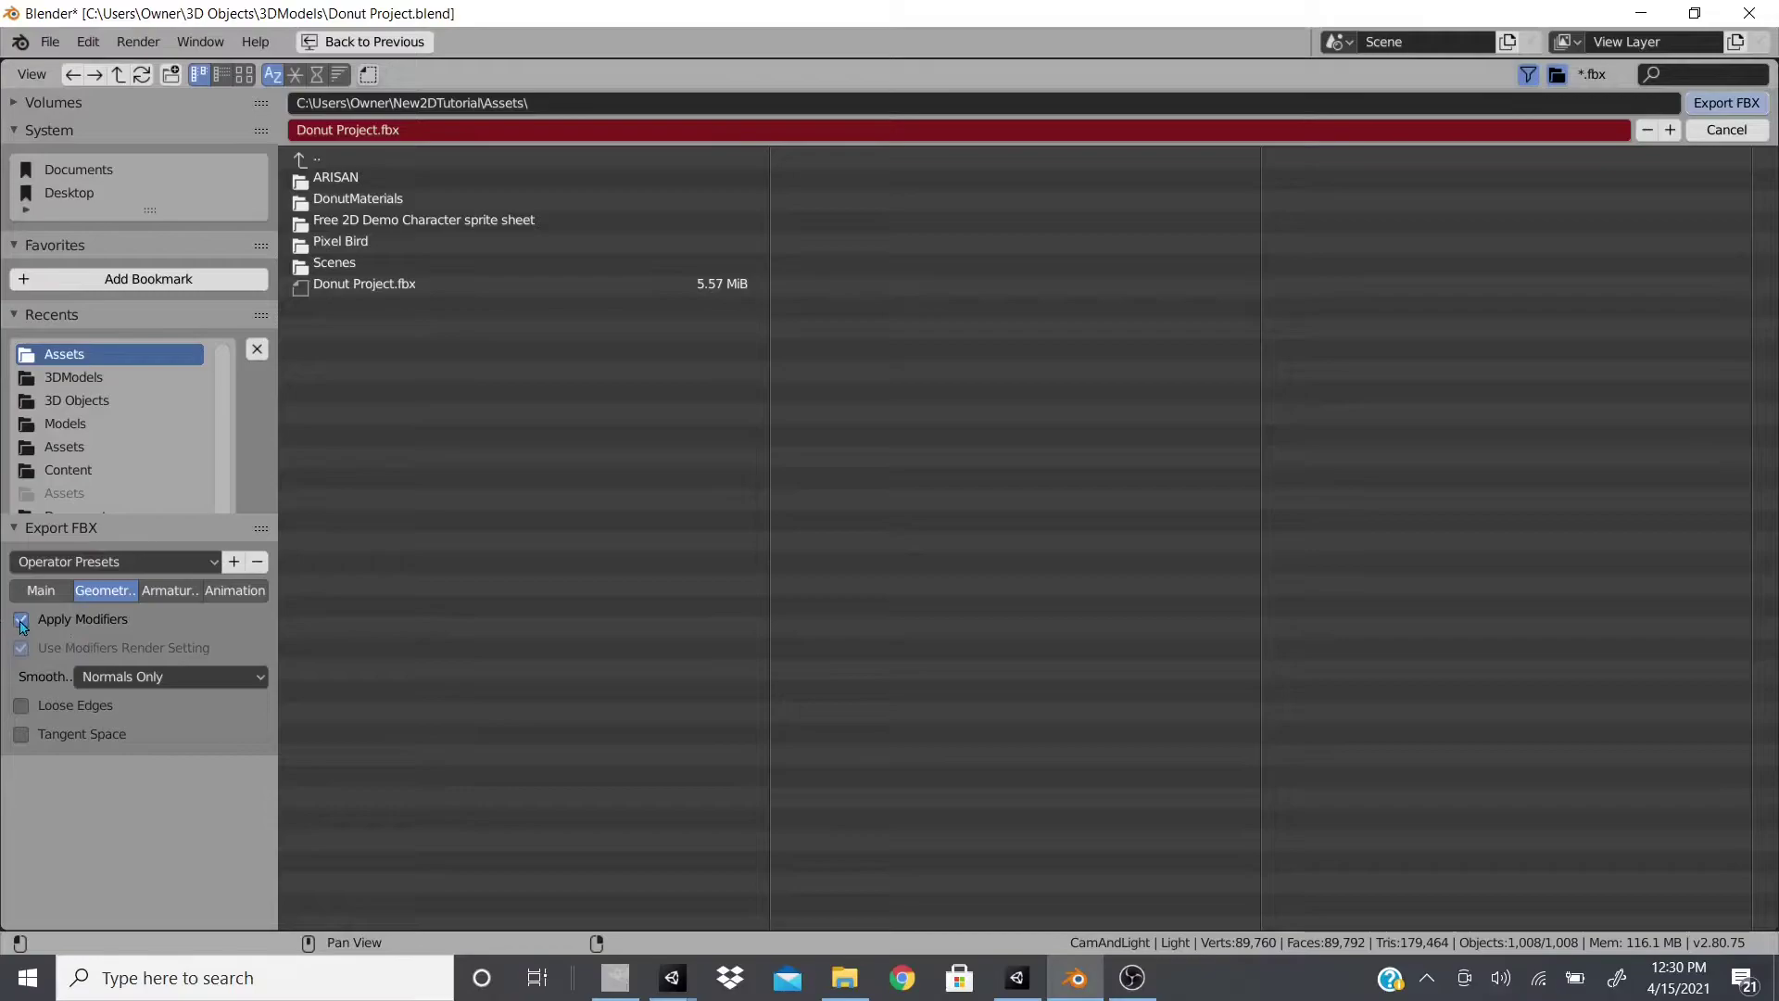
pyautogui.click(169, 598)
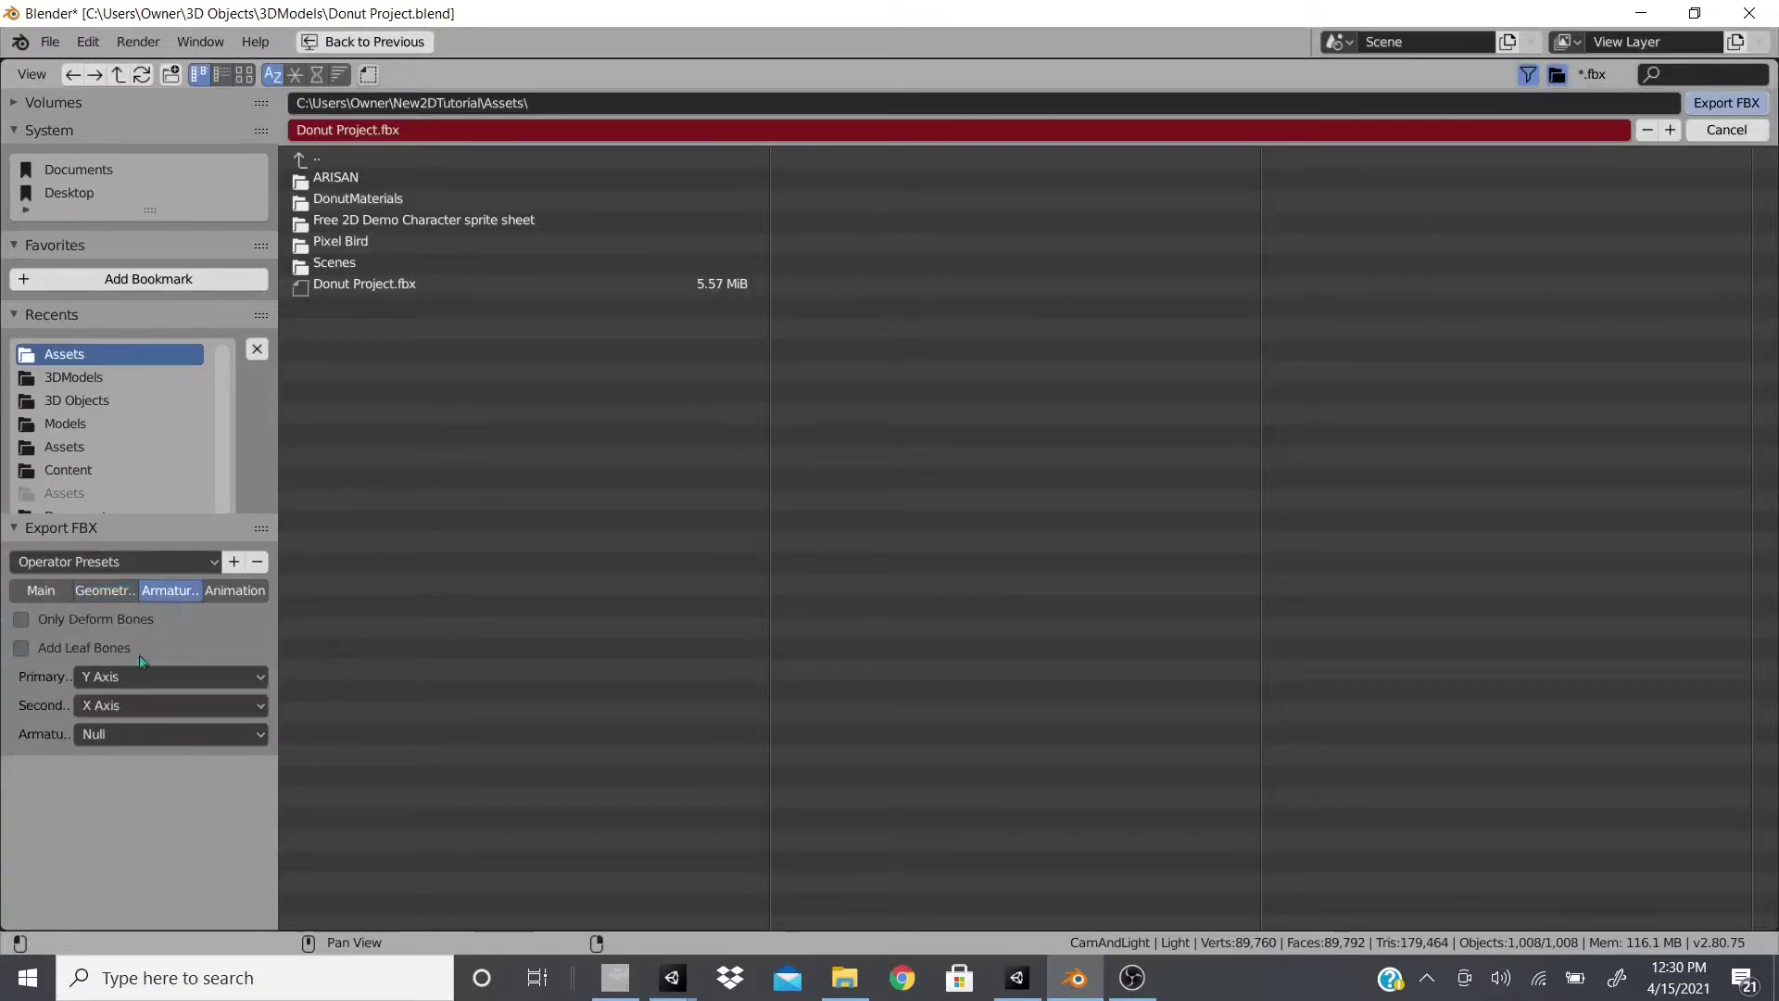
pyautogui.click(22, 651)
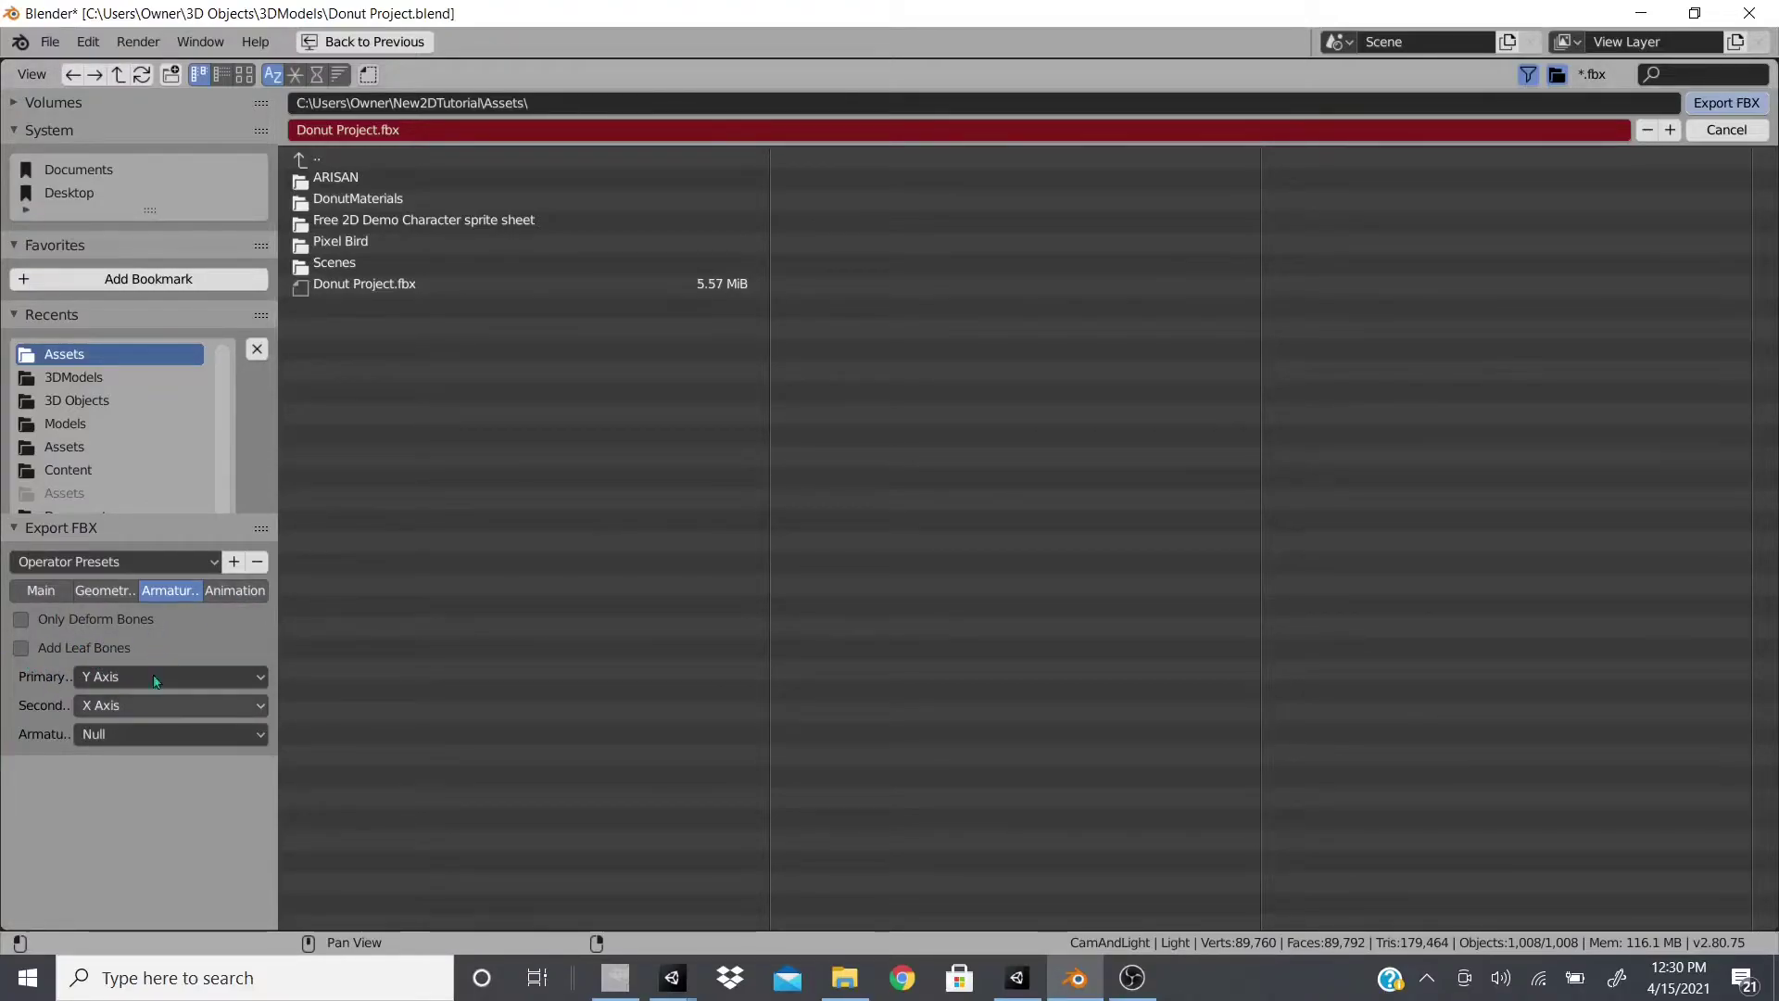
pyautogui.click(242, 593)
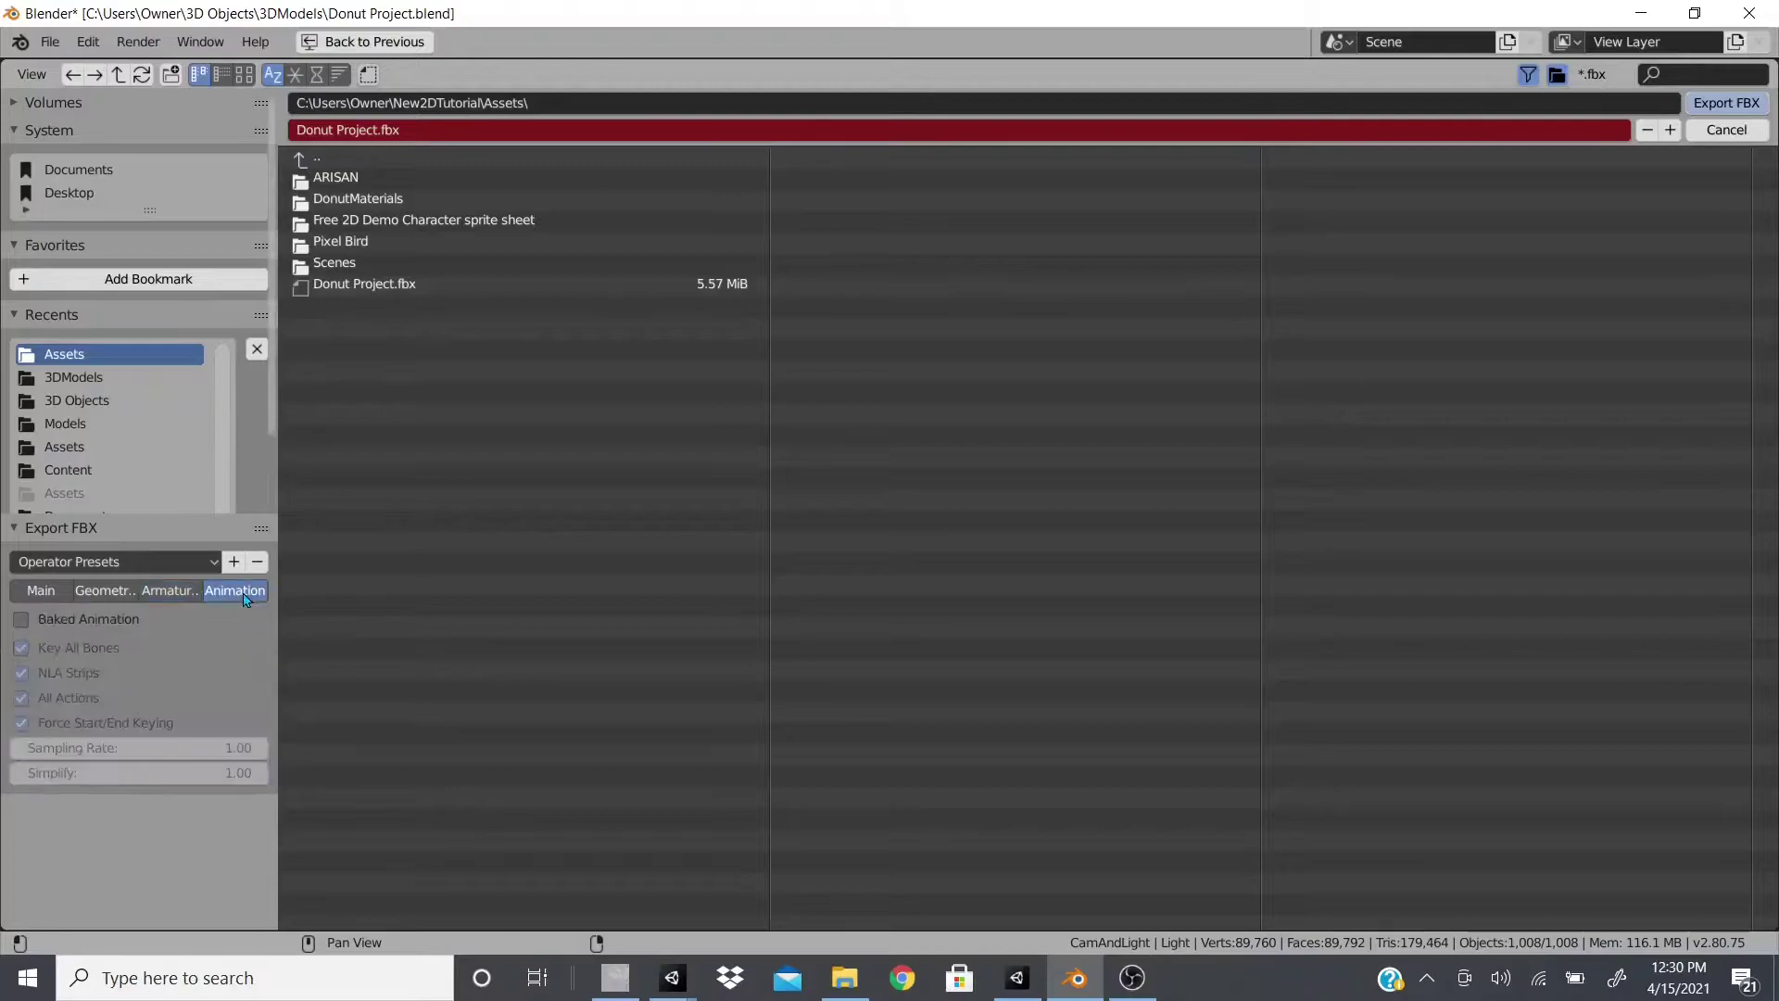
pyautogui.click(21, 620)
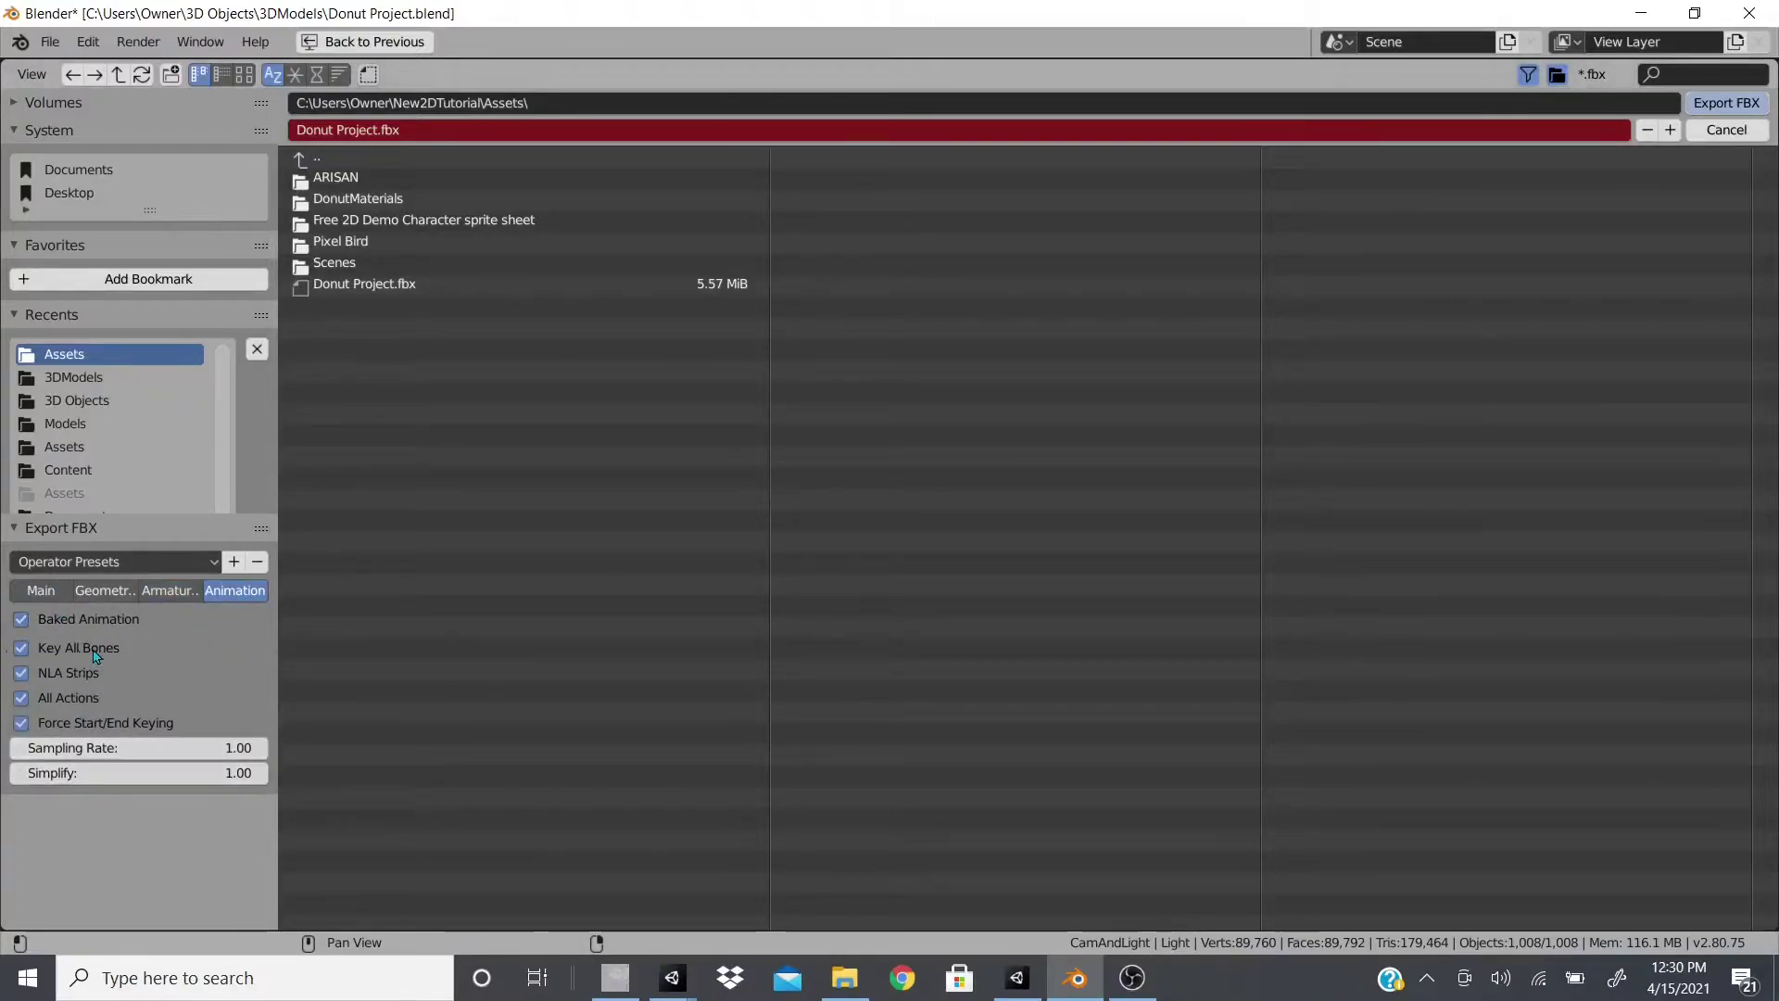
# Disable Baked Animation and limit the exported object types to Mesh and Other.
pyautogui.click(20, 623)
pyautogui.click(42, 591)
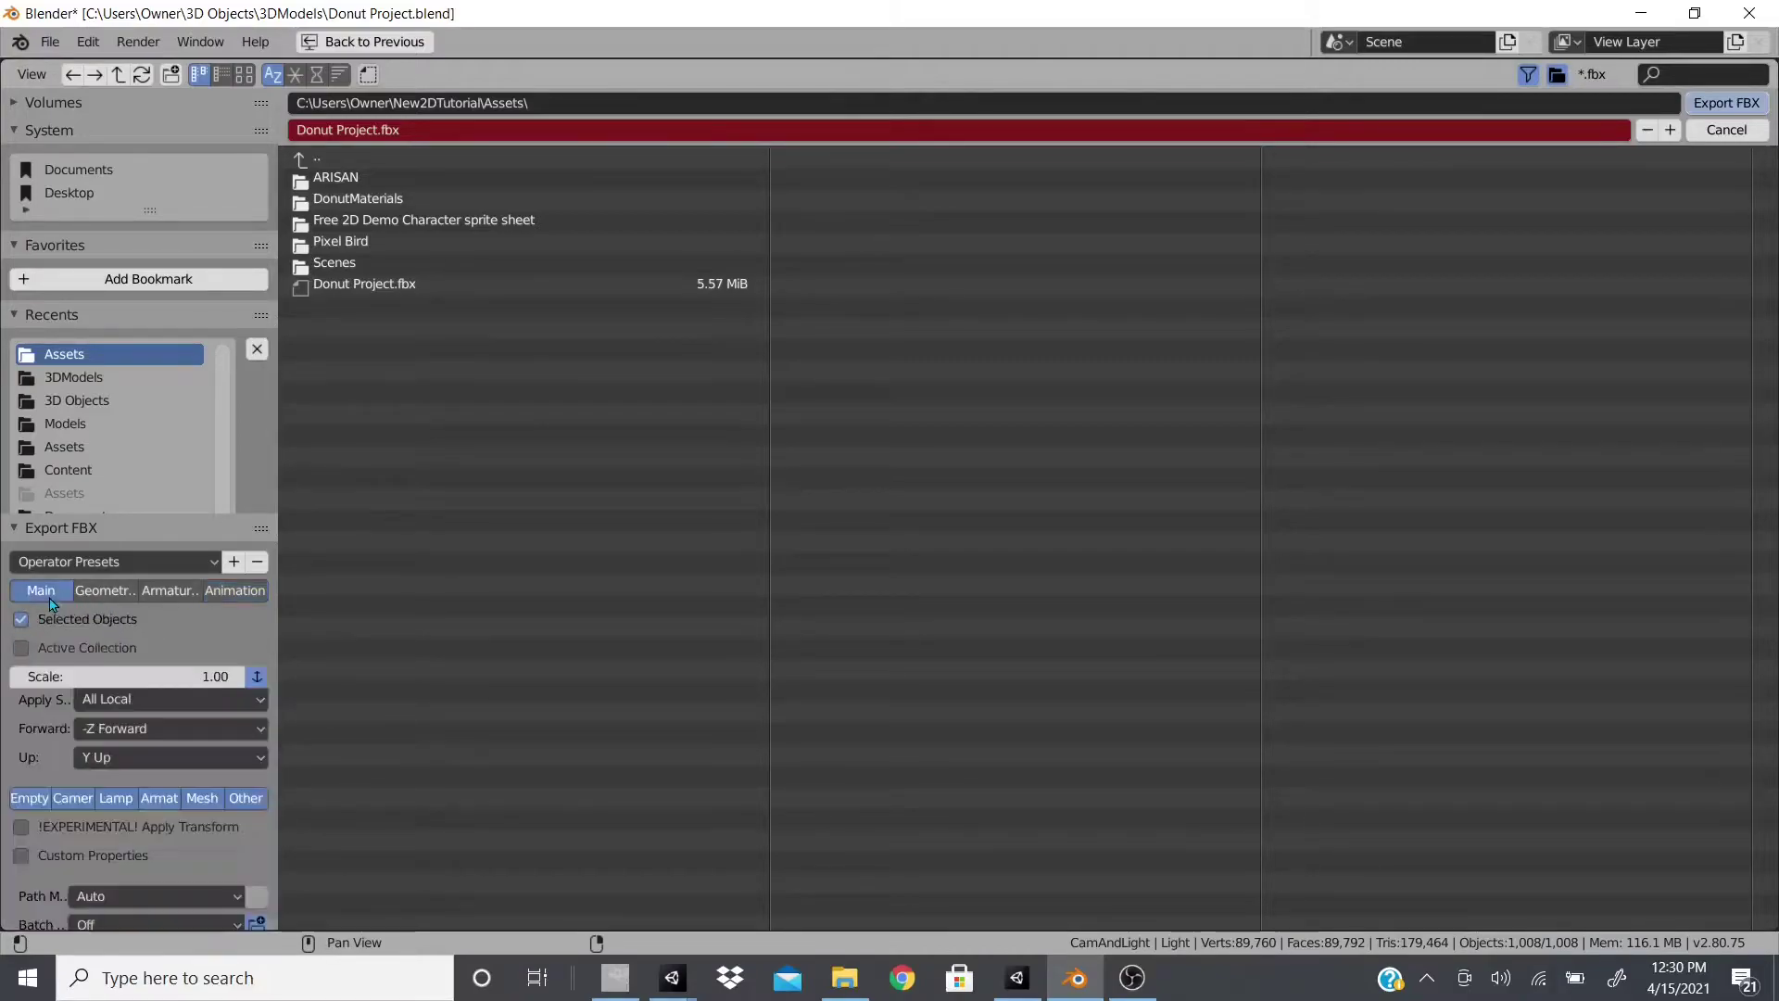
pyautogui.scroll(-1, 230, 735)
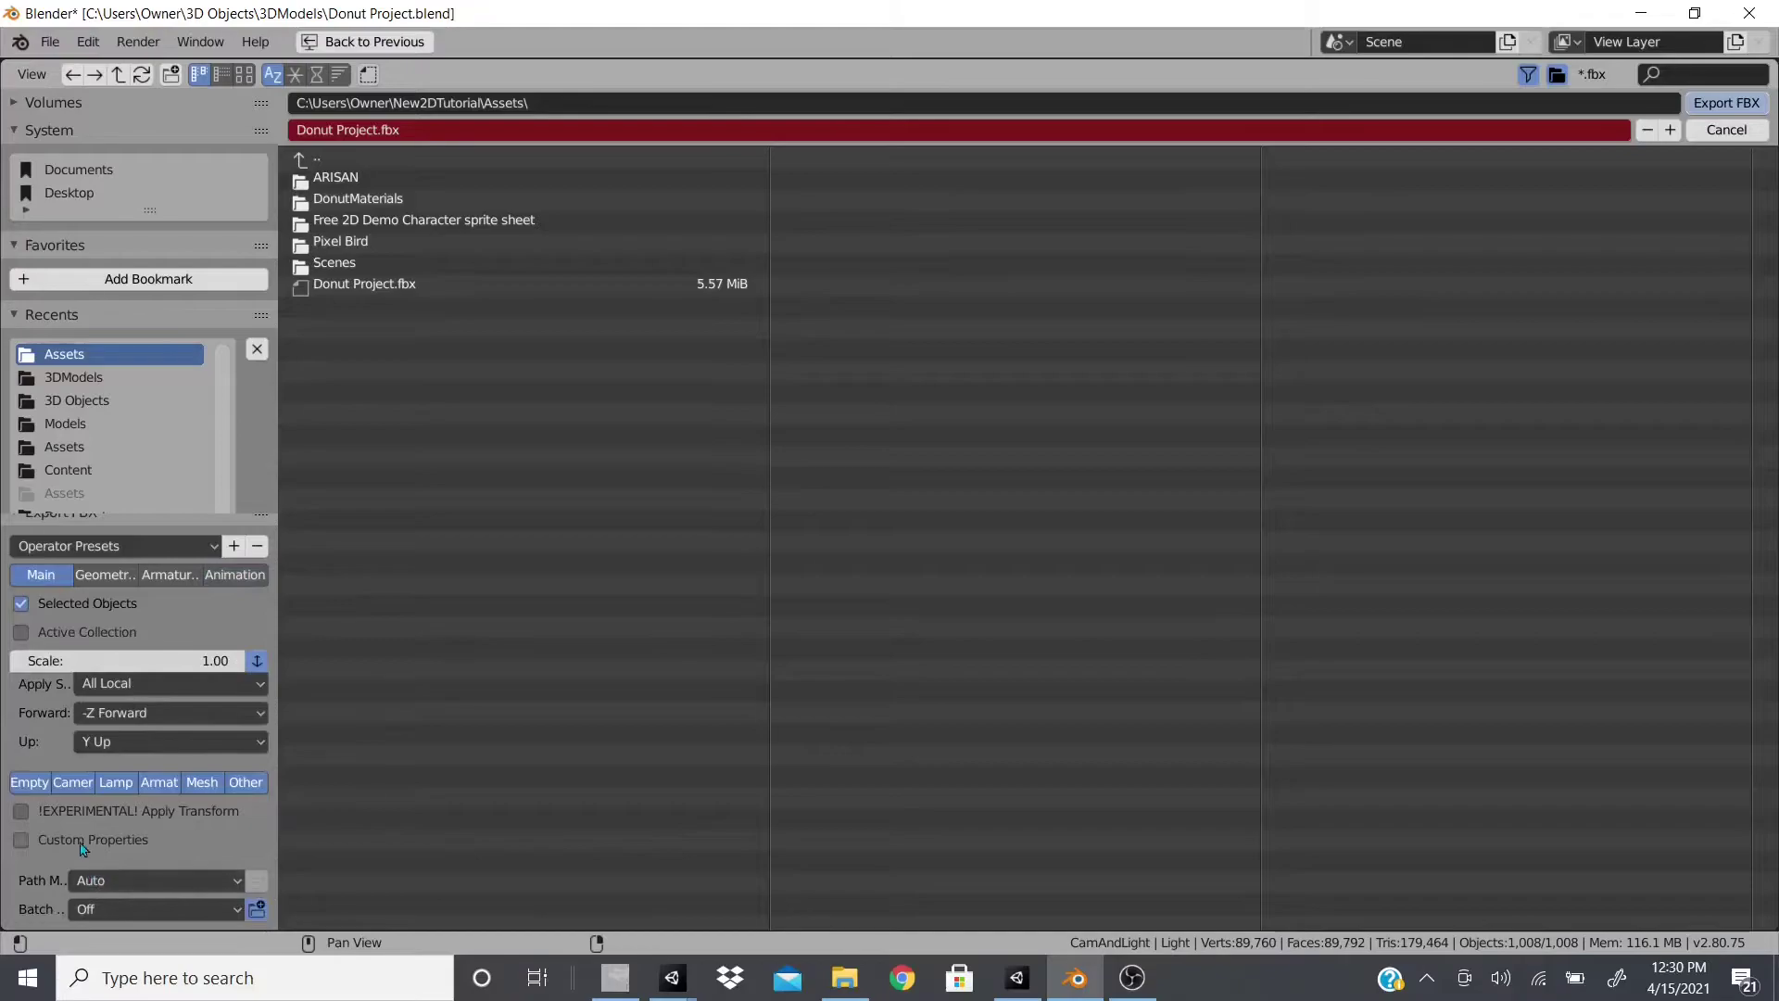
pyautogui.click(37, 789)
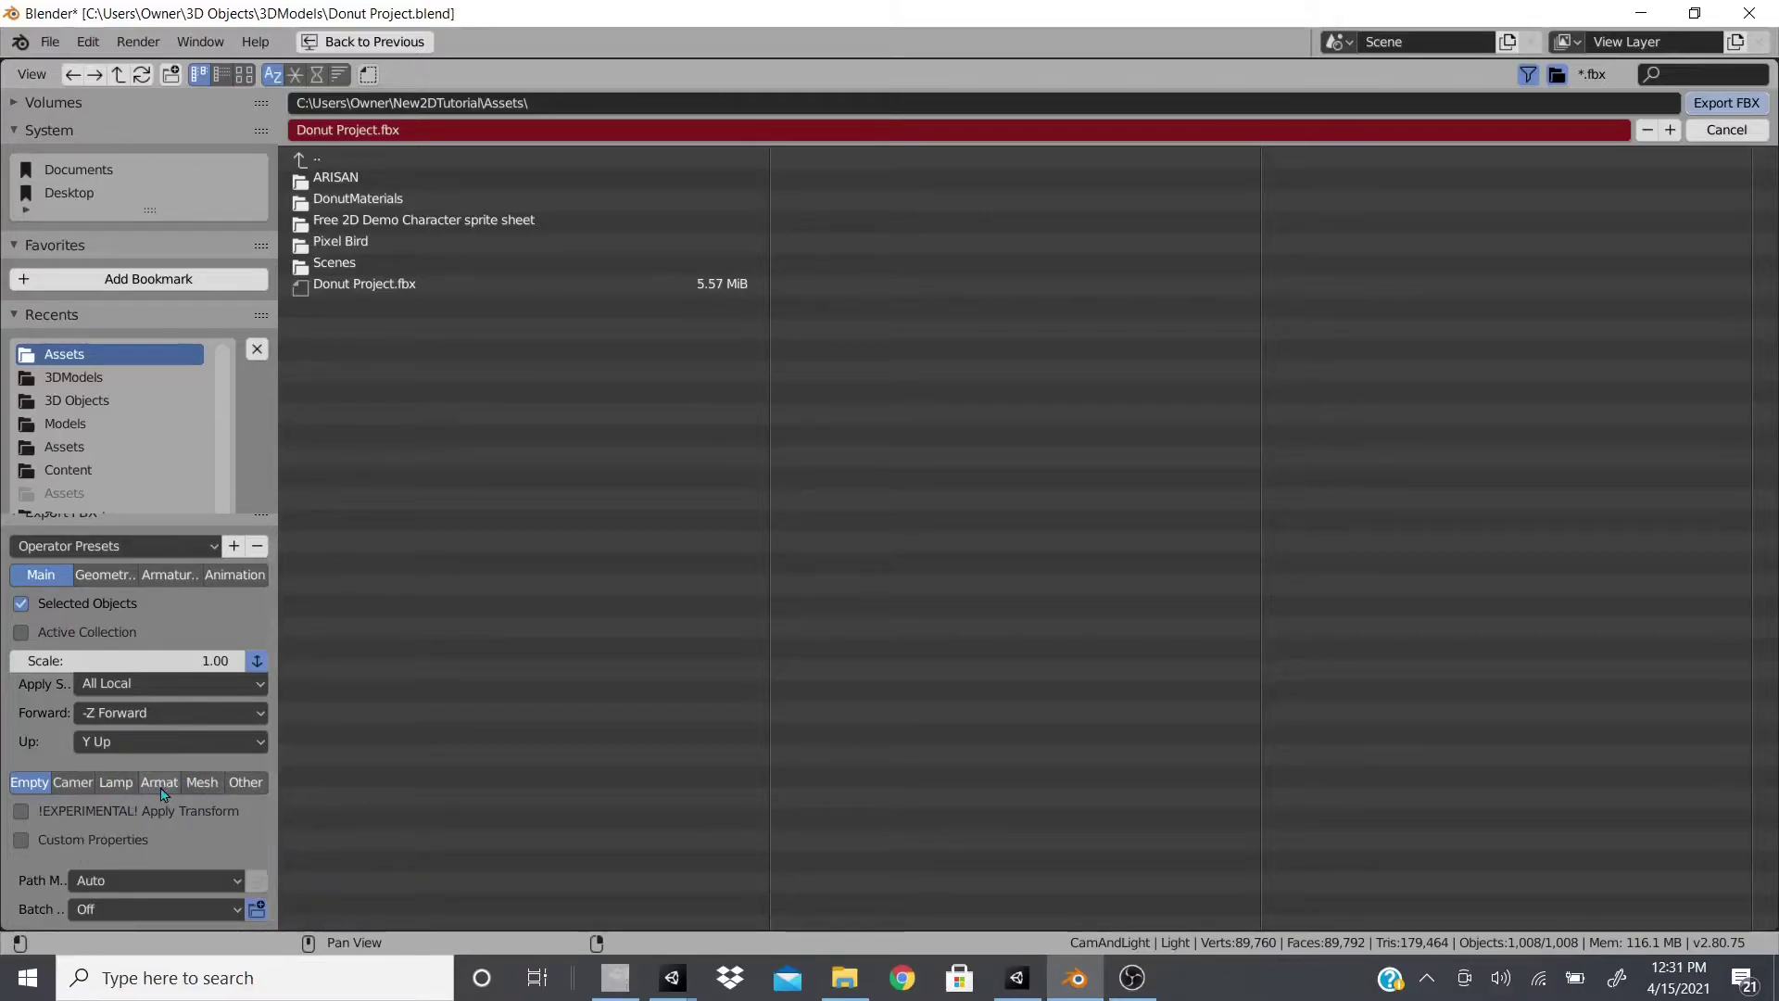
pyautogui.click(209, 787)
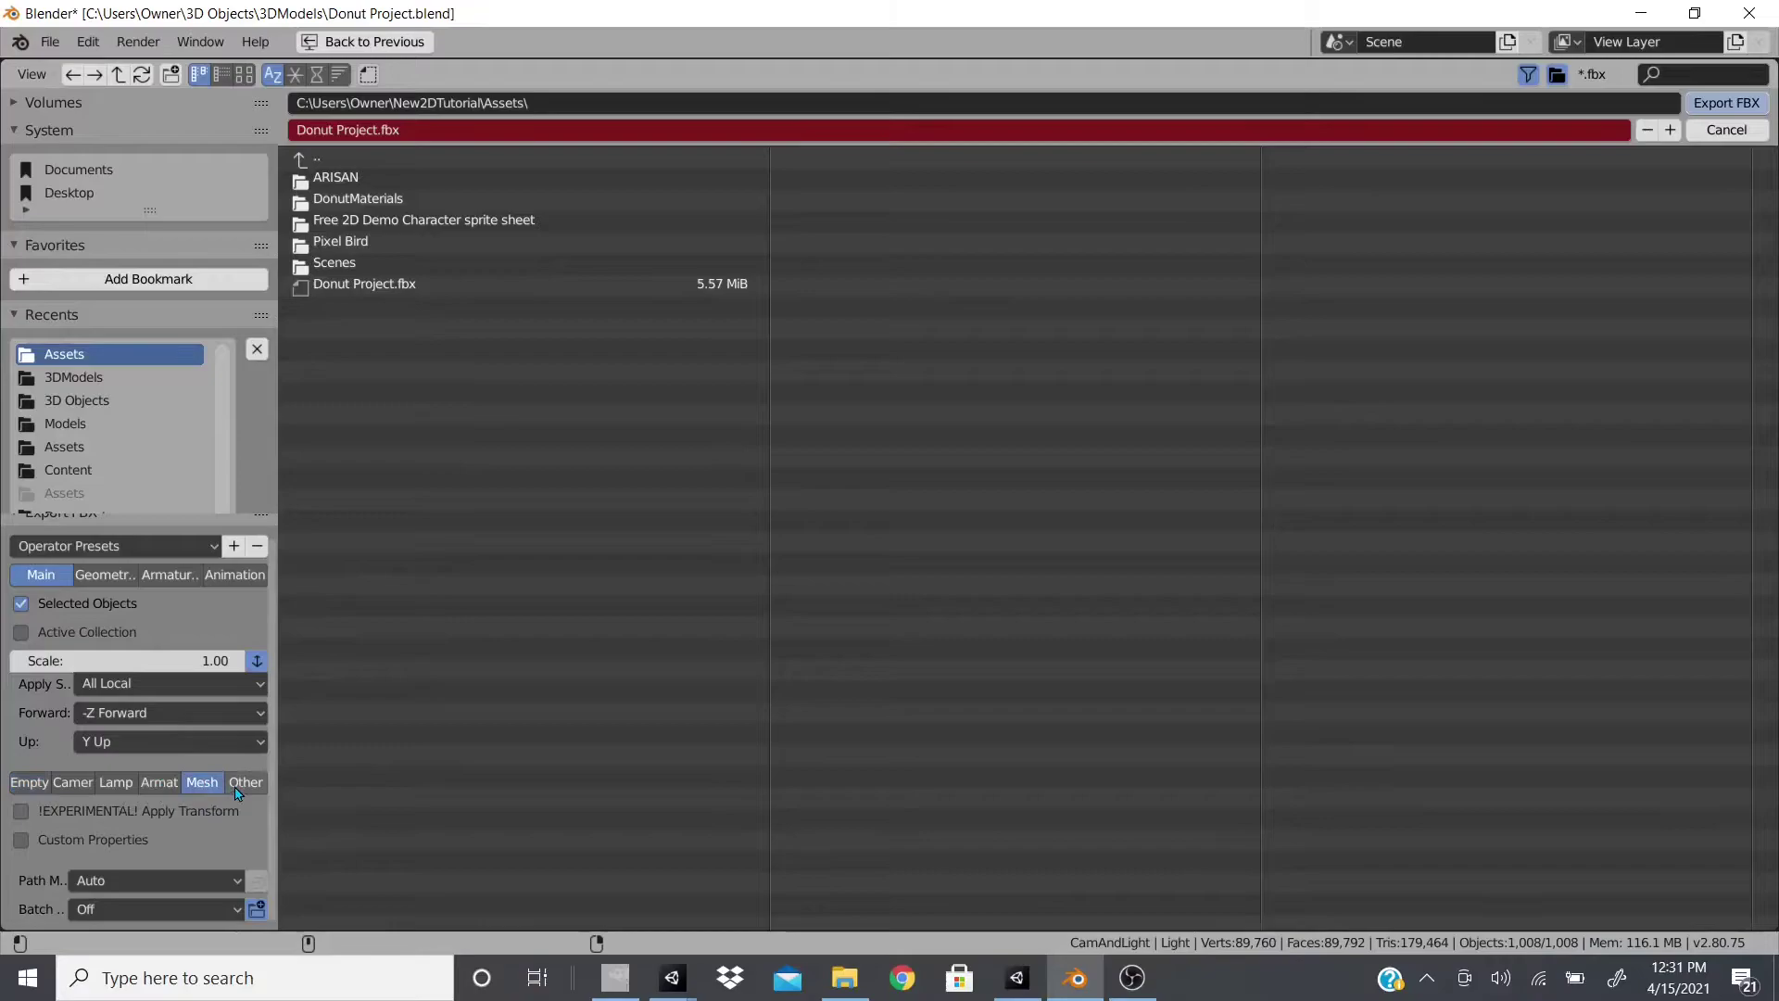
pyautogui.click(238, 786)
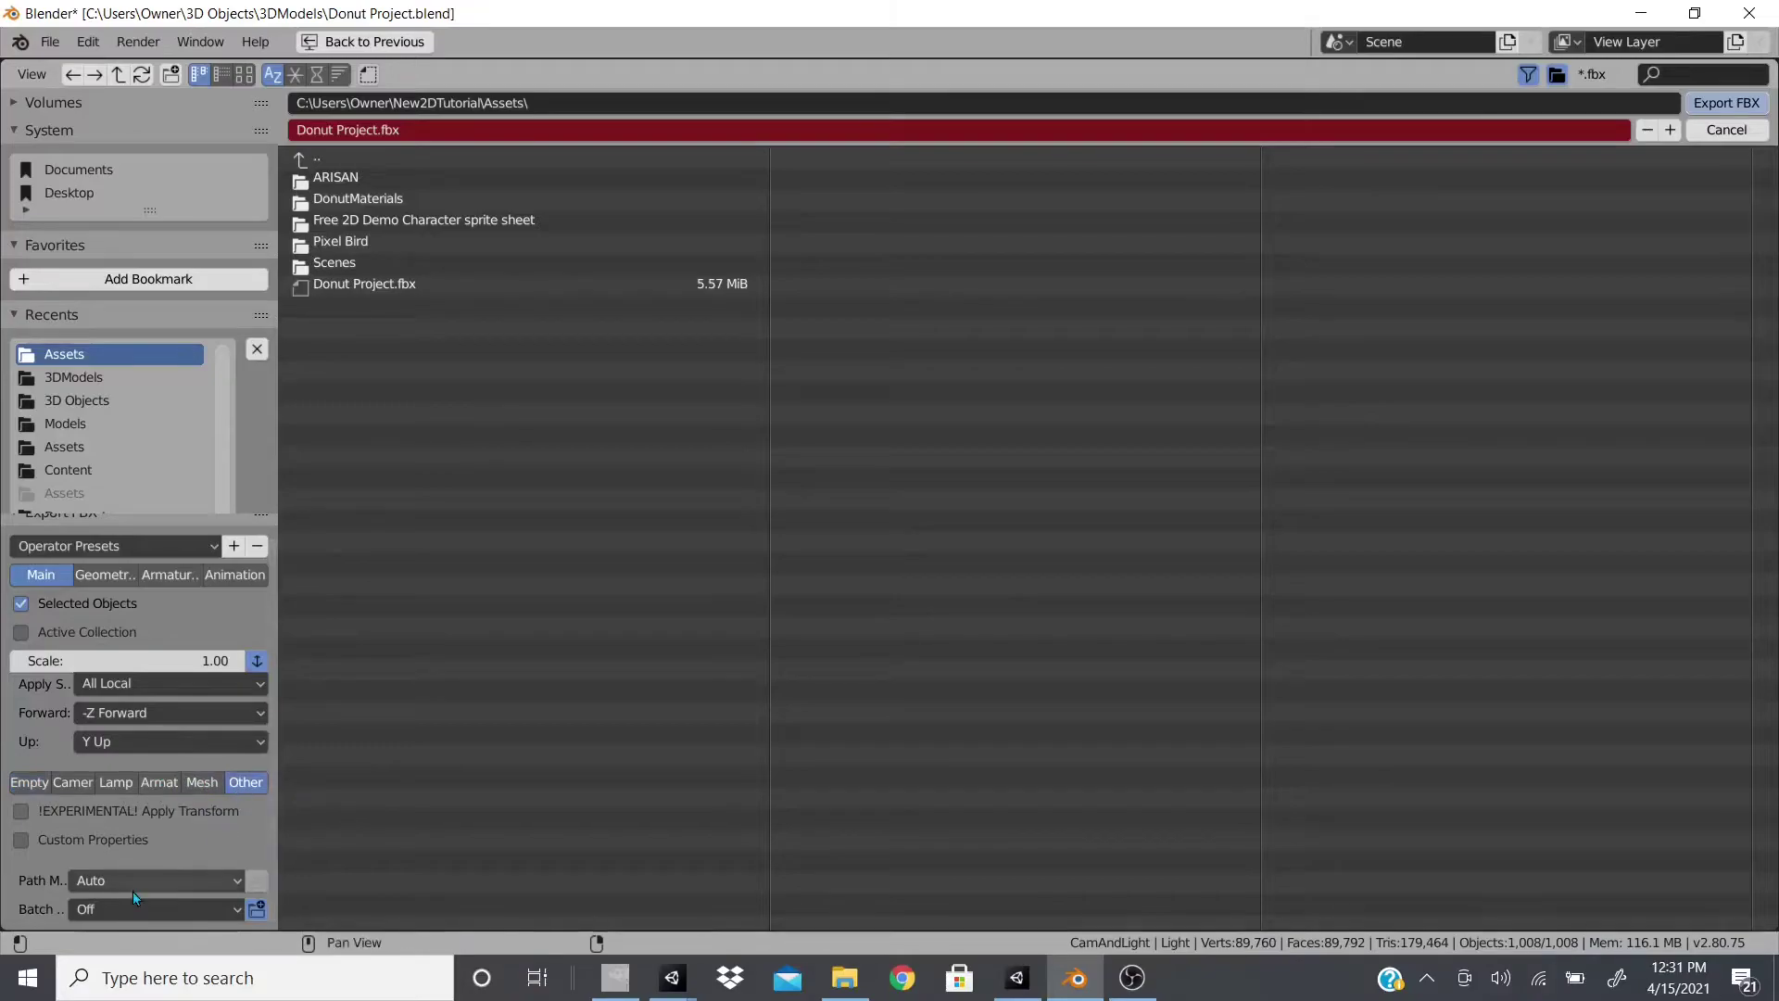
pyautogui.keyDown('shift'); pyautogui.click(200, 788); pyautogui.keyUp('shift')
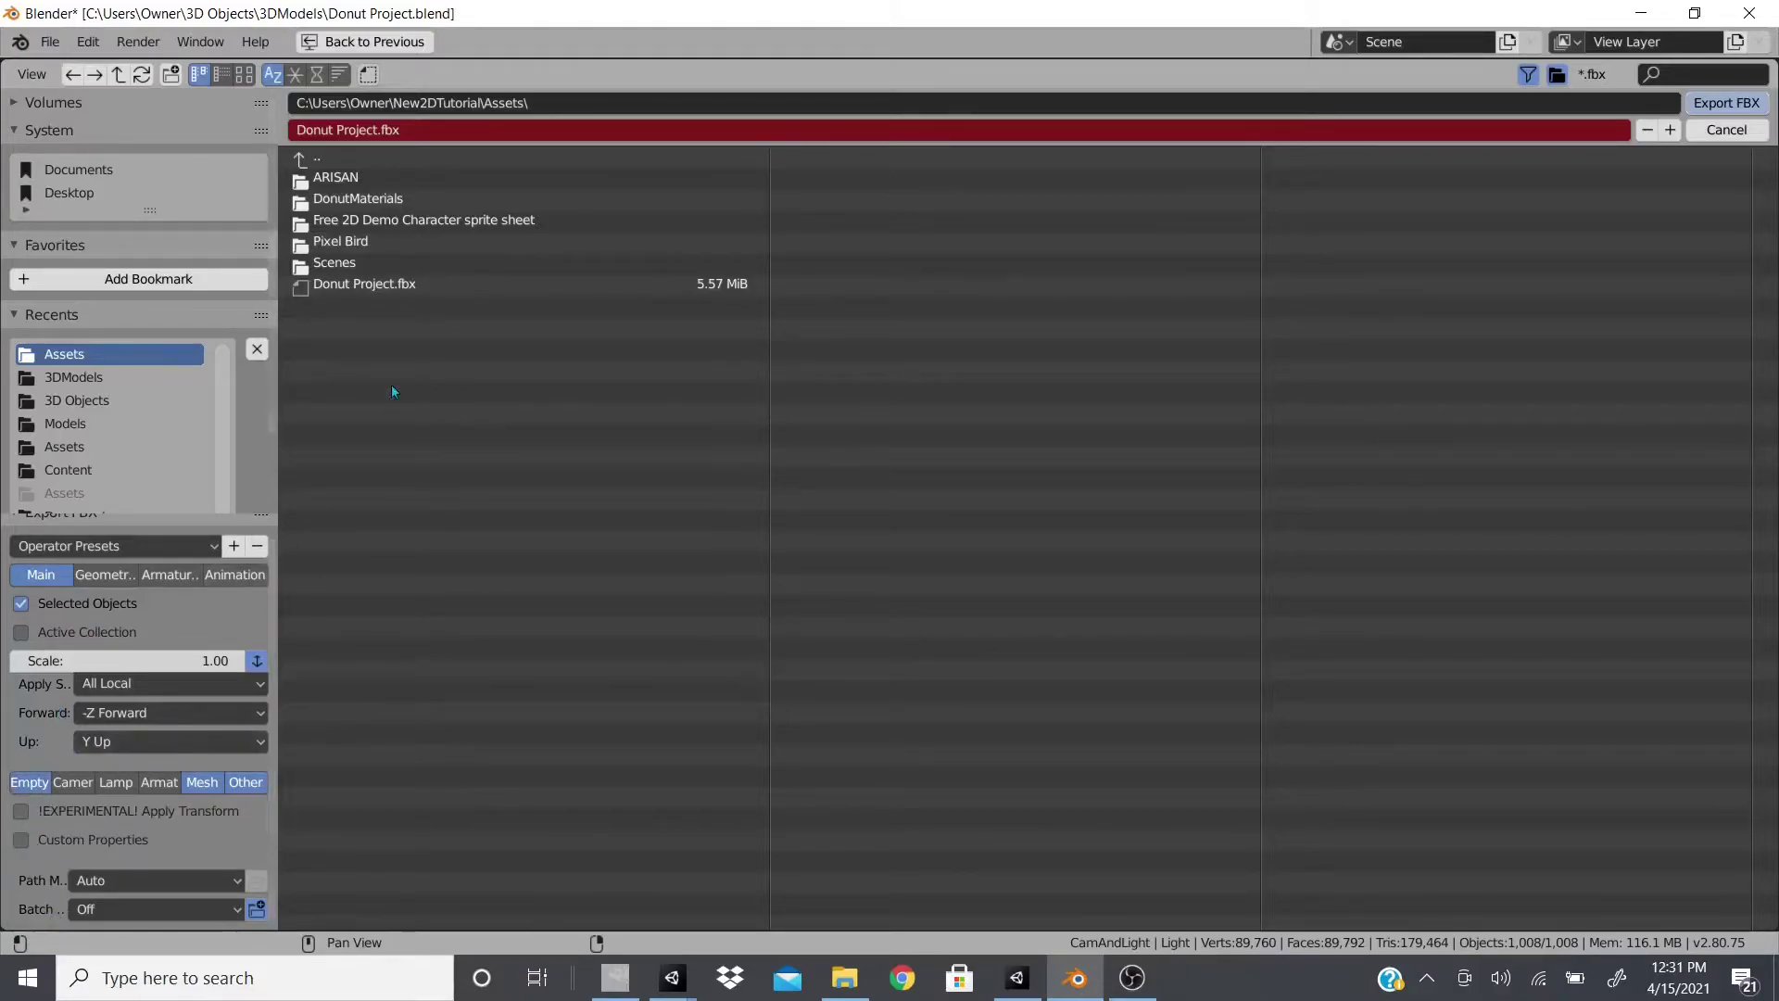
# Overwrite Donut Project.fbx with the export and return to Unity.
pyautogui.click(391, 288)
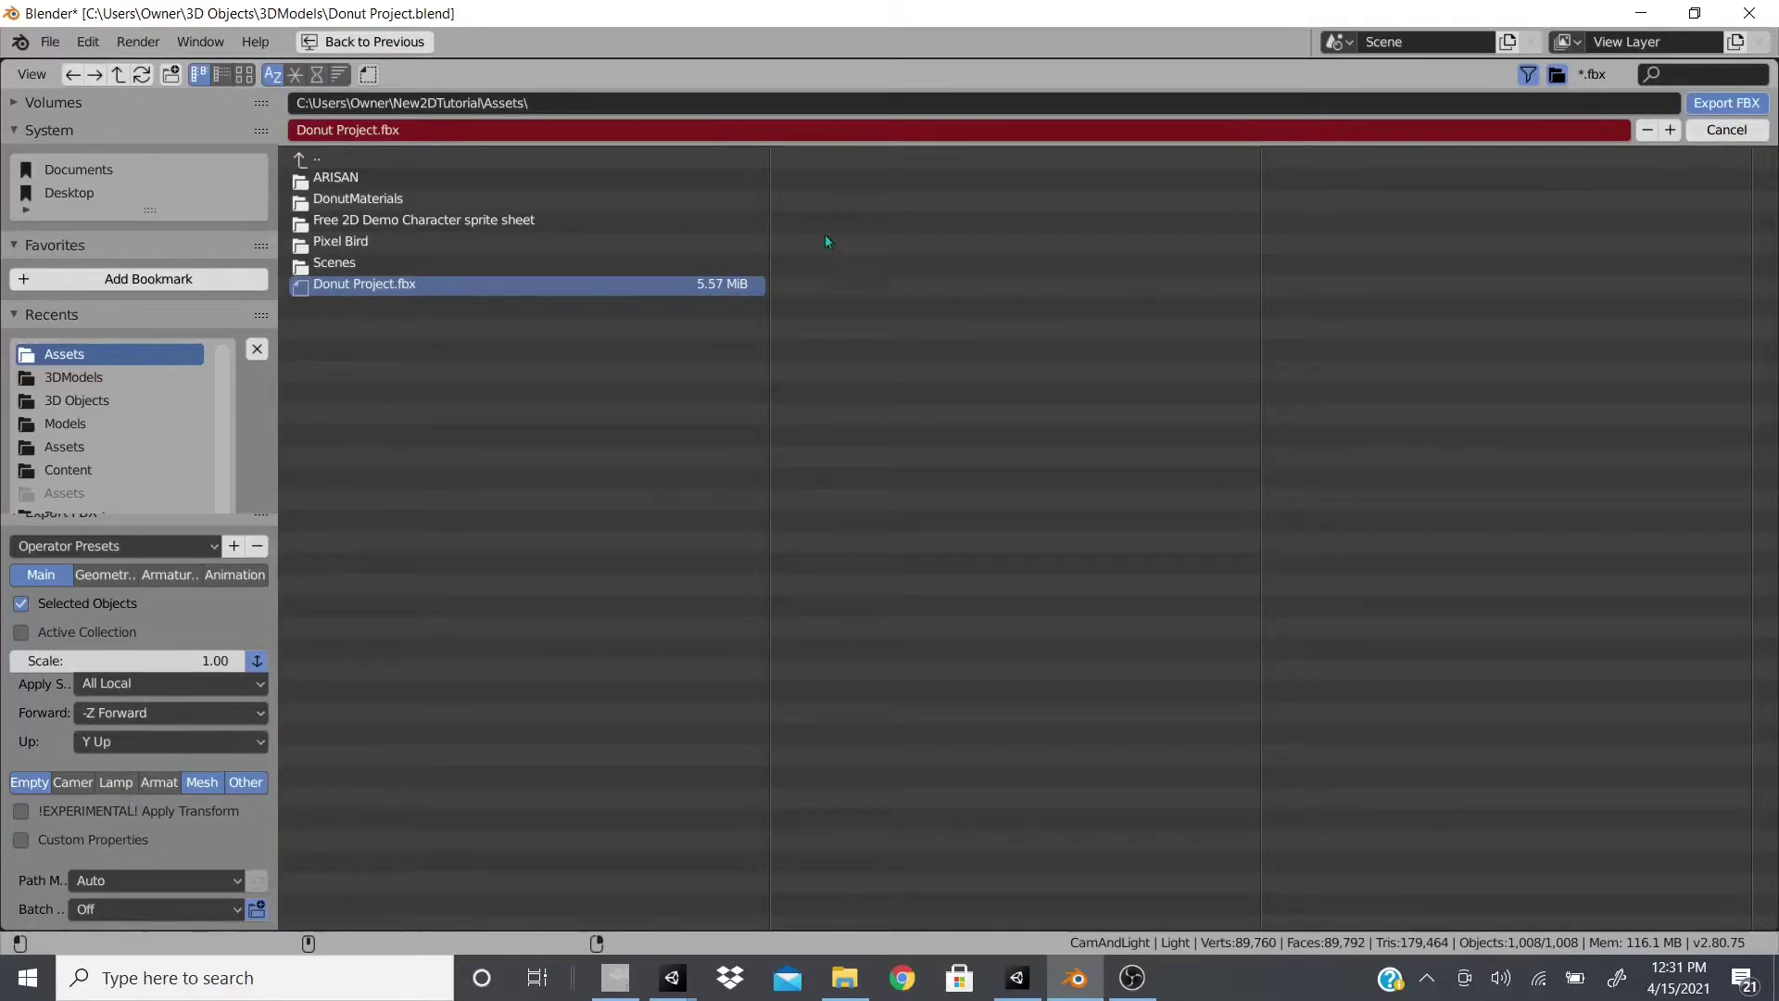
pyautogui.press('Return')
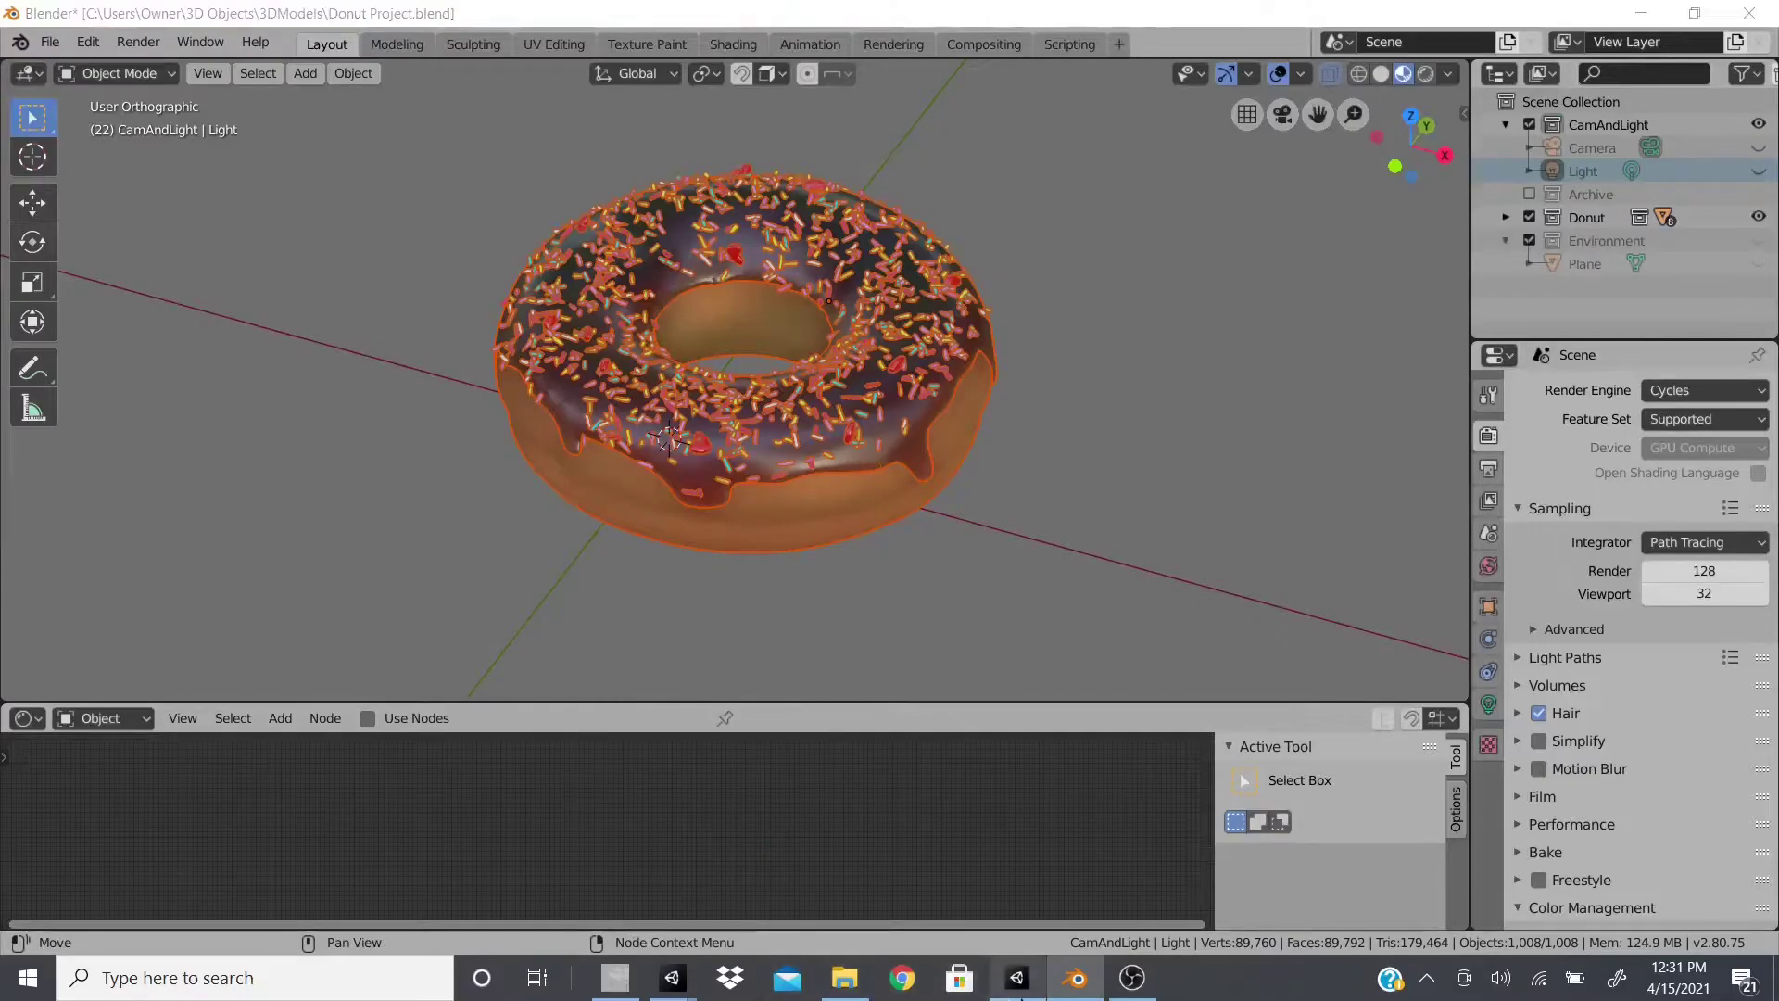
pyautogui.hotkey('alt', 'Tab')
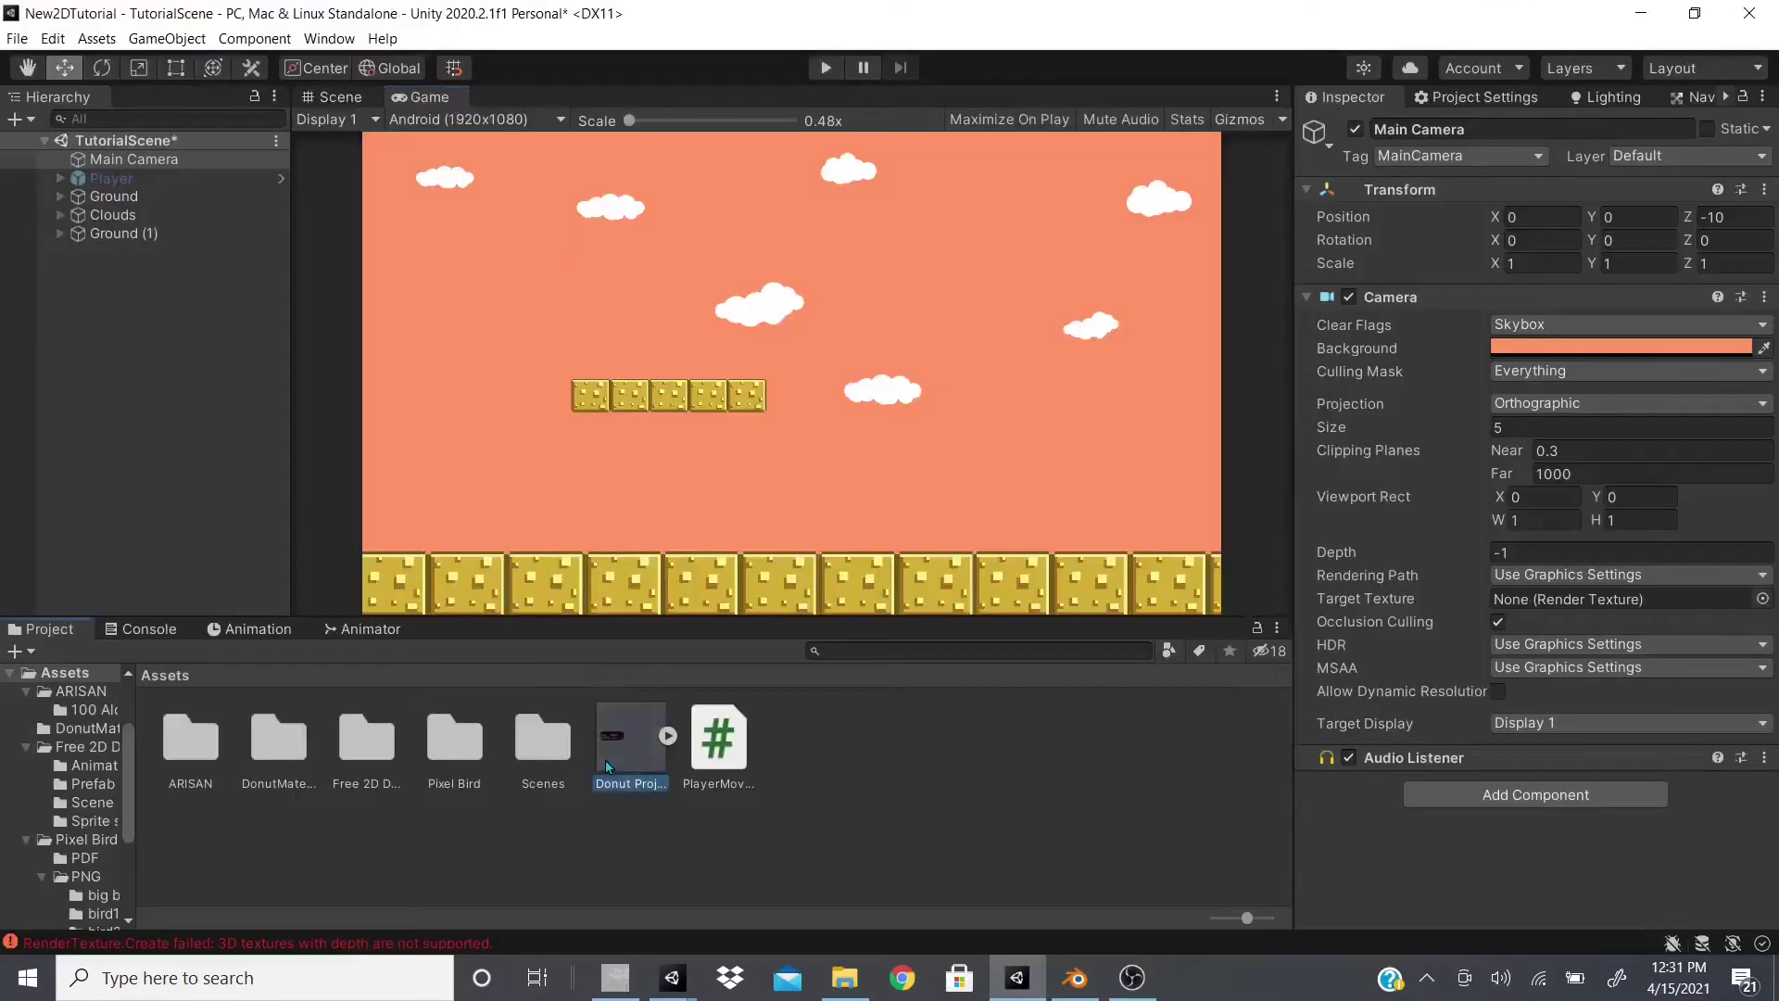
# Drag the Donut Project model into the Scene view and frame it.
pyautogui.click(609, 766)
pyautogui.moveTo(653, 765); pyautogui.dragTo(794, 512)
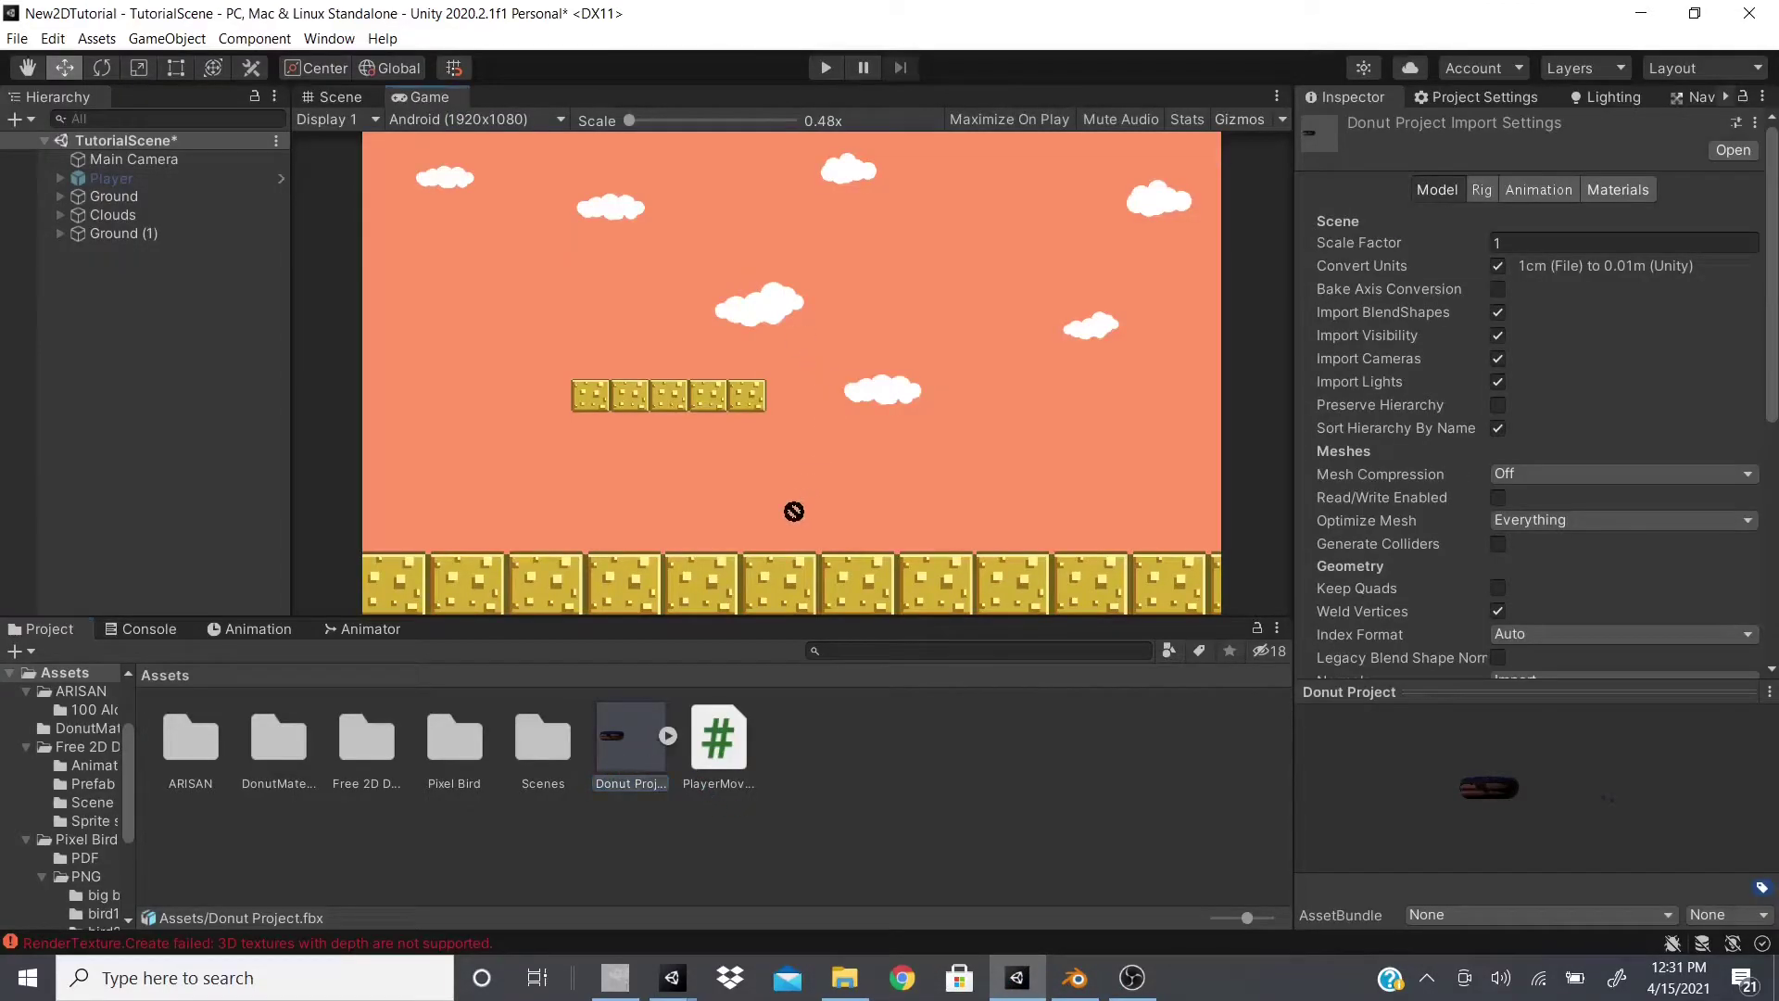
pyautogui.moveTo(362, 94); pyautogui.dragTo(828, 411)
pyautogui.press('f')
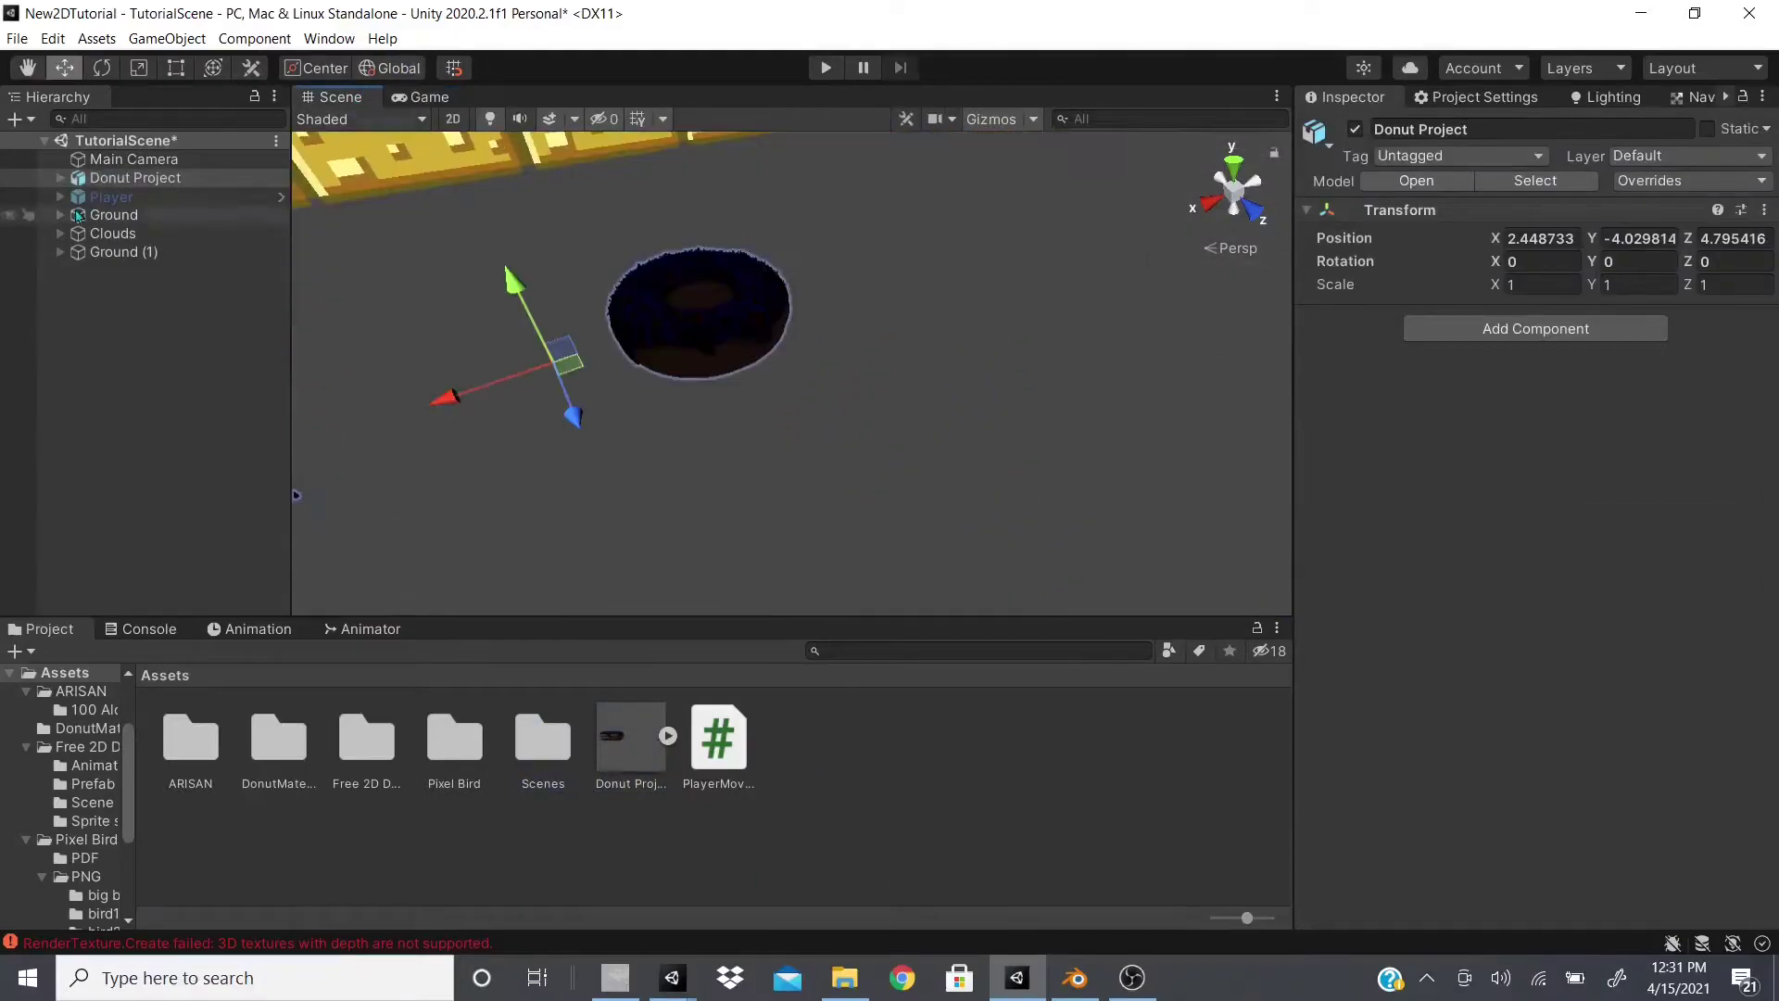
pyautogui.click(130, 177)
# Add a Directional Light from the Hierarchy menu, then return to Blender and select the donut.
pyautogui.rightClick(131, 306)
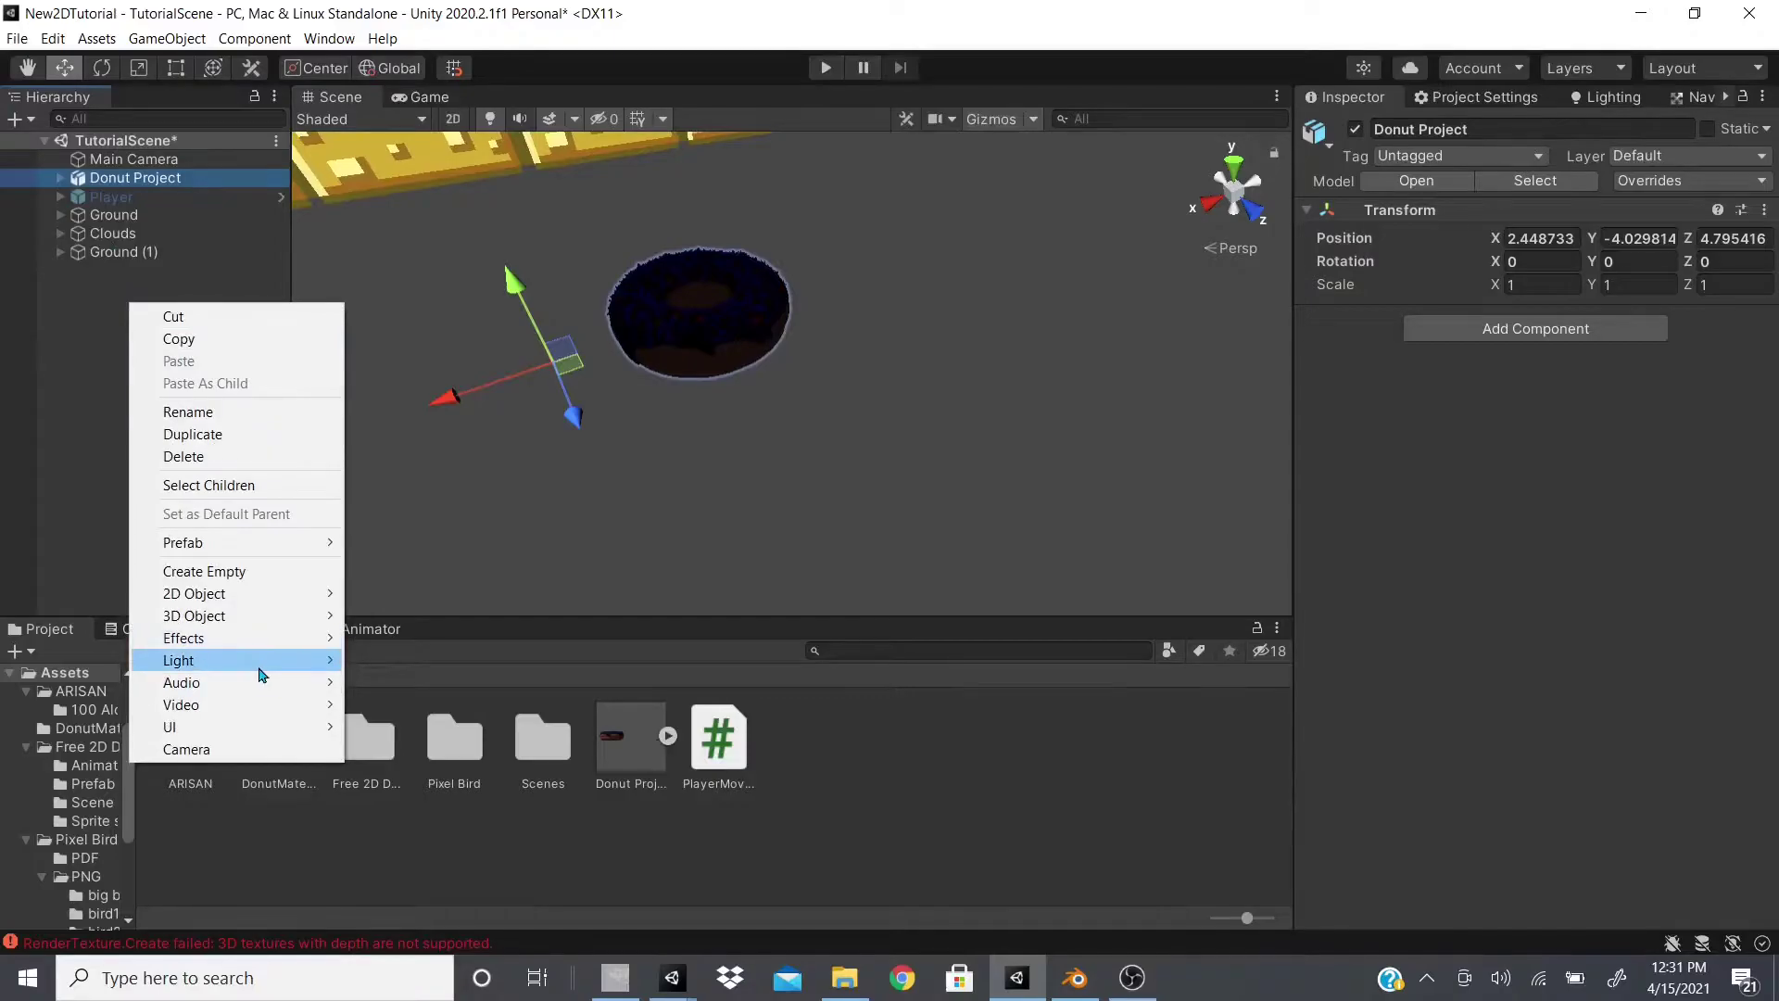
pyautogui.moveTo(261, 660)
pyautogui.click(421, 661)
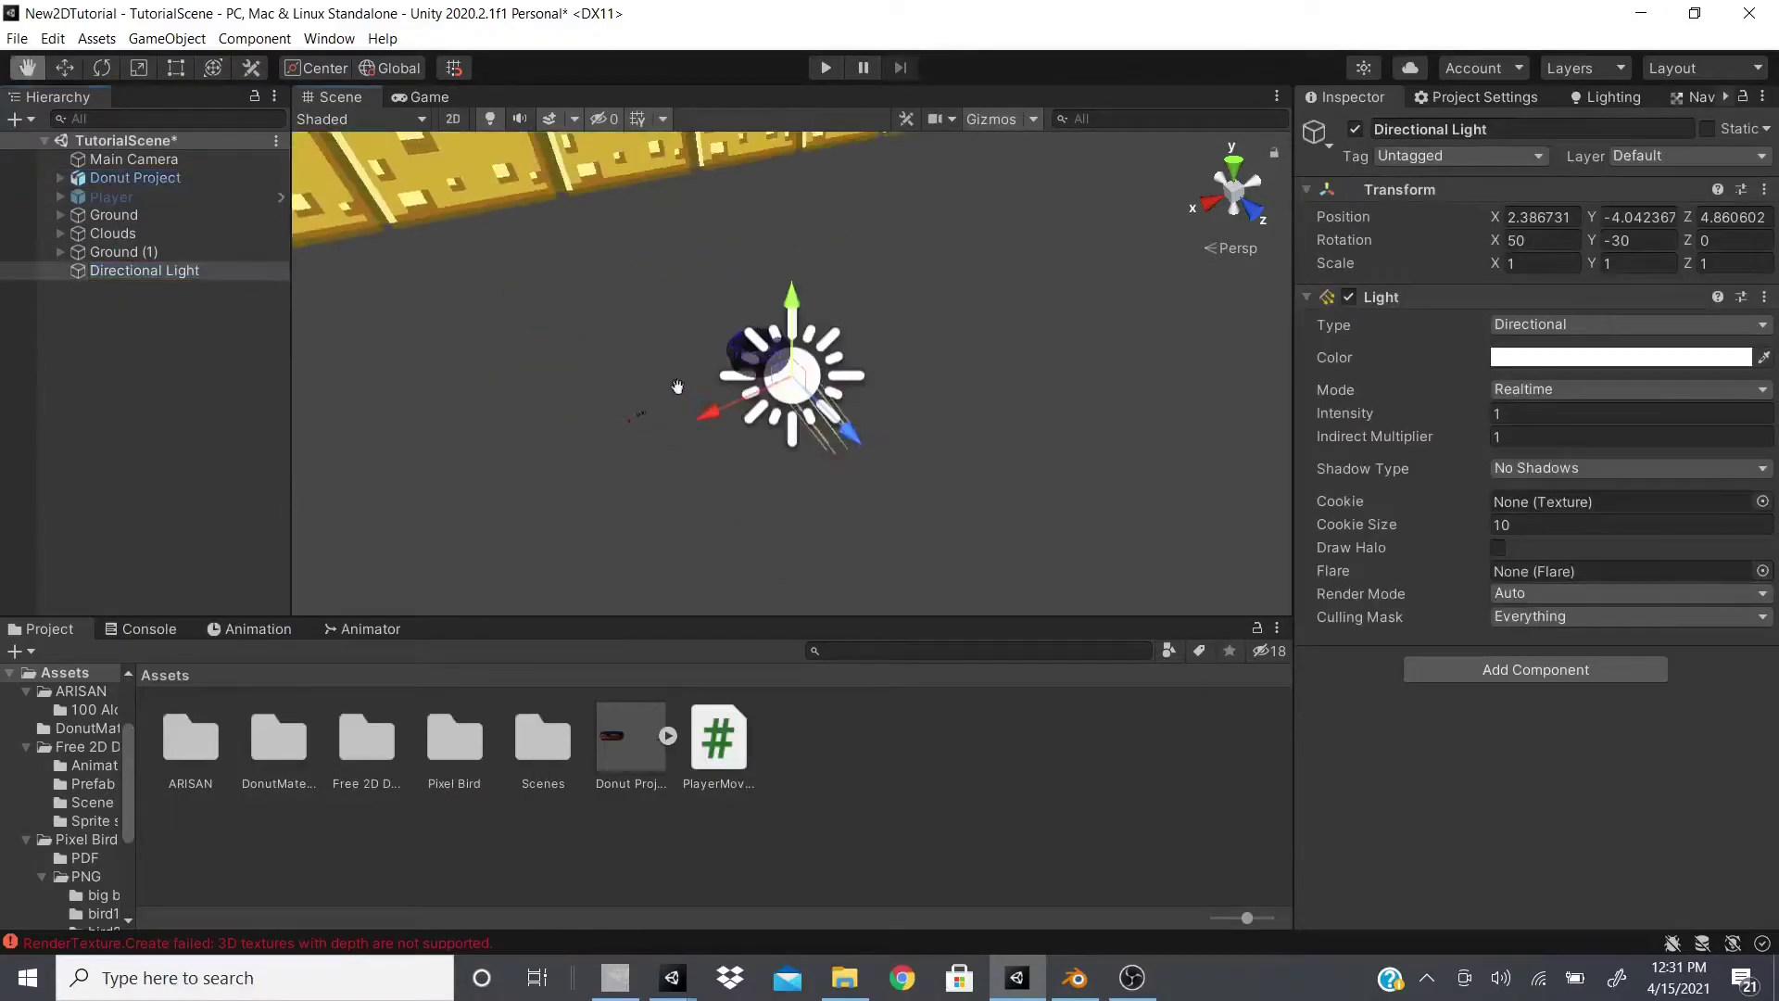
pyautogui.hotkey('alt', 'Tab')
pyautogui.click(714, 449)
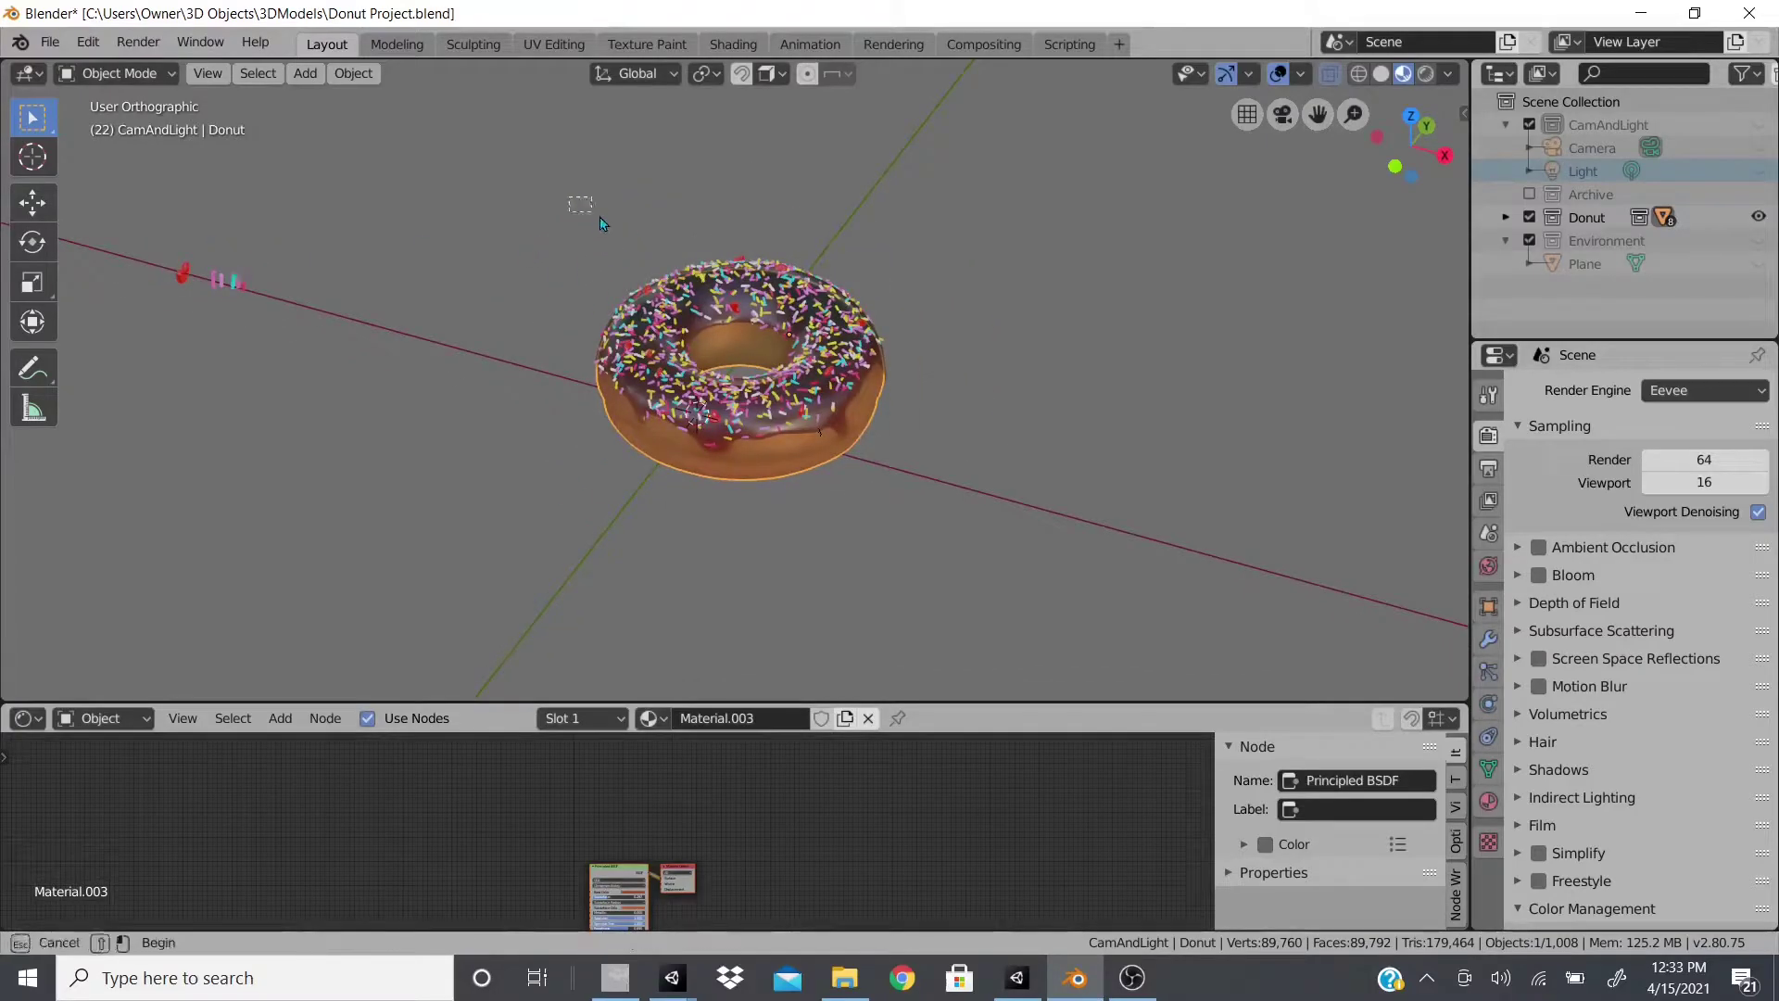
# Select all objects and re-export them over Donut Project.fbx.
pyautogui.press('a')
pyautogui.click(88, 42)
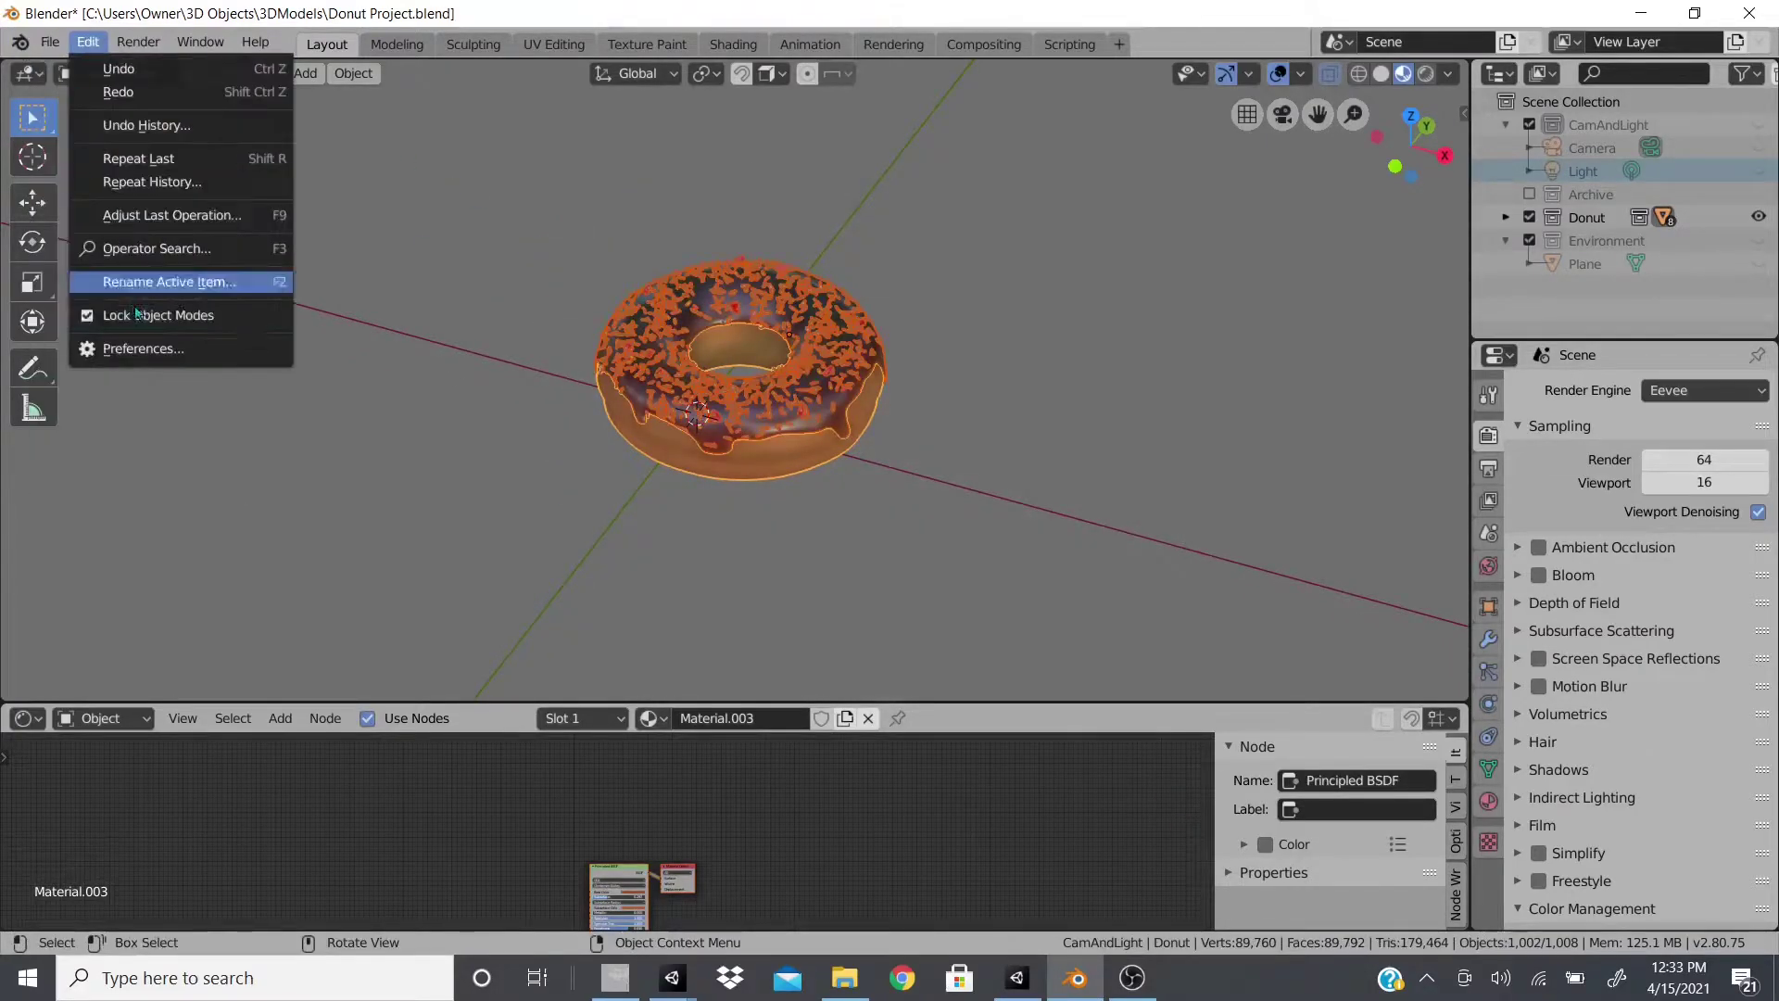
pyautogui.click(49, 42)
pyautogui.moveTo(86, 377)
pyautogui.click(320, 422)
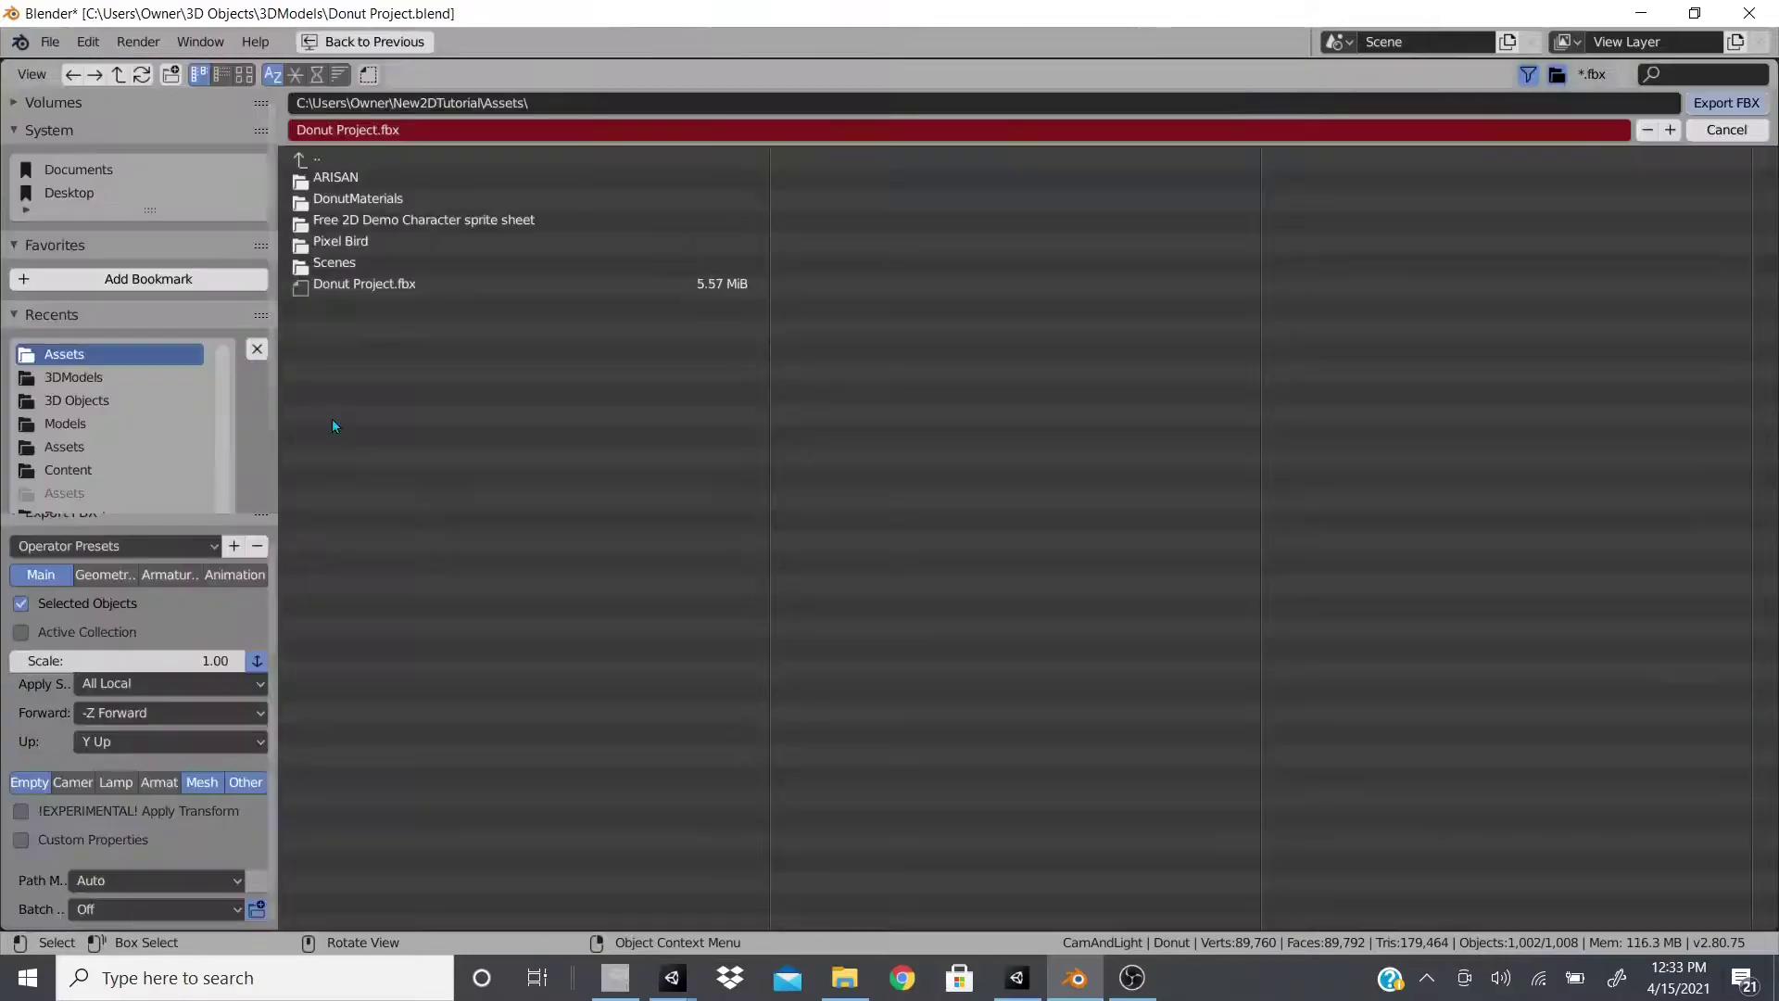
pyautogui.click(420, 286)
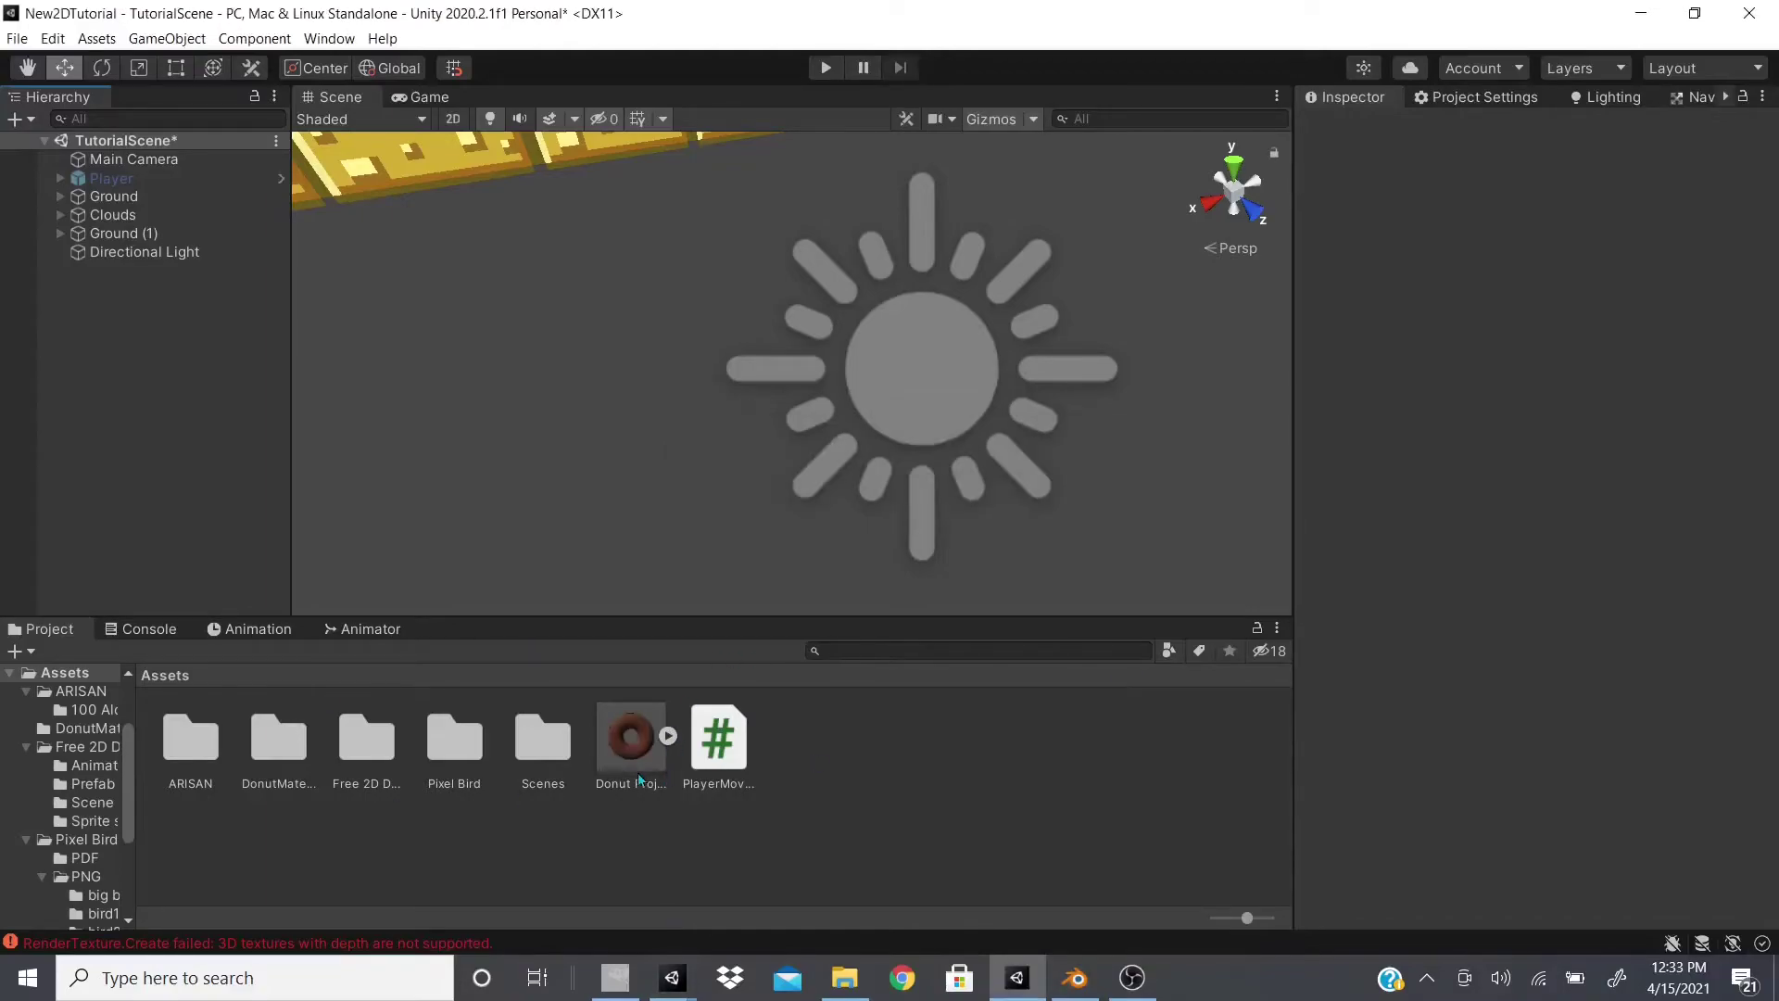
# Place the reimported Donut Project in the scene and clear its X rotation to 0.
pyautogui.click(630, 745)
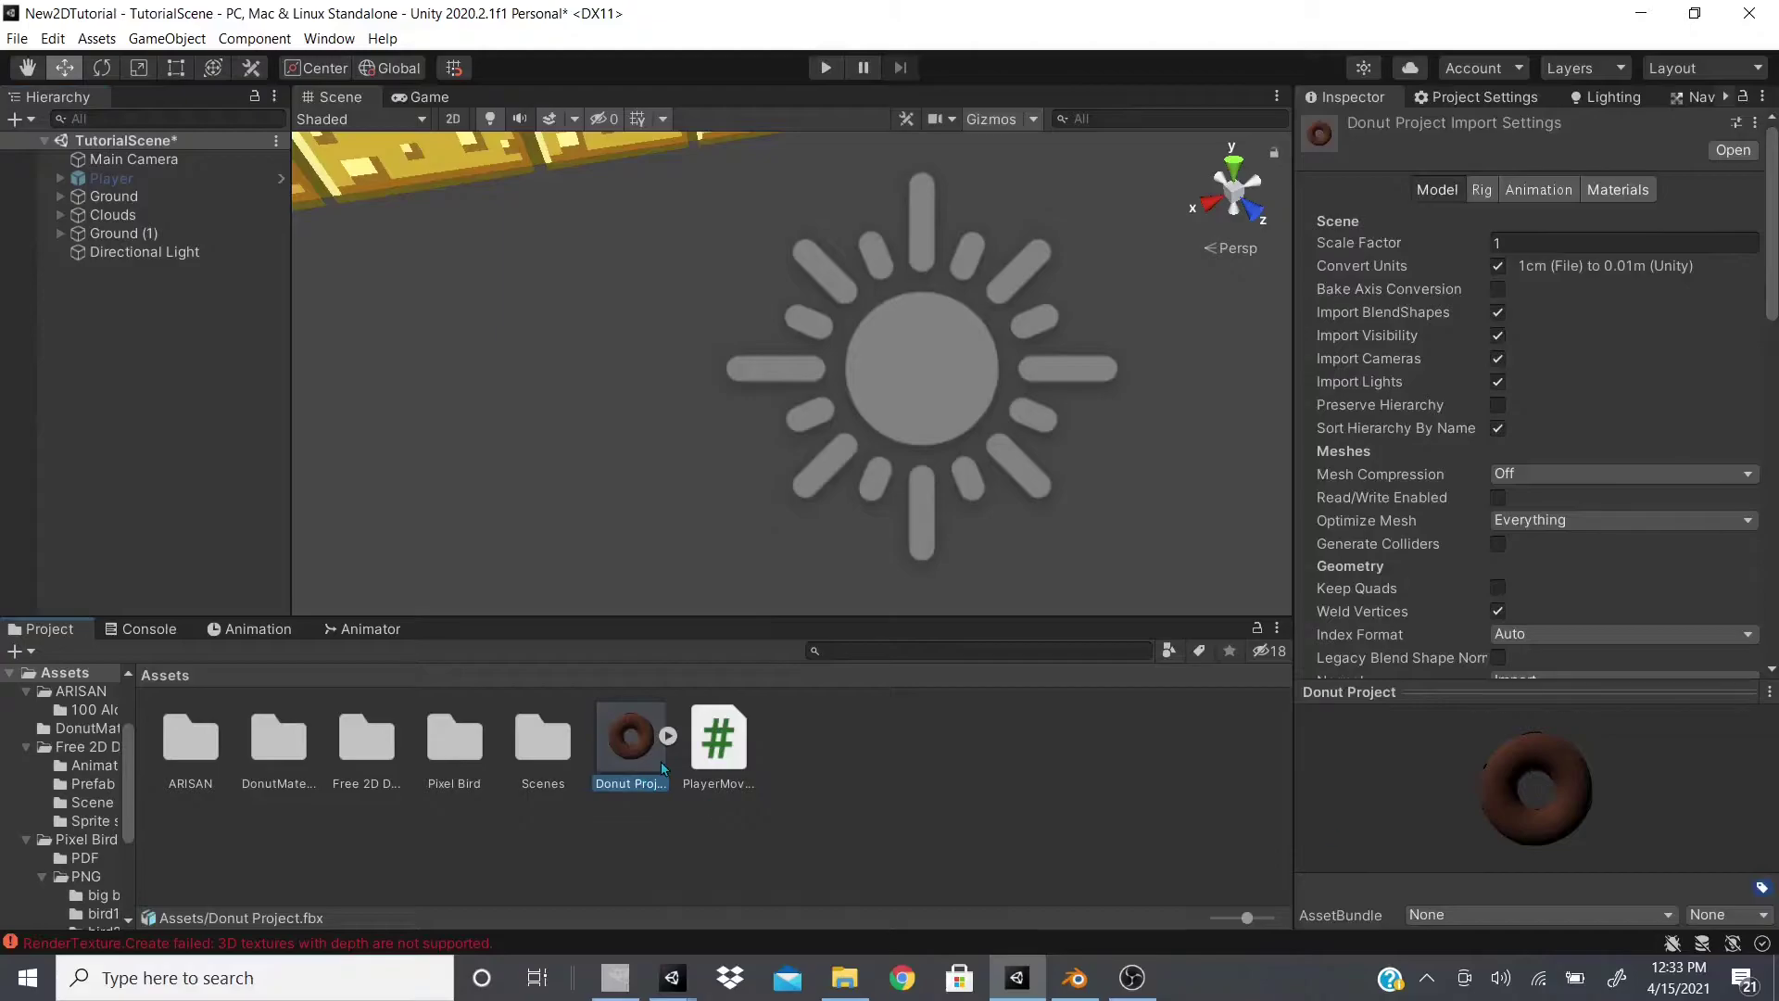
pyautogui.moveTo(713, 369); pyautogui.dragTo(714, 372)
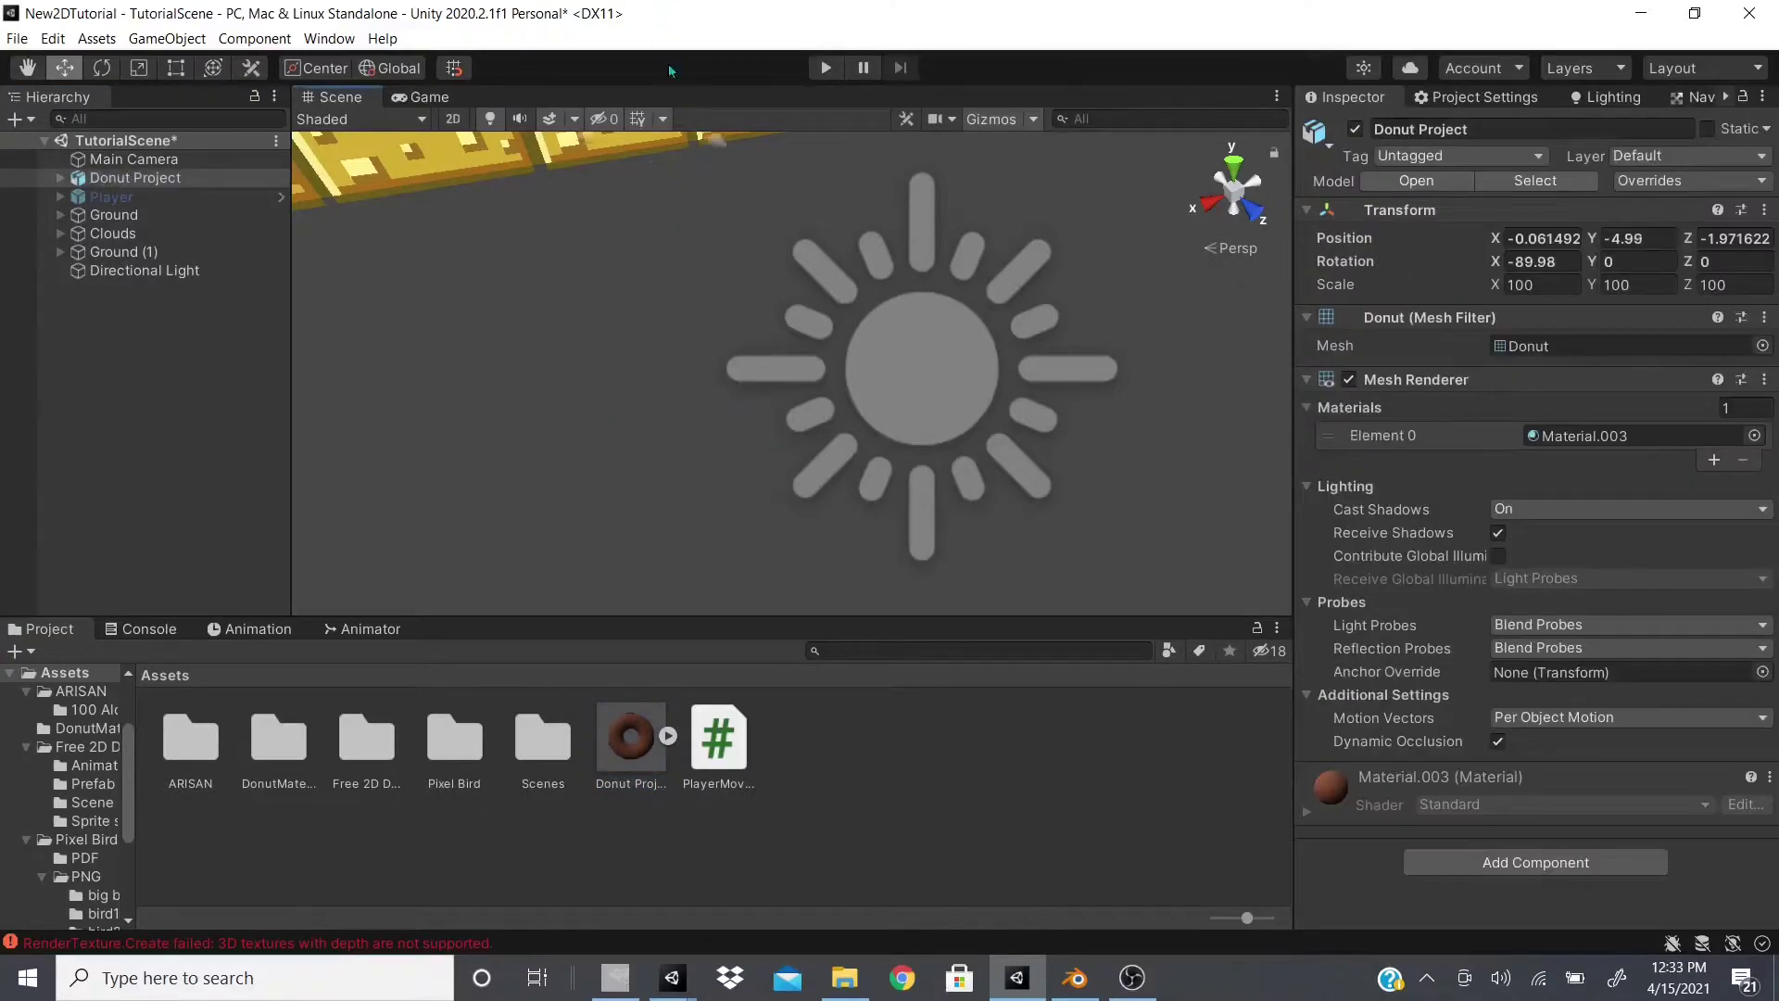
pyautogui.click(726, 219)
pyautogui.hotkey('ctrl', 'z')
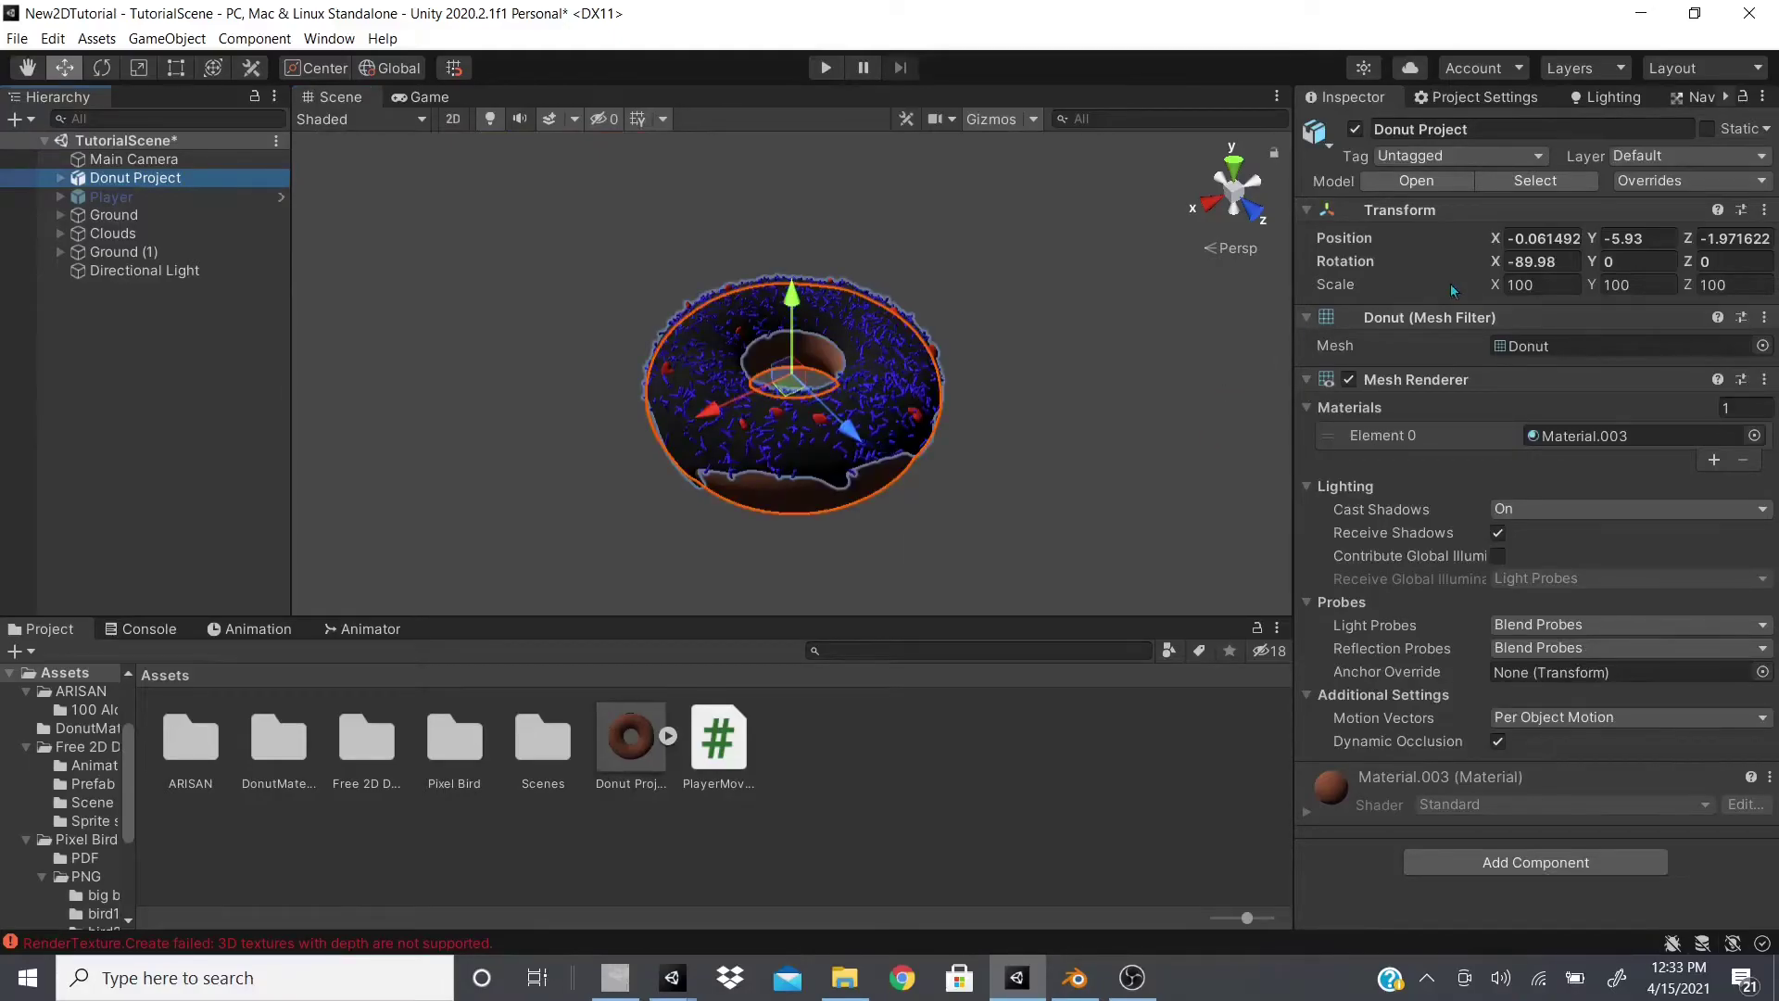
pyautogui.doubleClick(1545, 262)
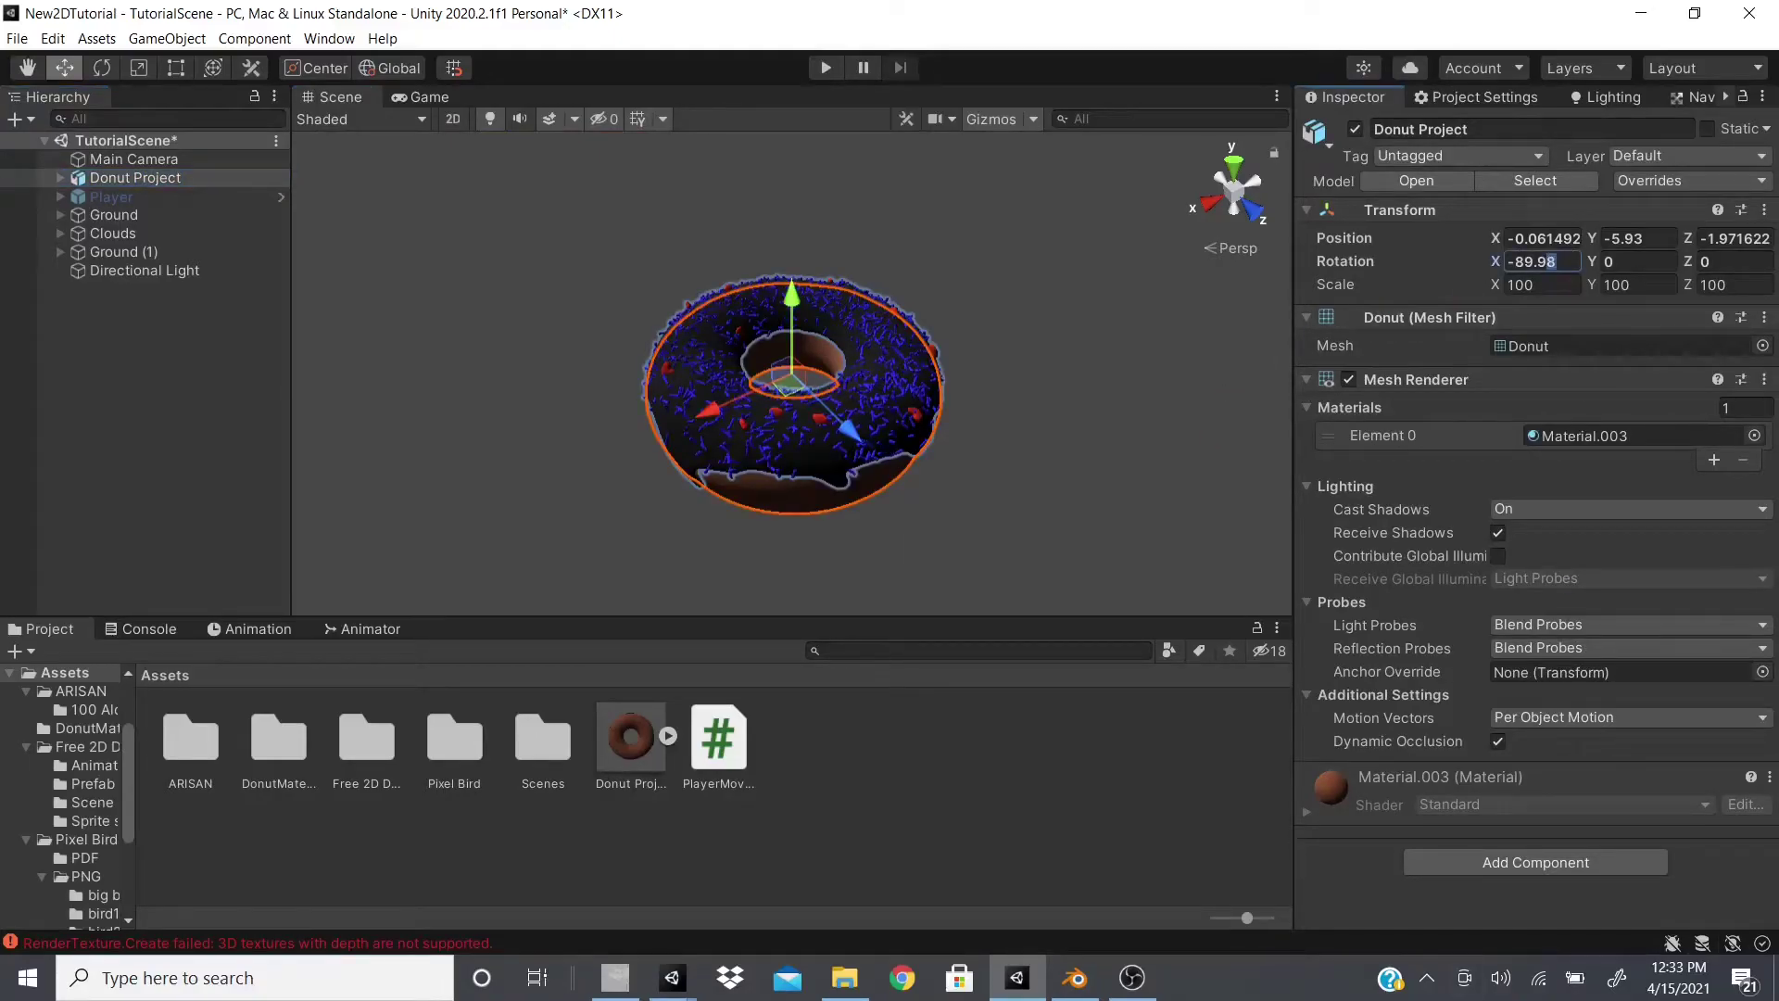
pyautogui.press('BackSpace')
pyautogui.press('BackSpace')
pyautogui.press('BackSpace')
pyautogui.press('BackSpace')
pyautogui.press('BackSpace')
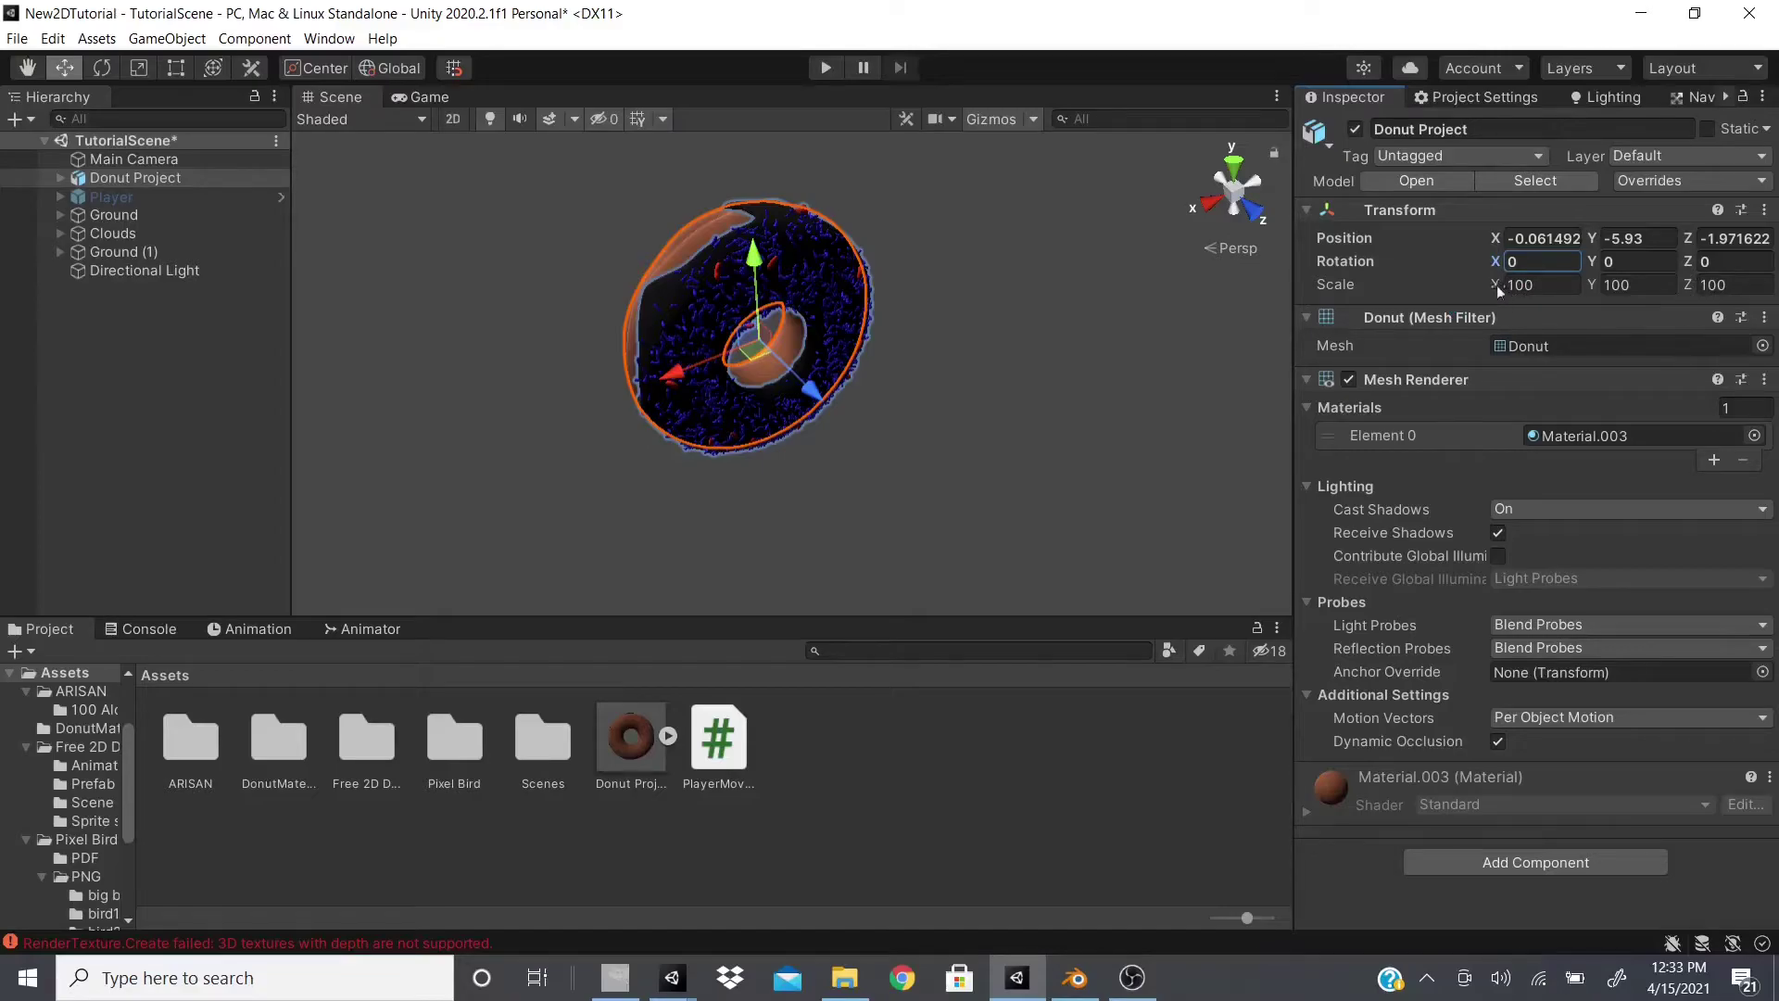
# Try a scale of 1, undo back to 100, and view the asset's import settings.
pyautogui.click(1525, 285)
pyautogui.write('1')
pyautogui.press('Tab')
pyautogui.write('1')
pyautogui.press('Tab')
pyautogui.write('1')
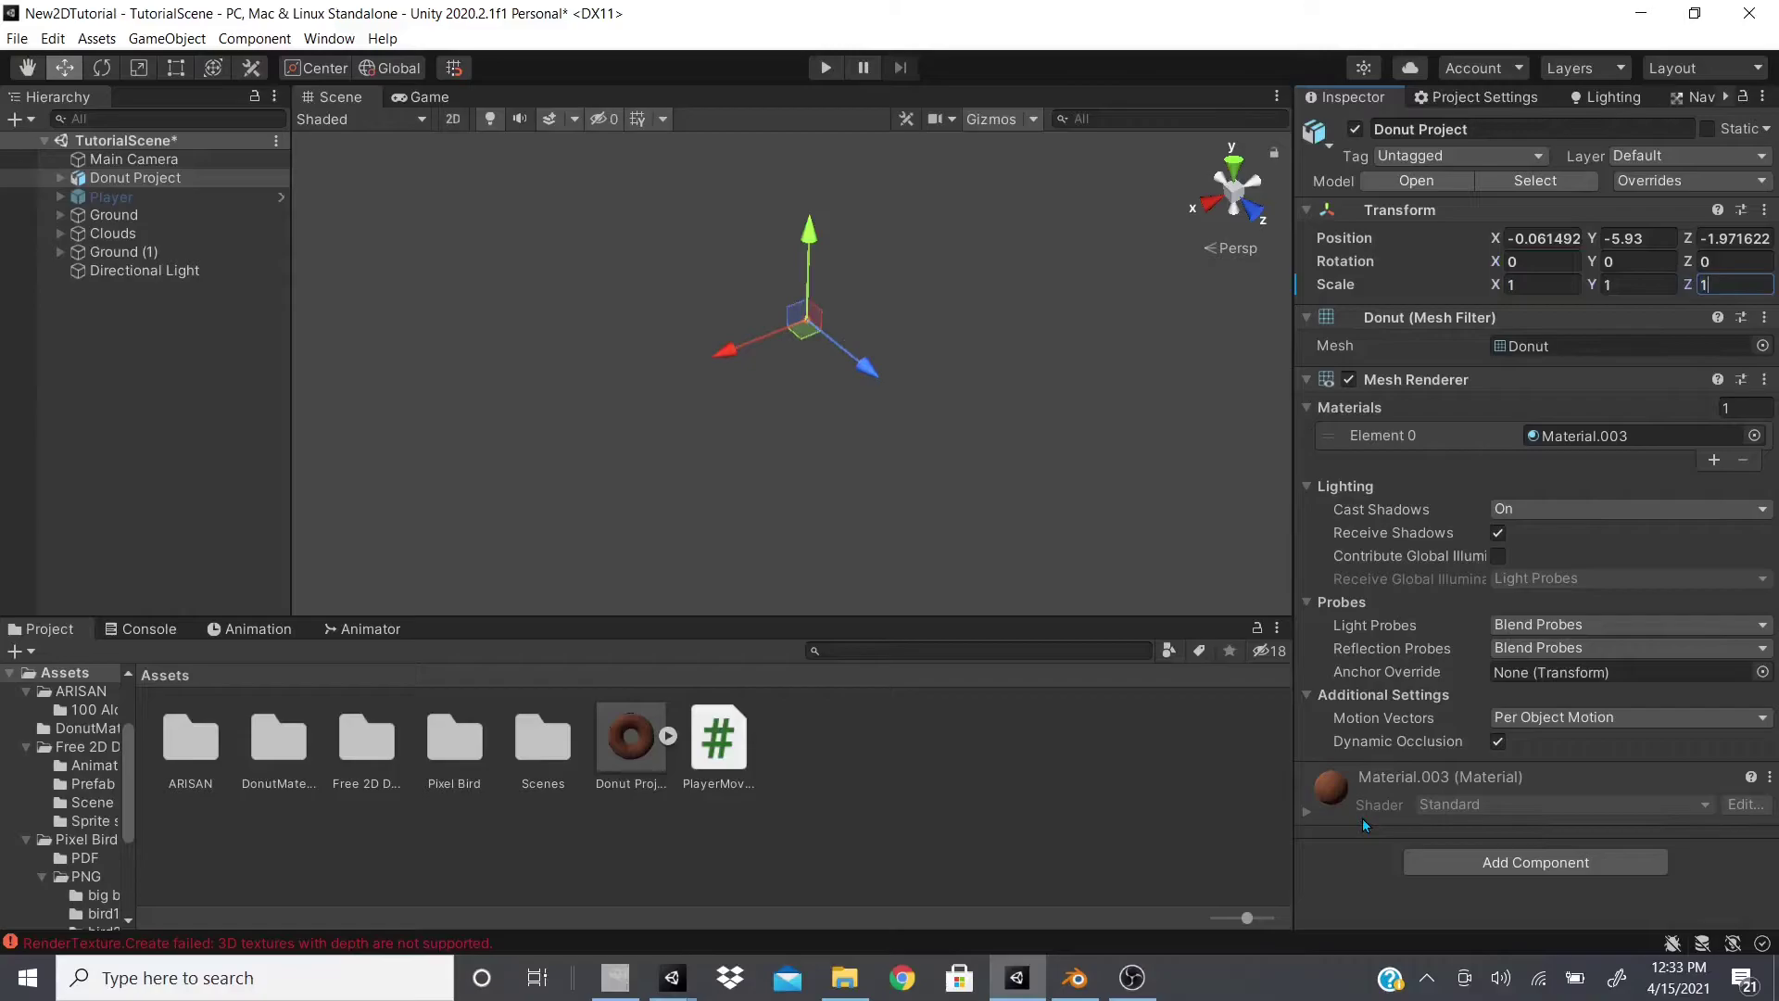
pyautogui.doubleClick(166, 177)
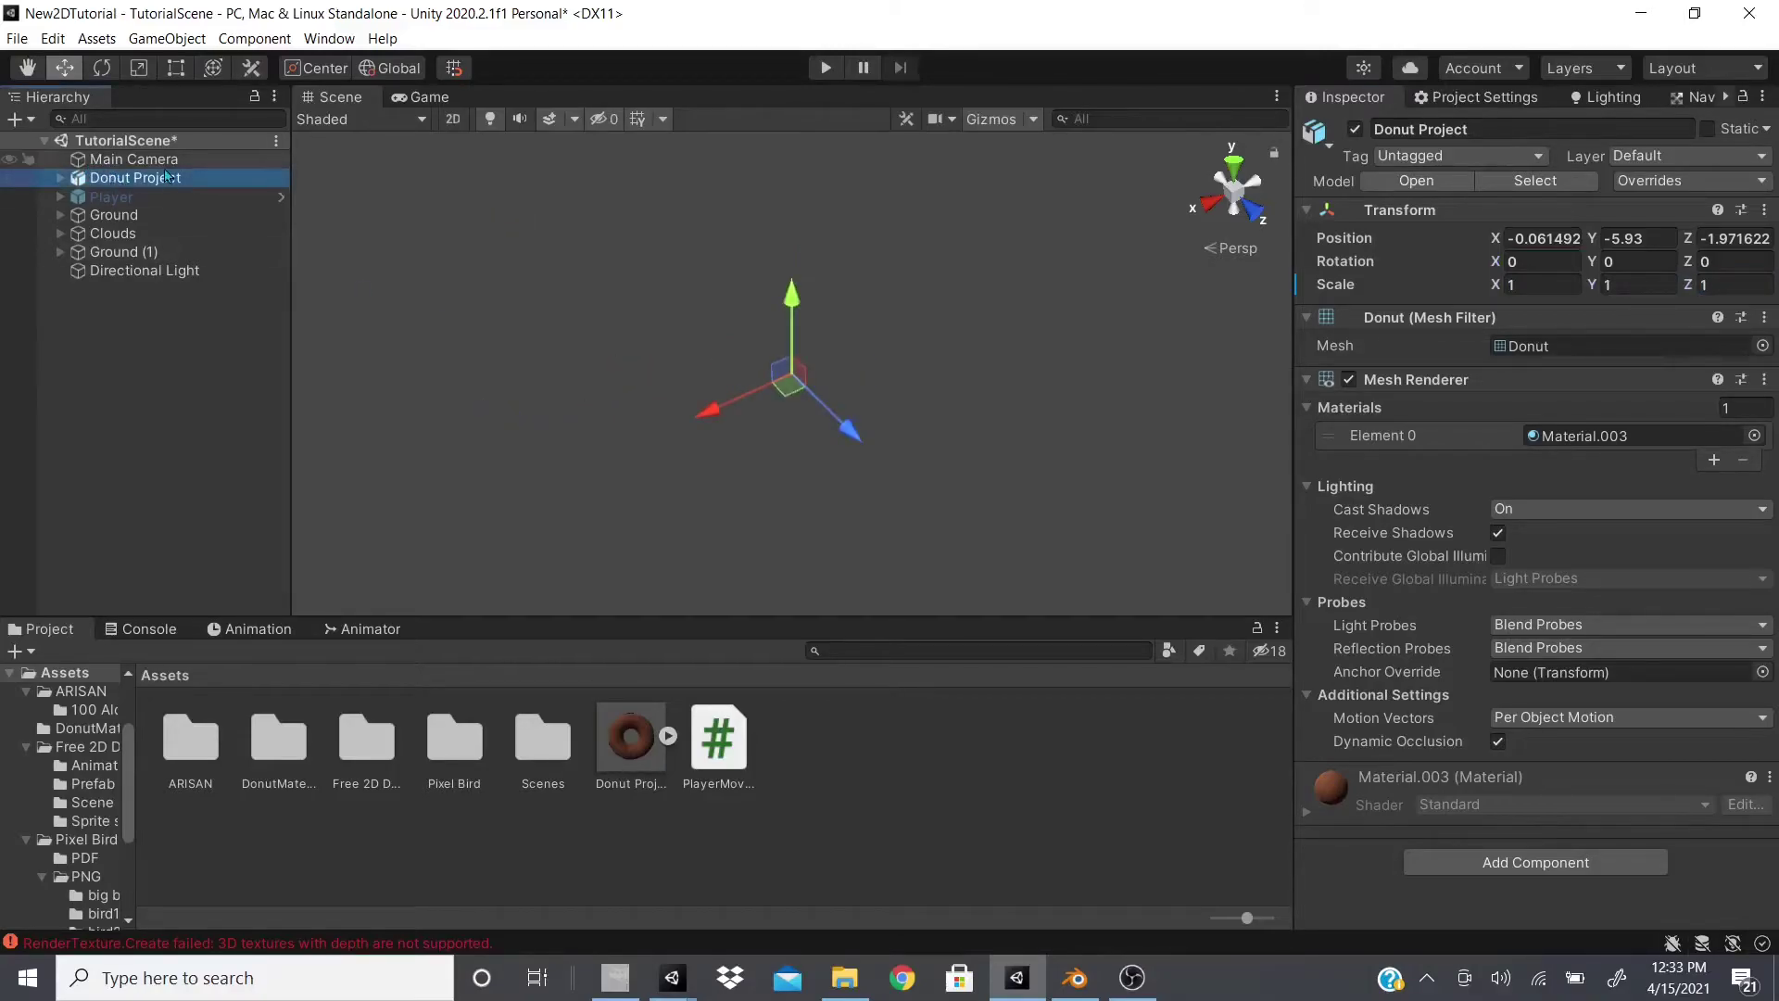
pyautogui.hotkey('ctrl', 'z')
pyautogui.hotkey('ctrl', 'z')
pyautogui.hotkey('ctrl', 'z')
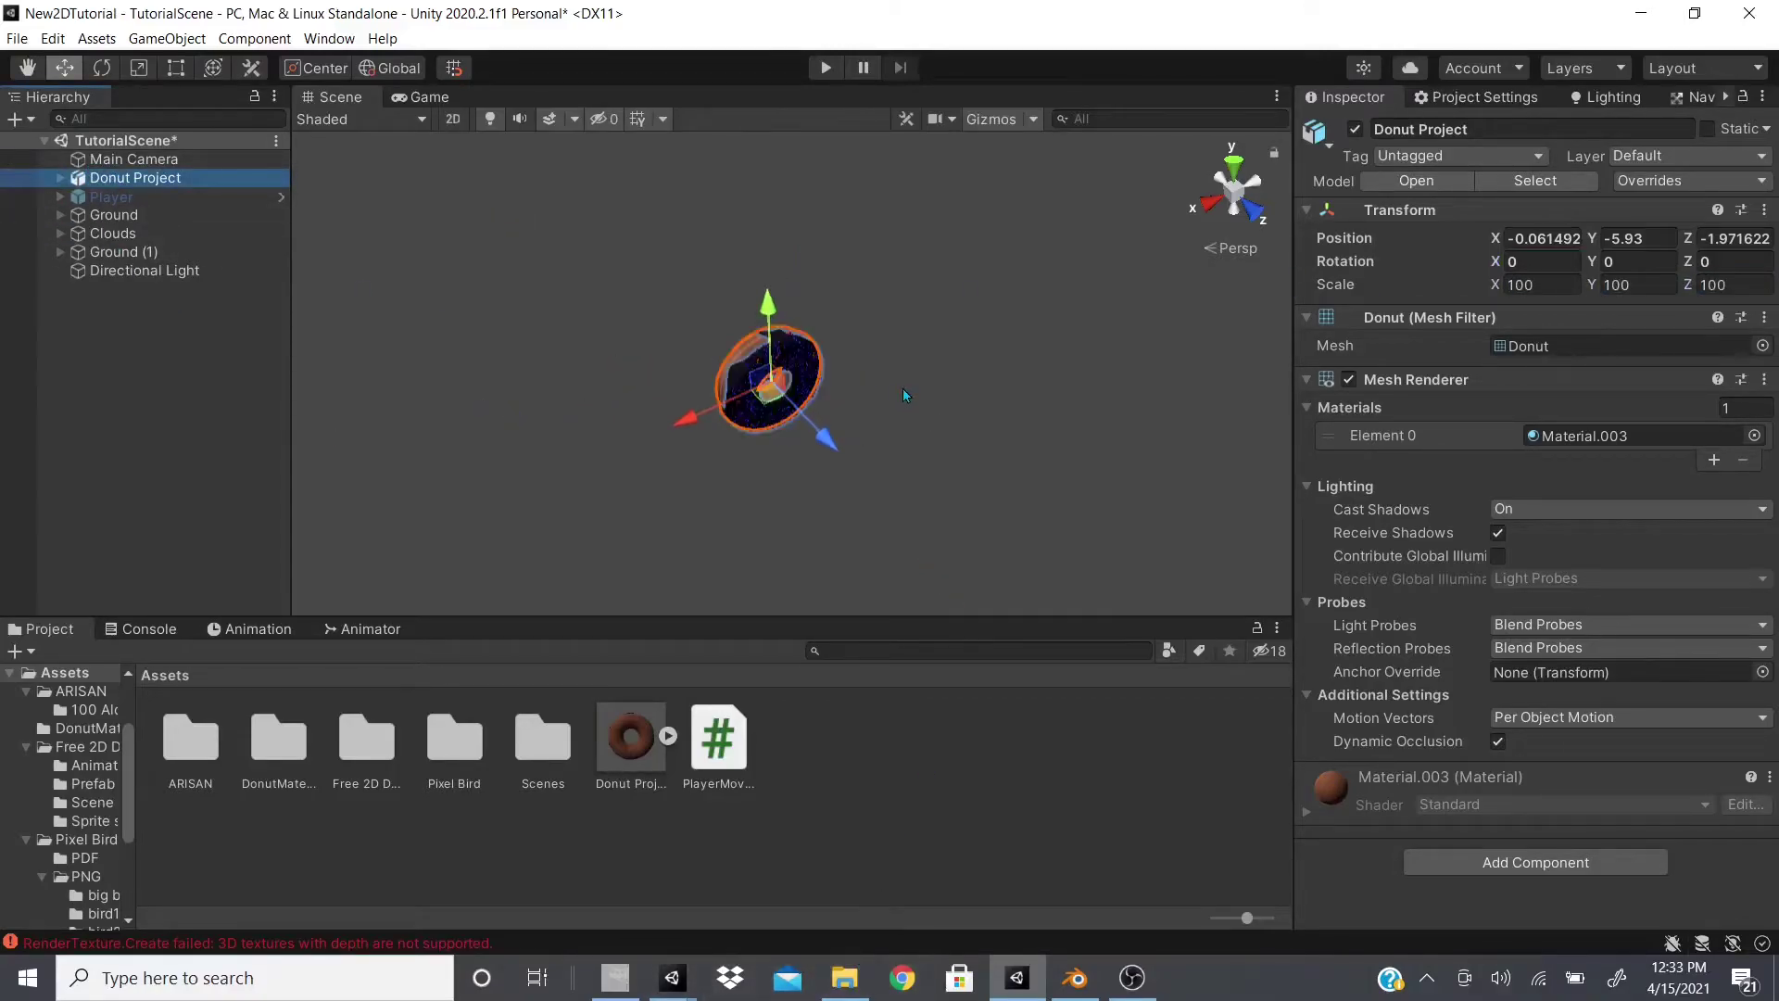
pyautogui.press('f')
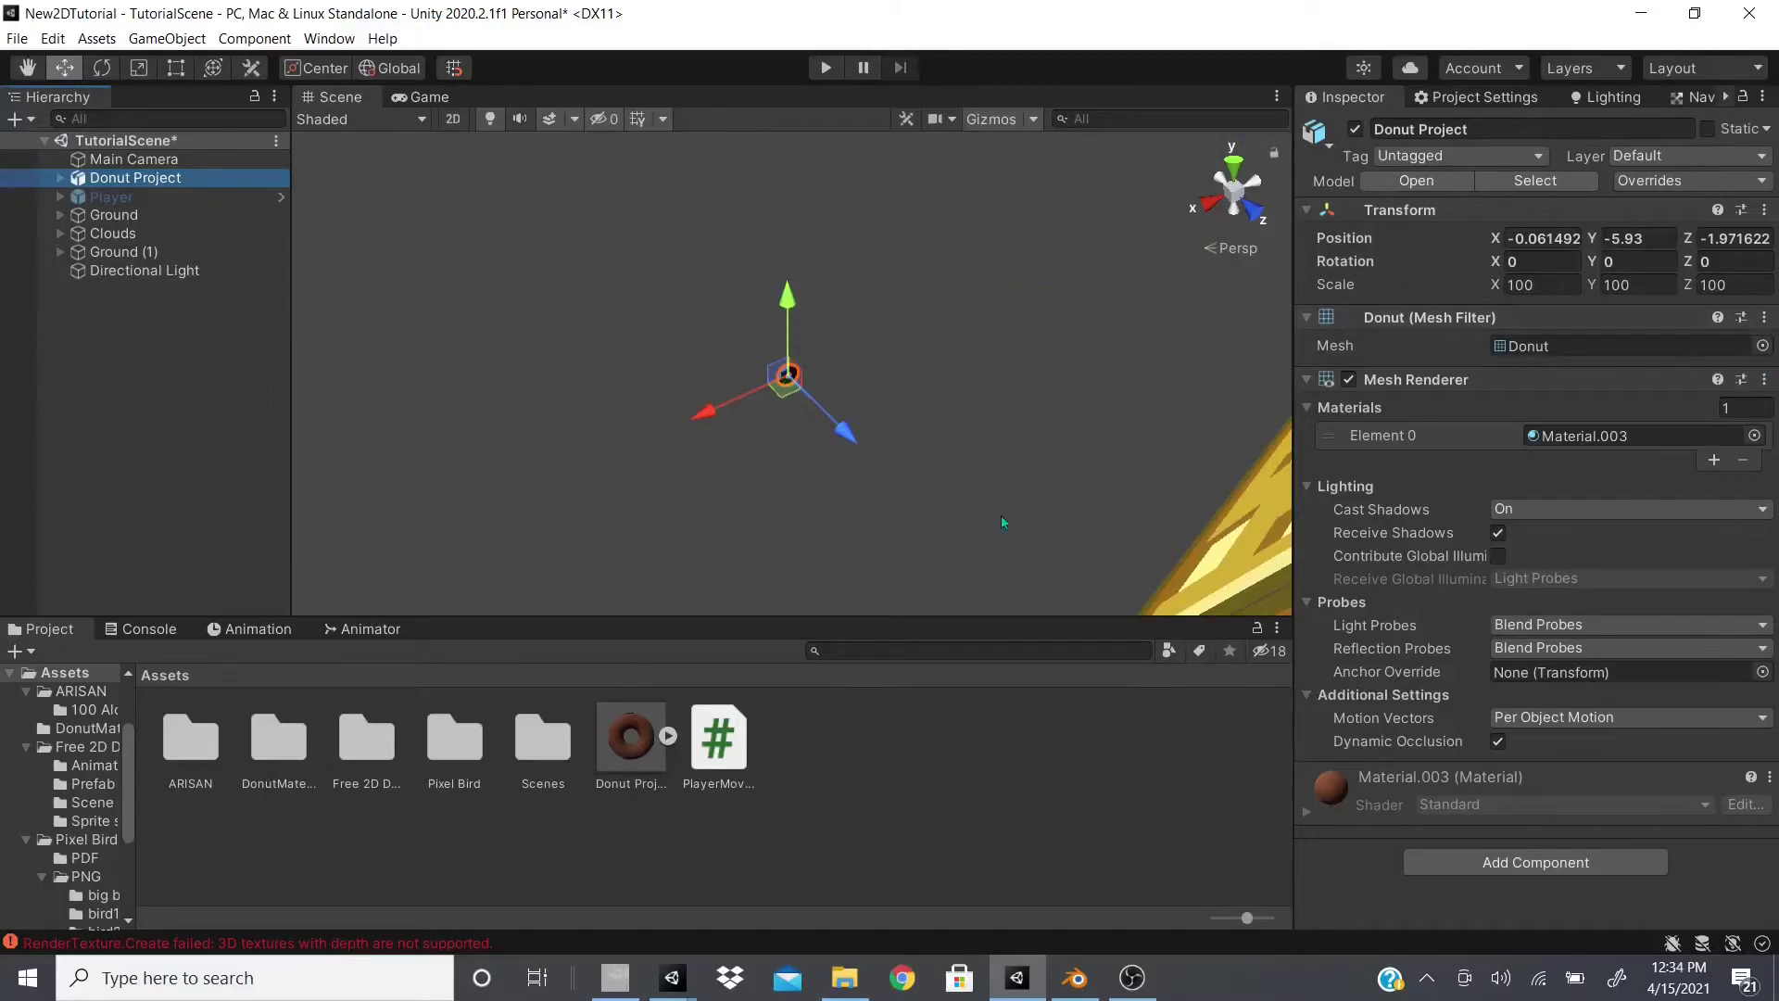
pyautogui.click(638, 742)
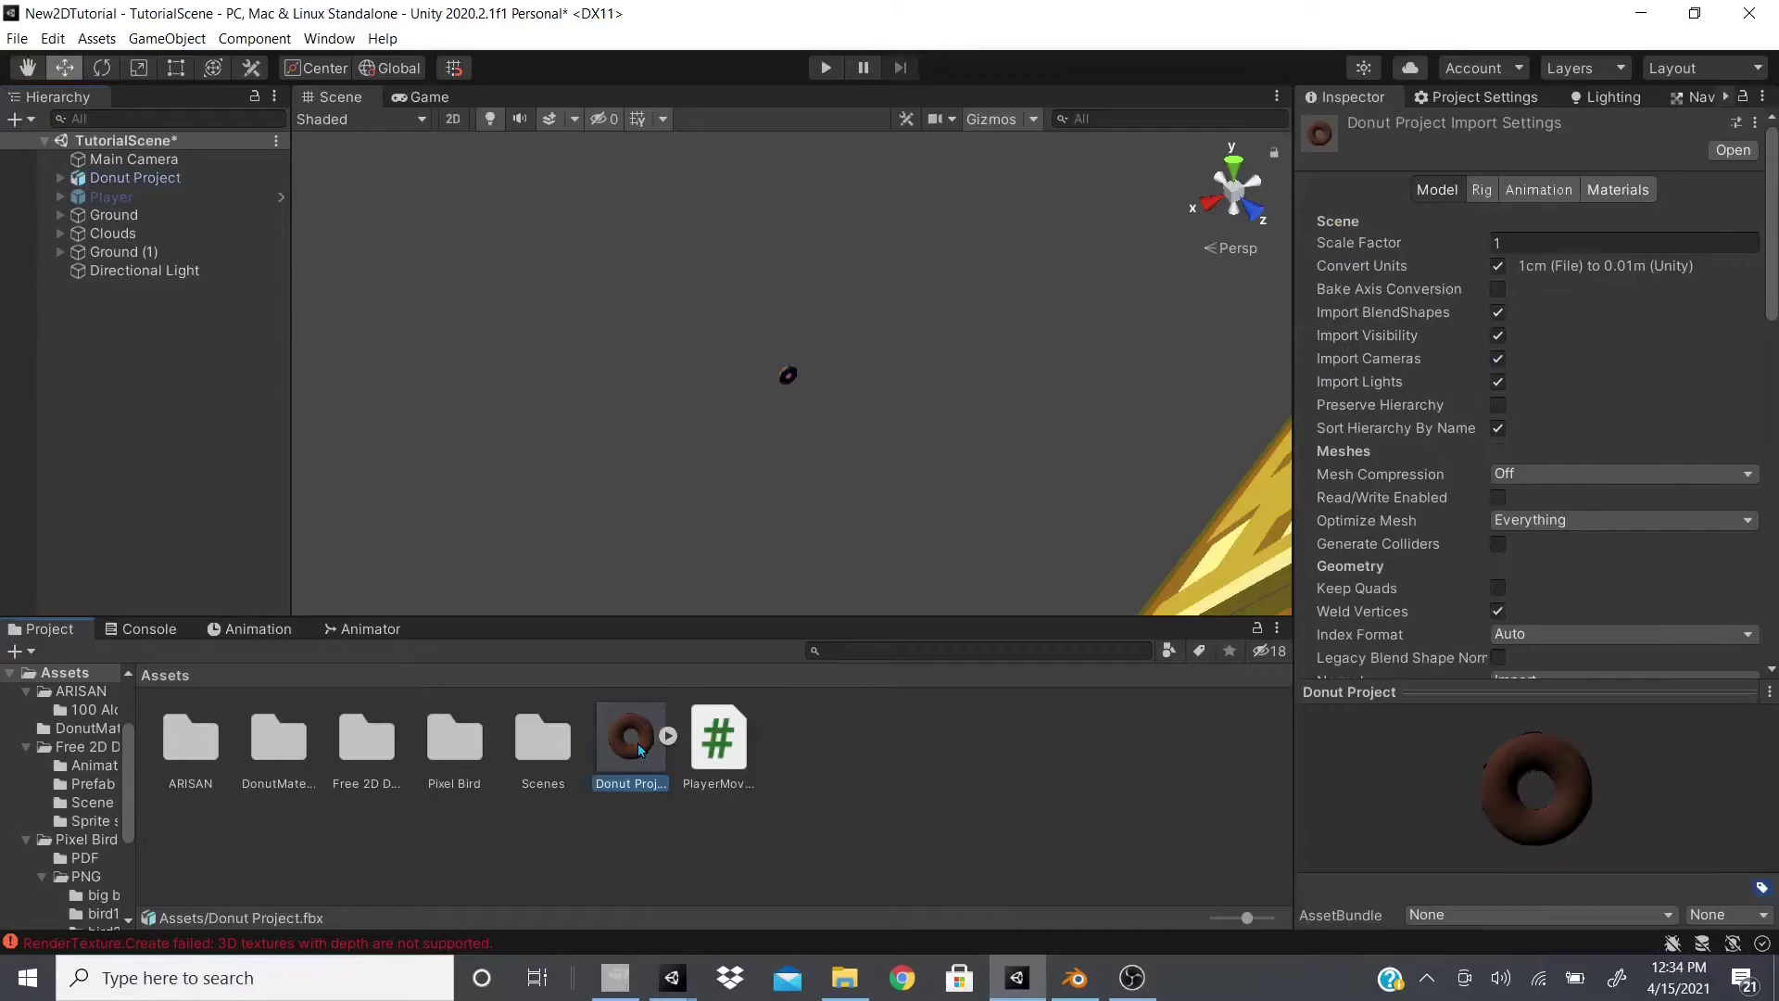
# Delete Donut Project from the Hierarchy and bring Blender back to the front.
pyautogui.click(1075, 977)
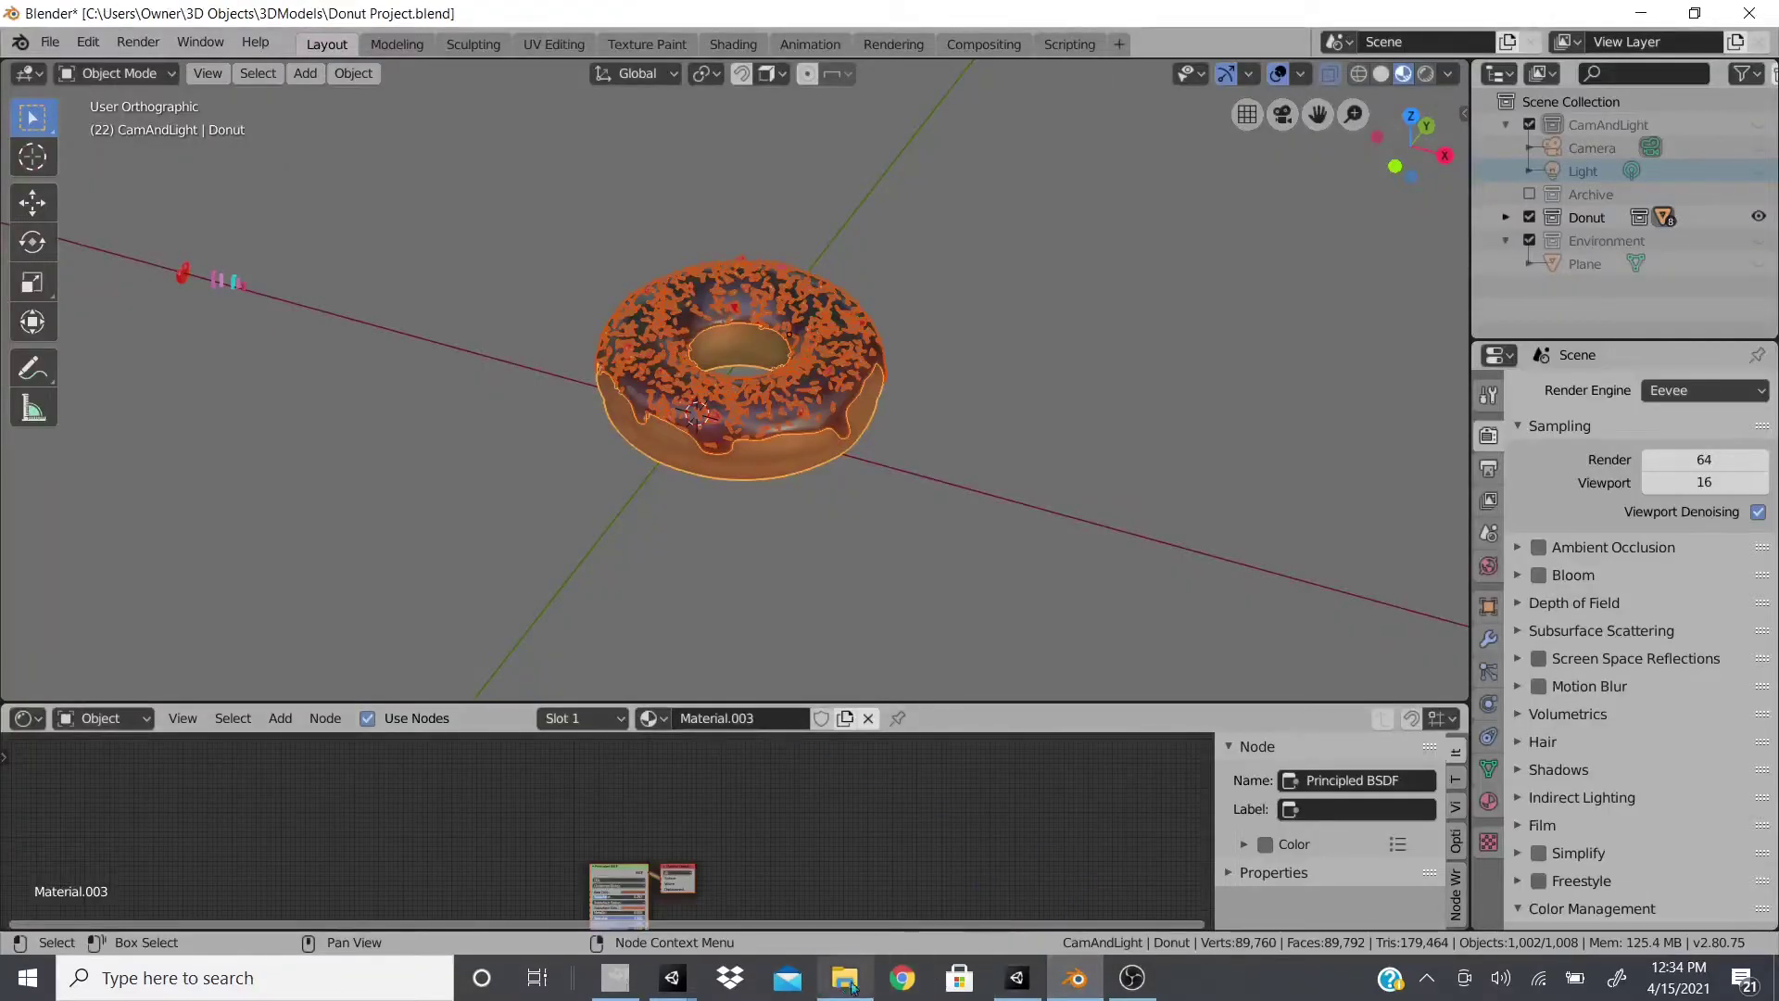
pyautogui.click(45, 41)
pyautogui.hotkey('alt', 'Tab')
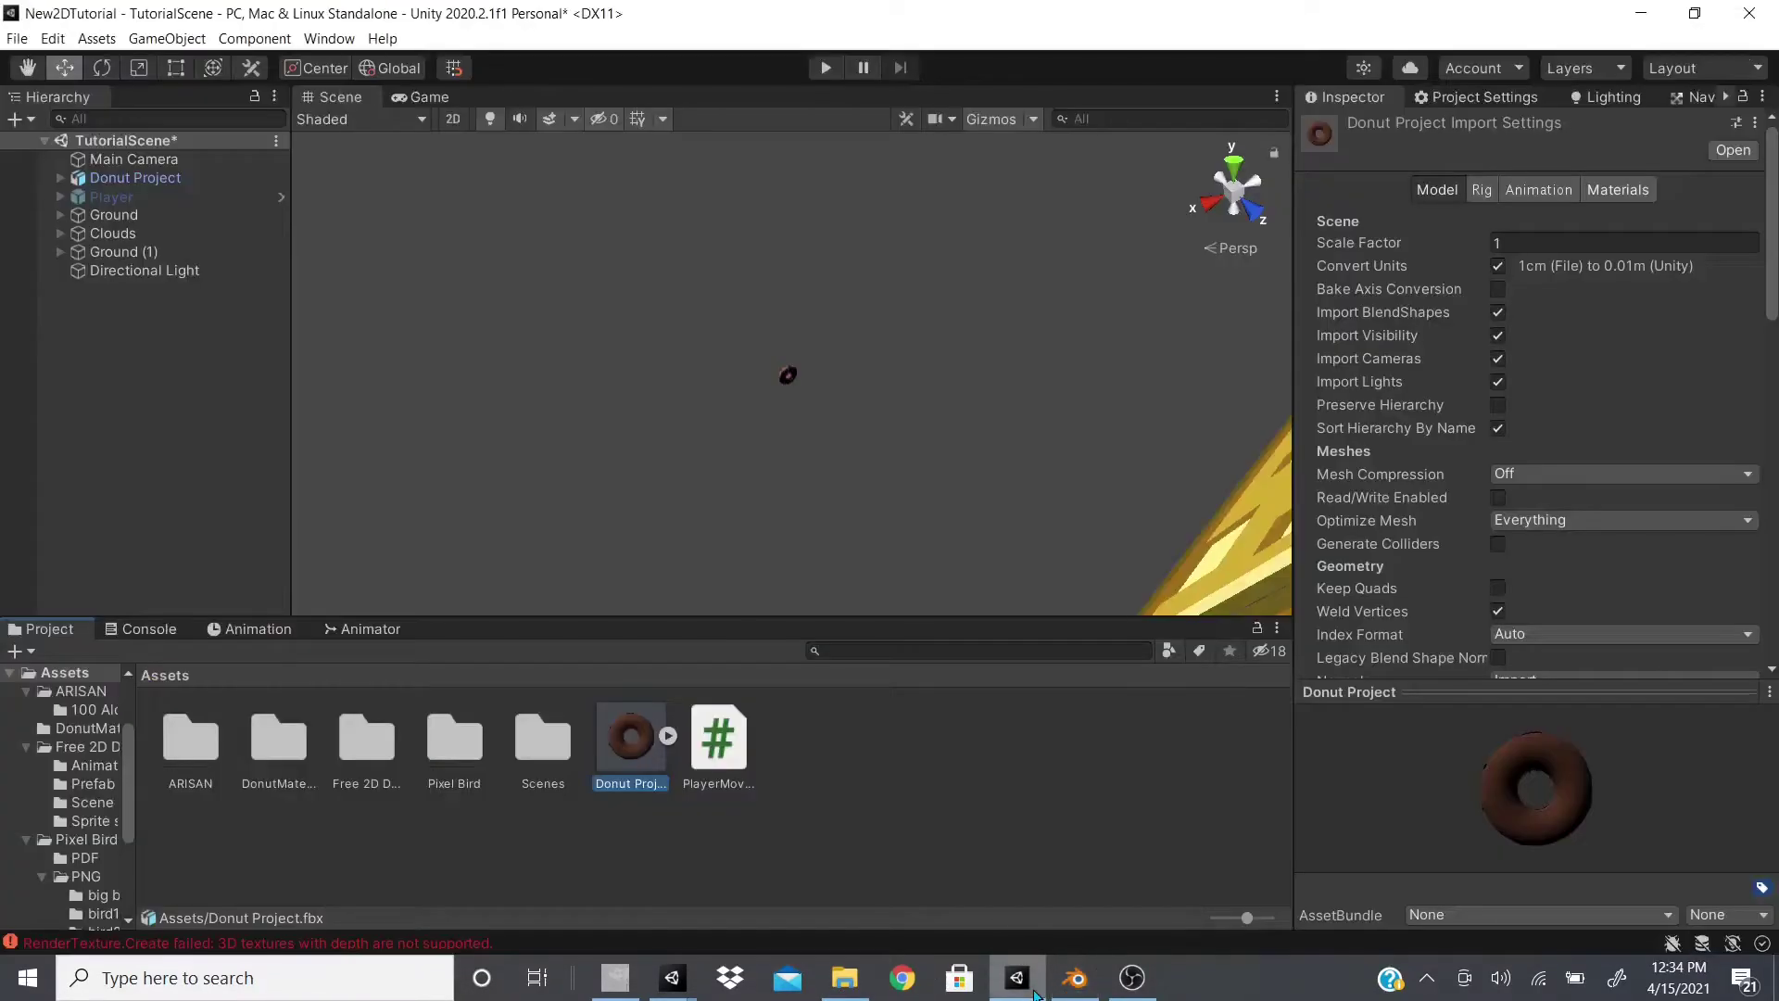
pyautogui.click(176, 176)
pyautogui.rightClick(178, 176)
pyautogui.click(213, 324)
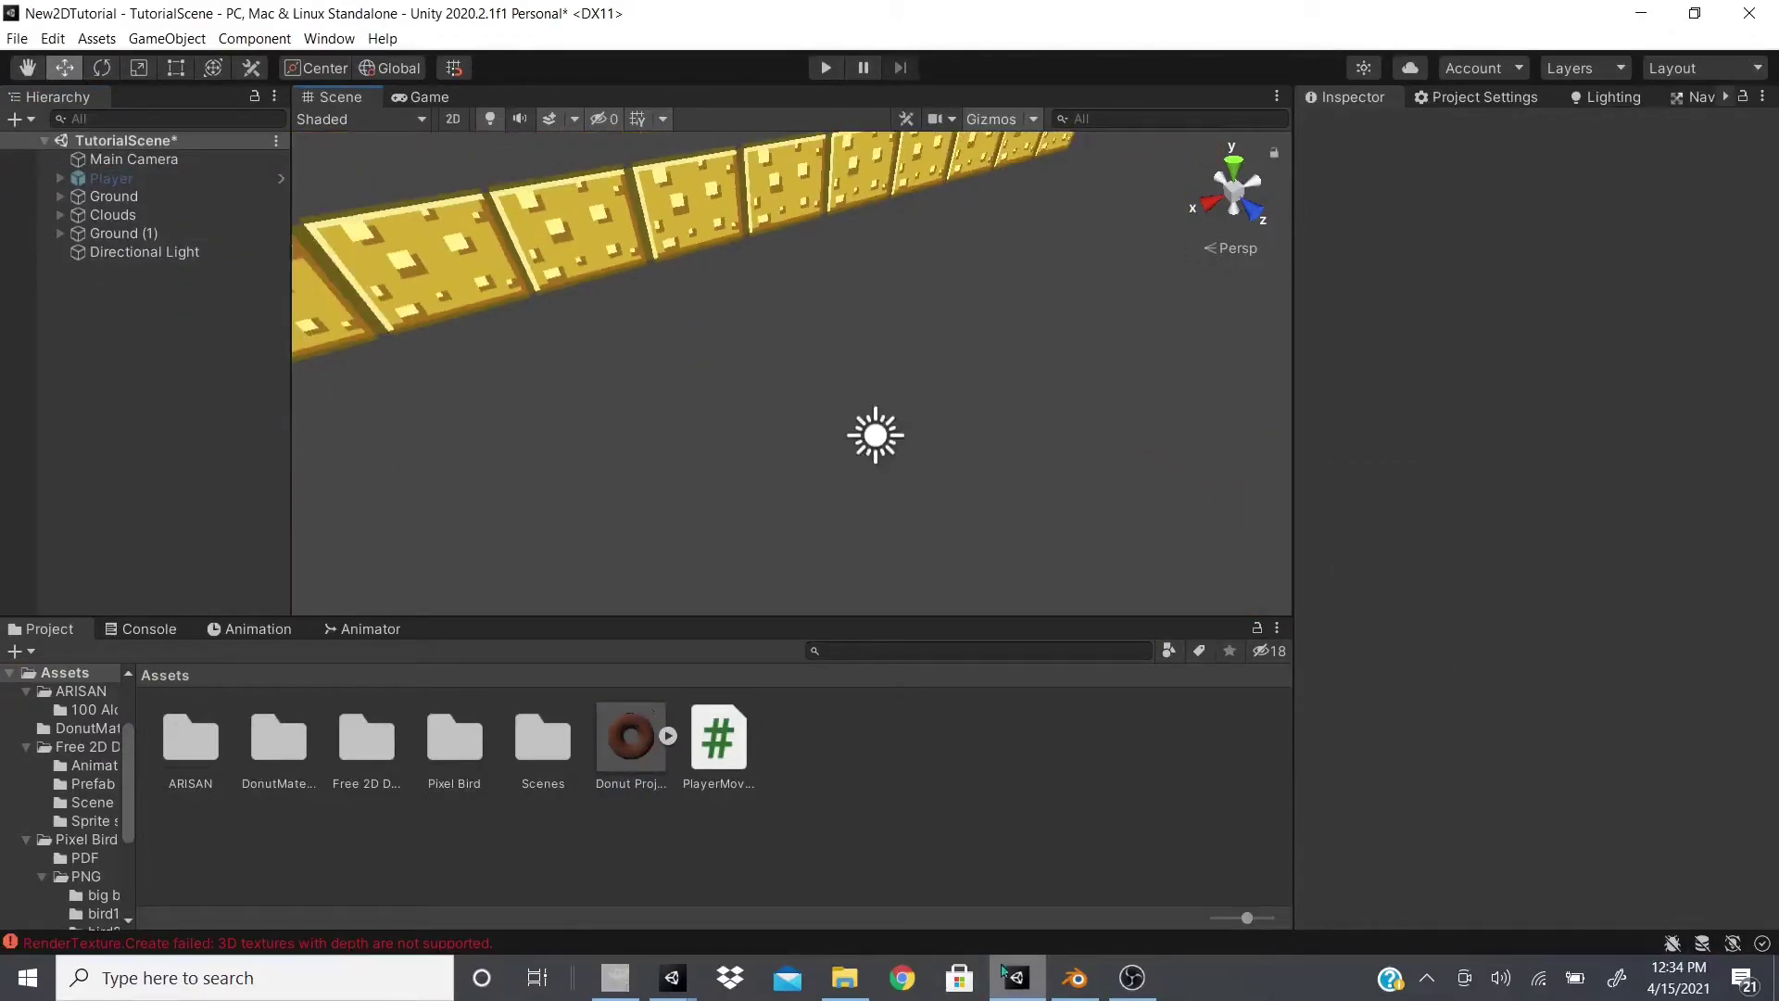
pyautogui.click(1075, 978)
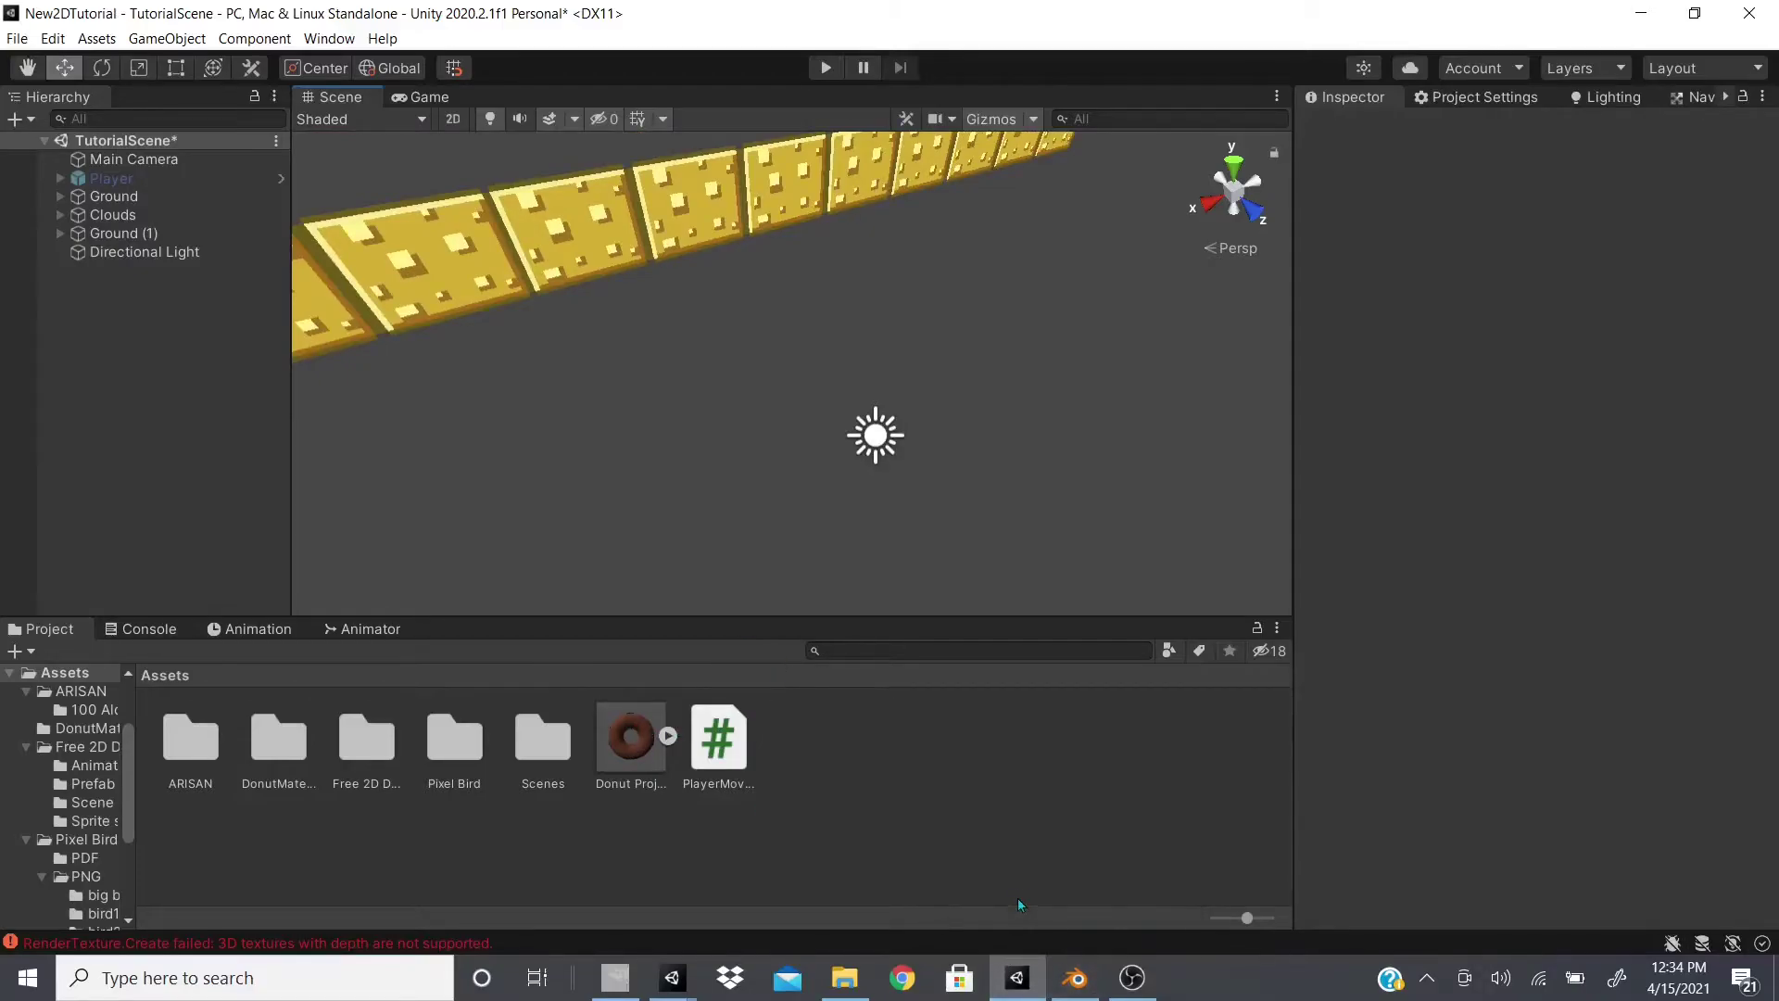
# Re-export over Donut Project.fbx with Apply Transform ticked, then select the reimported asset in Unity.
pyautogui.click(50, 42)
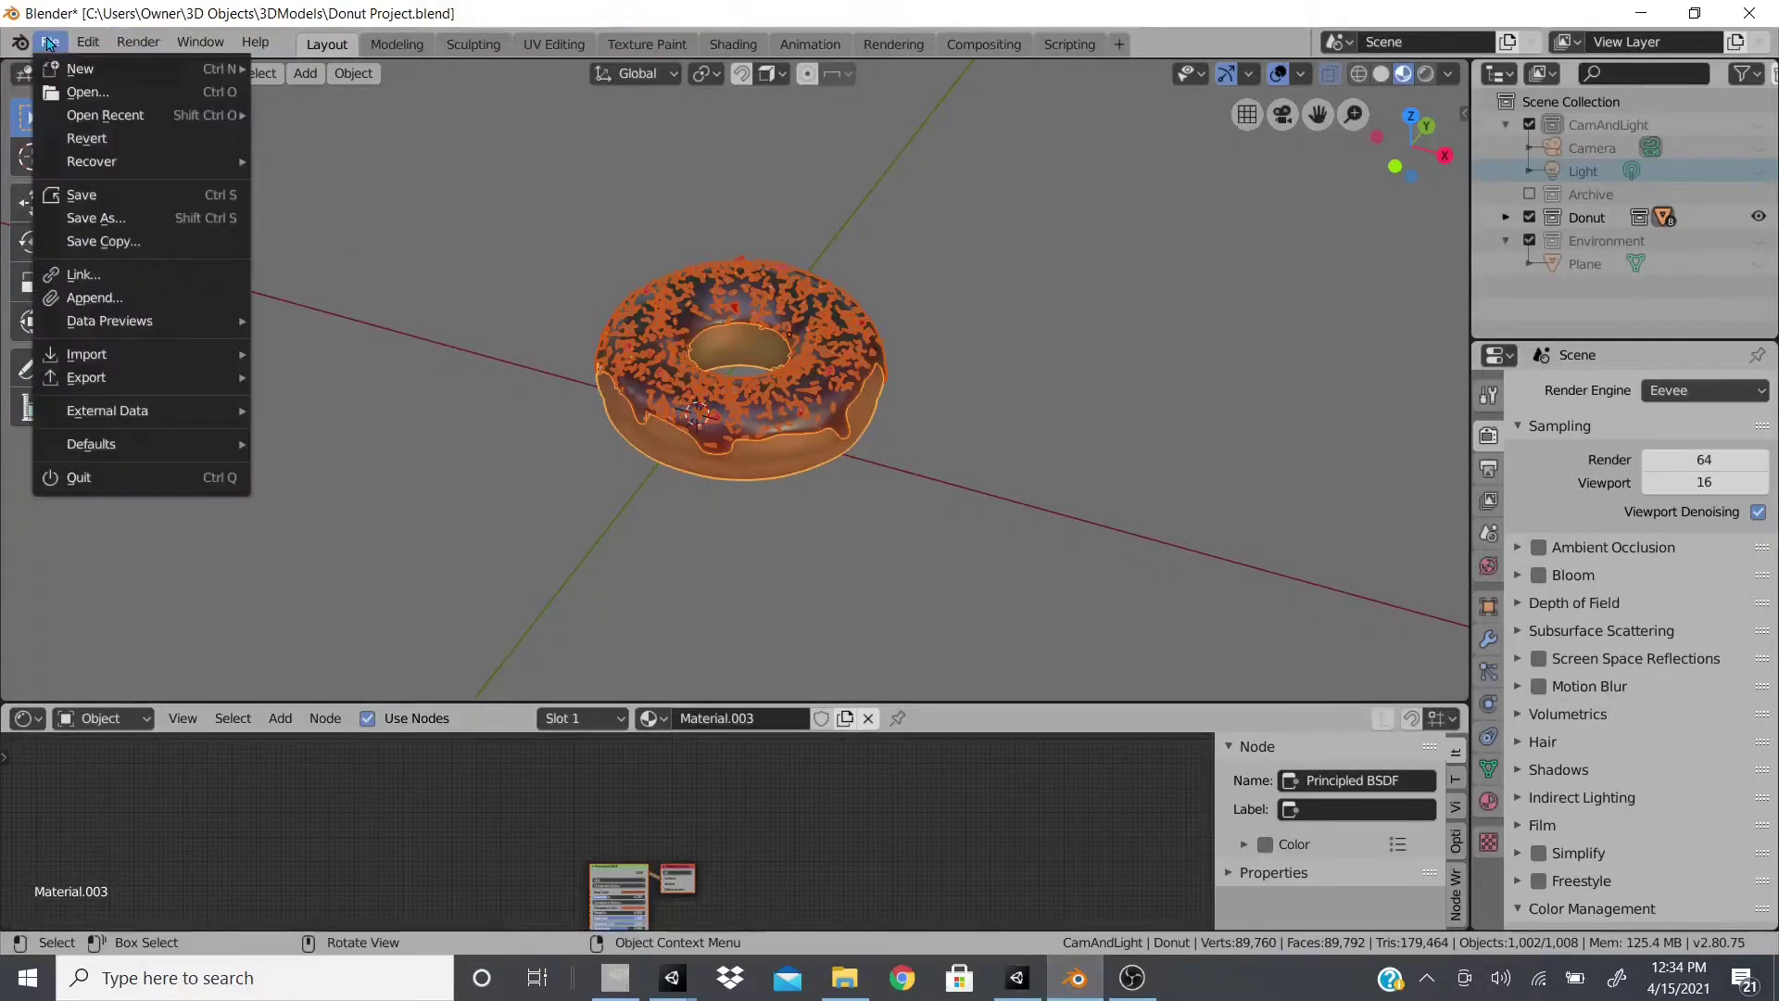
pyautogui.moveTo(139, 377)
pyautogui.click(358, 423)
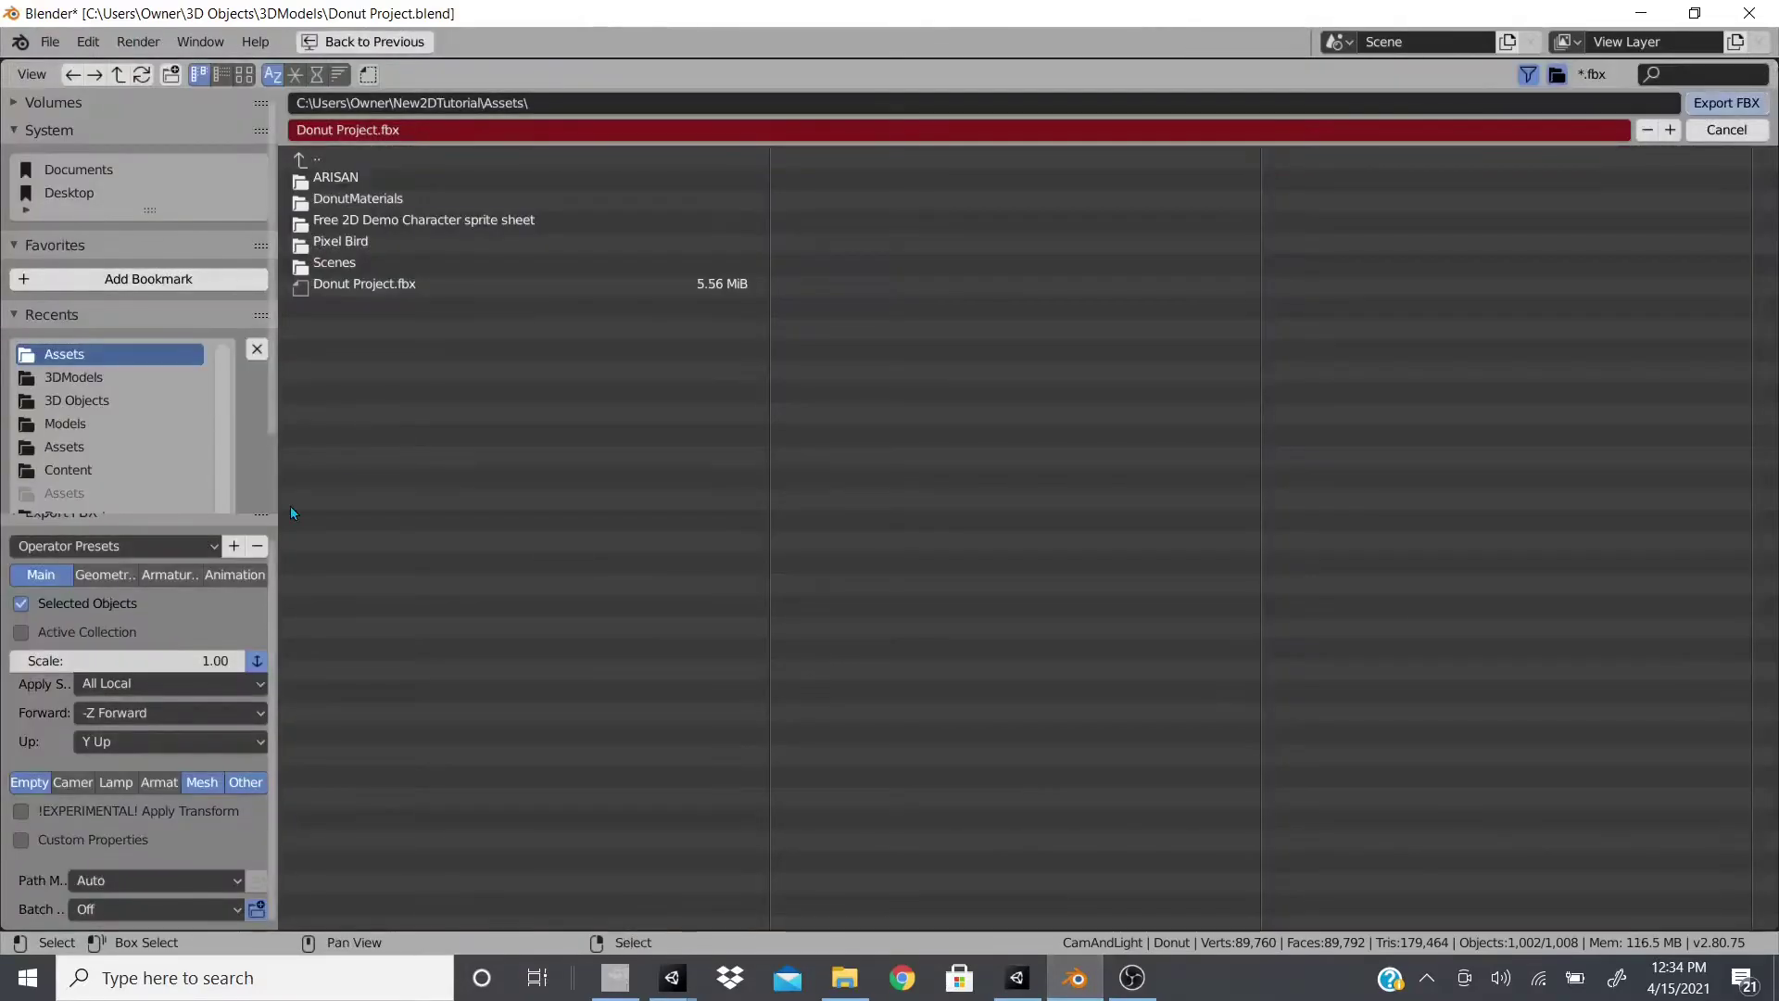
pyautogui.click(22, 811)
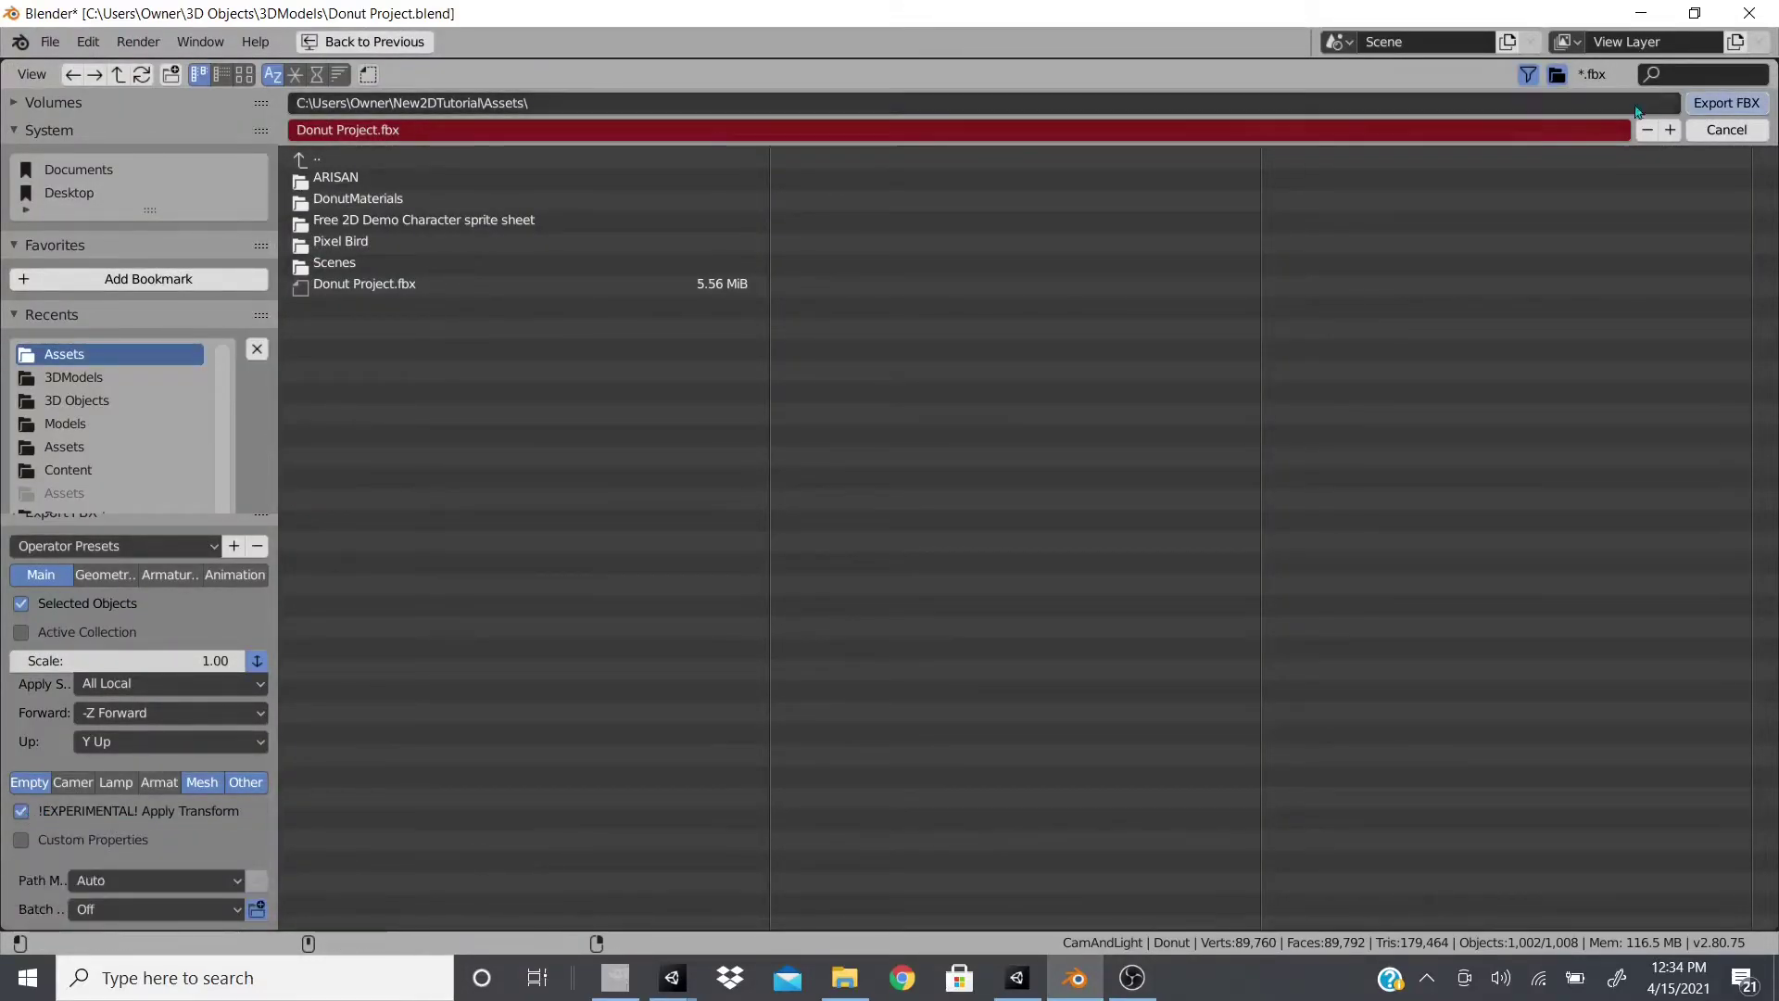
pyautogui.click(403, 286)
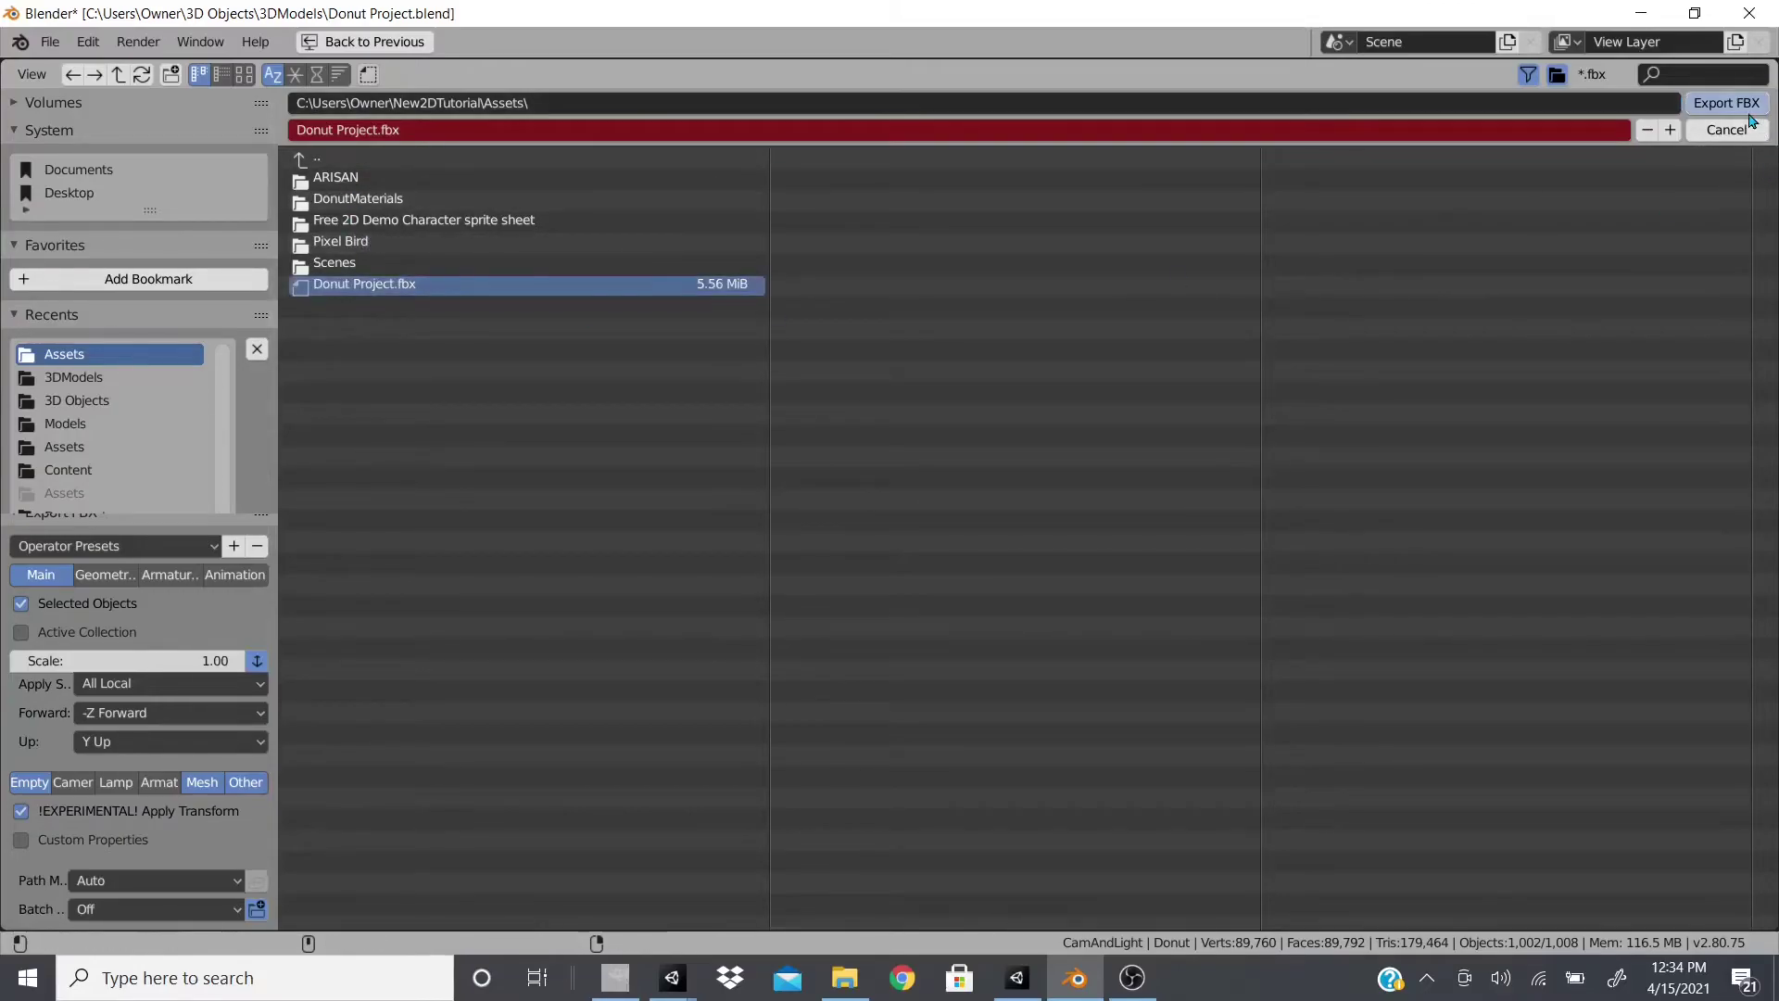
pyautogui.click(1726, 103)
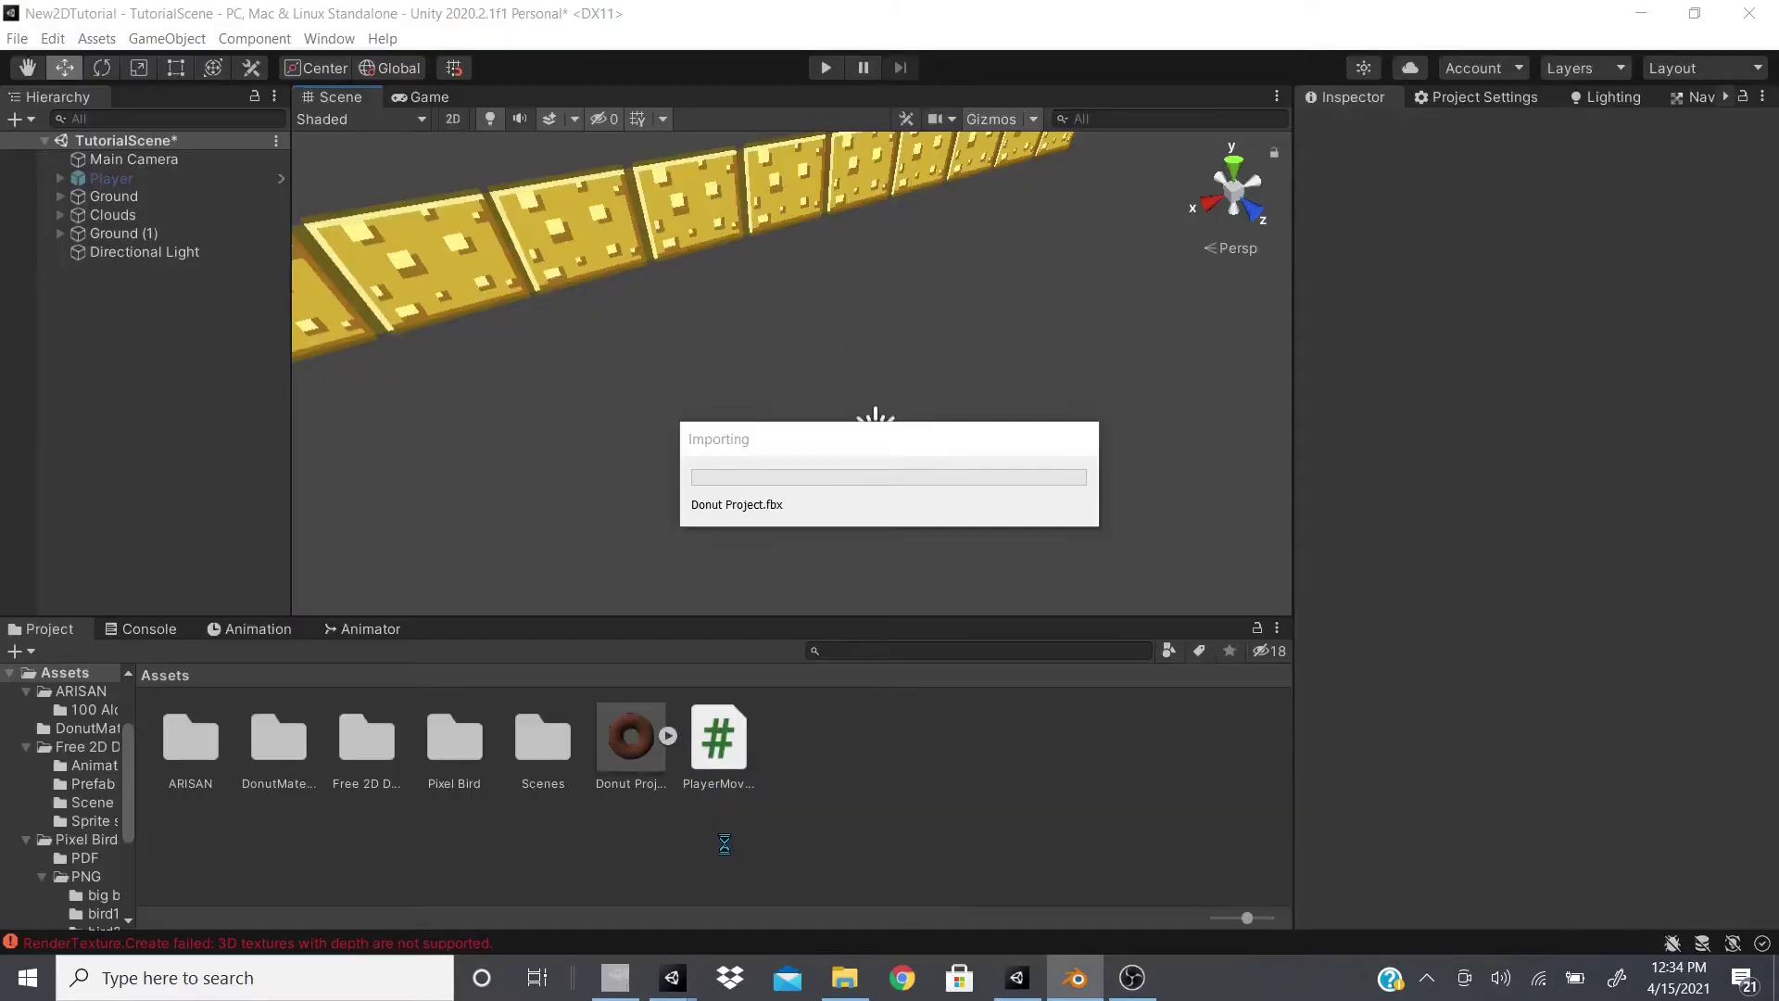
pyautogui.click(638, 752)
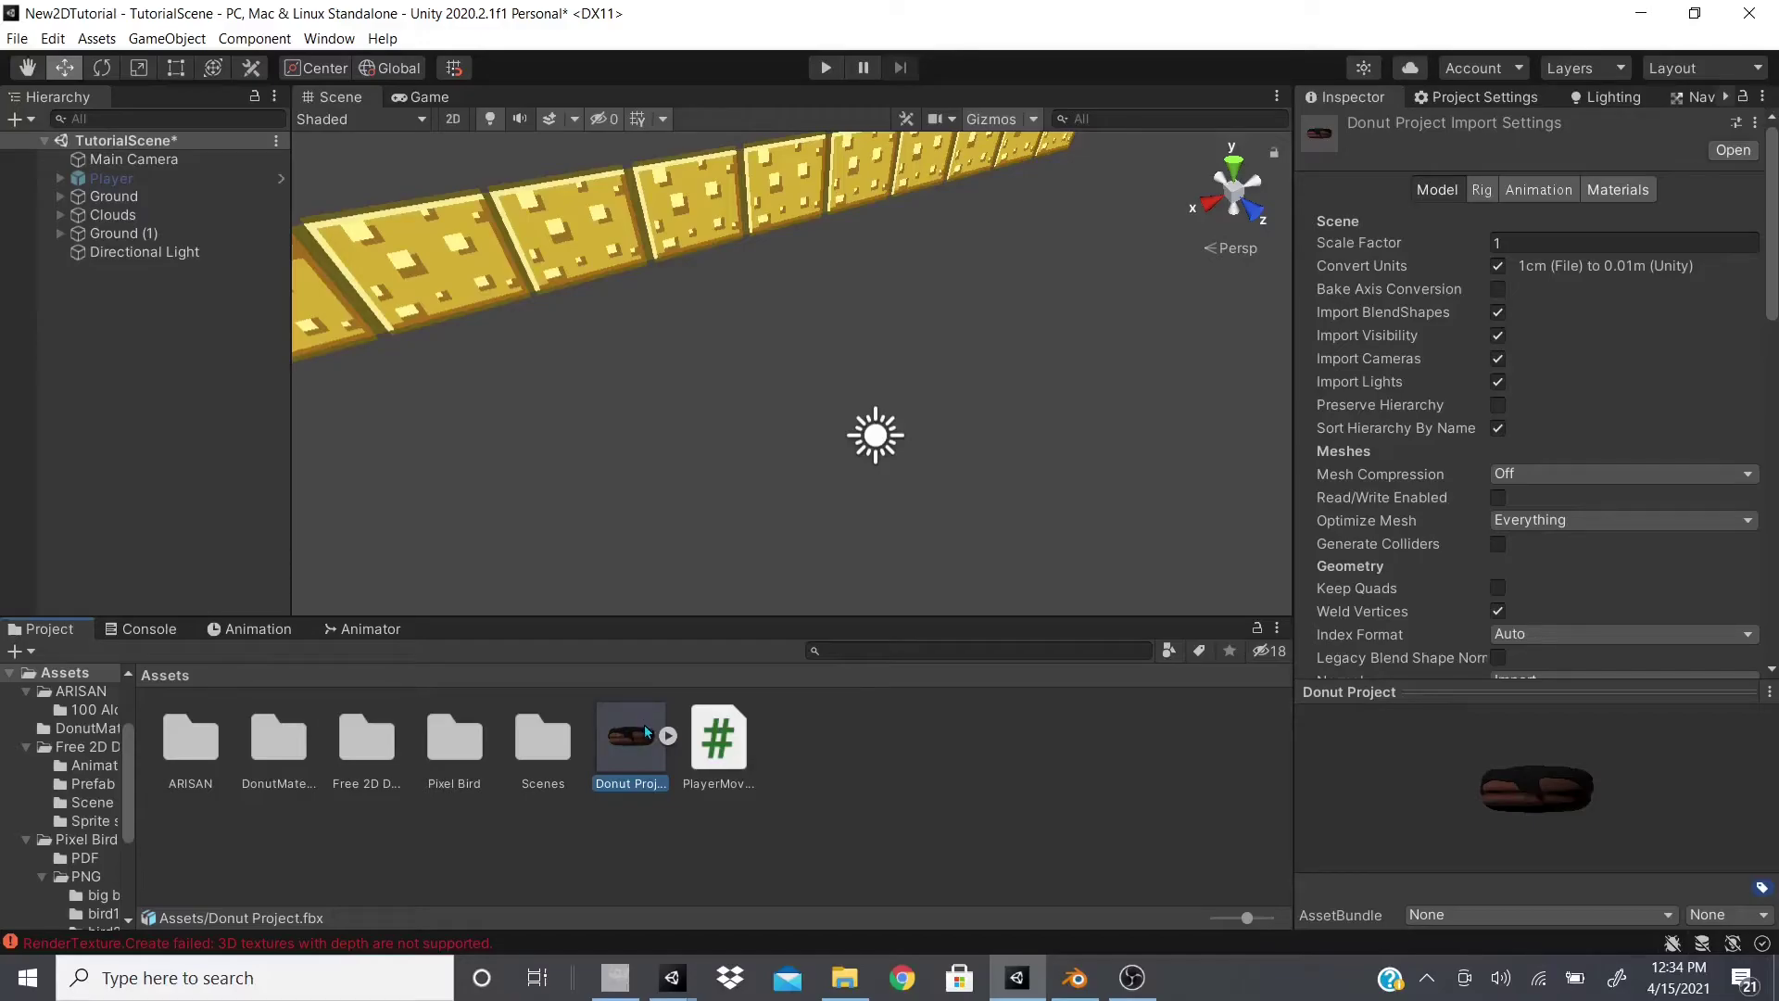
# Drop the Donut Project model into the scene, raise it to Y -5.15, Z 3.41, and frame it.
pyautogui.moveTo(643, 725); pyautogui.dragTo(758, 482)
pyautogui.moveTo(757, 412); pyautogui.dragTo(680, 331)
pyautogui.doubleClick(162, 178)
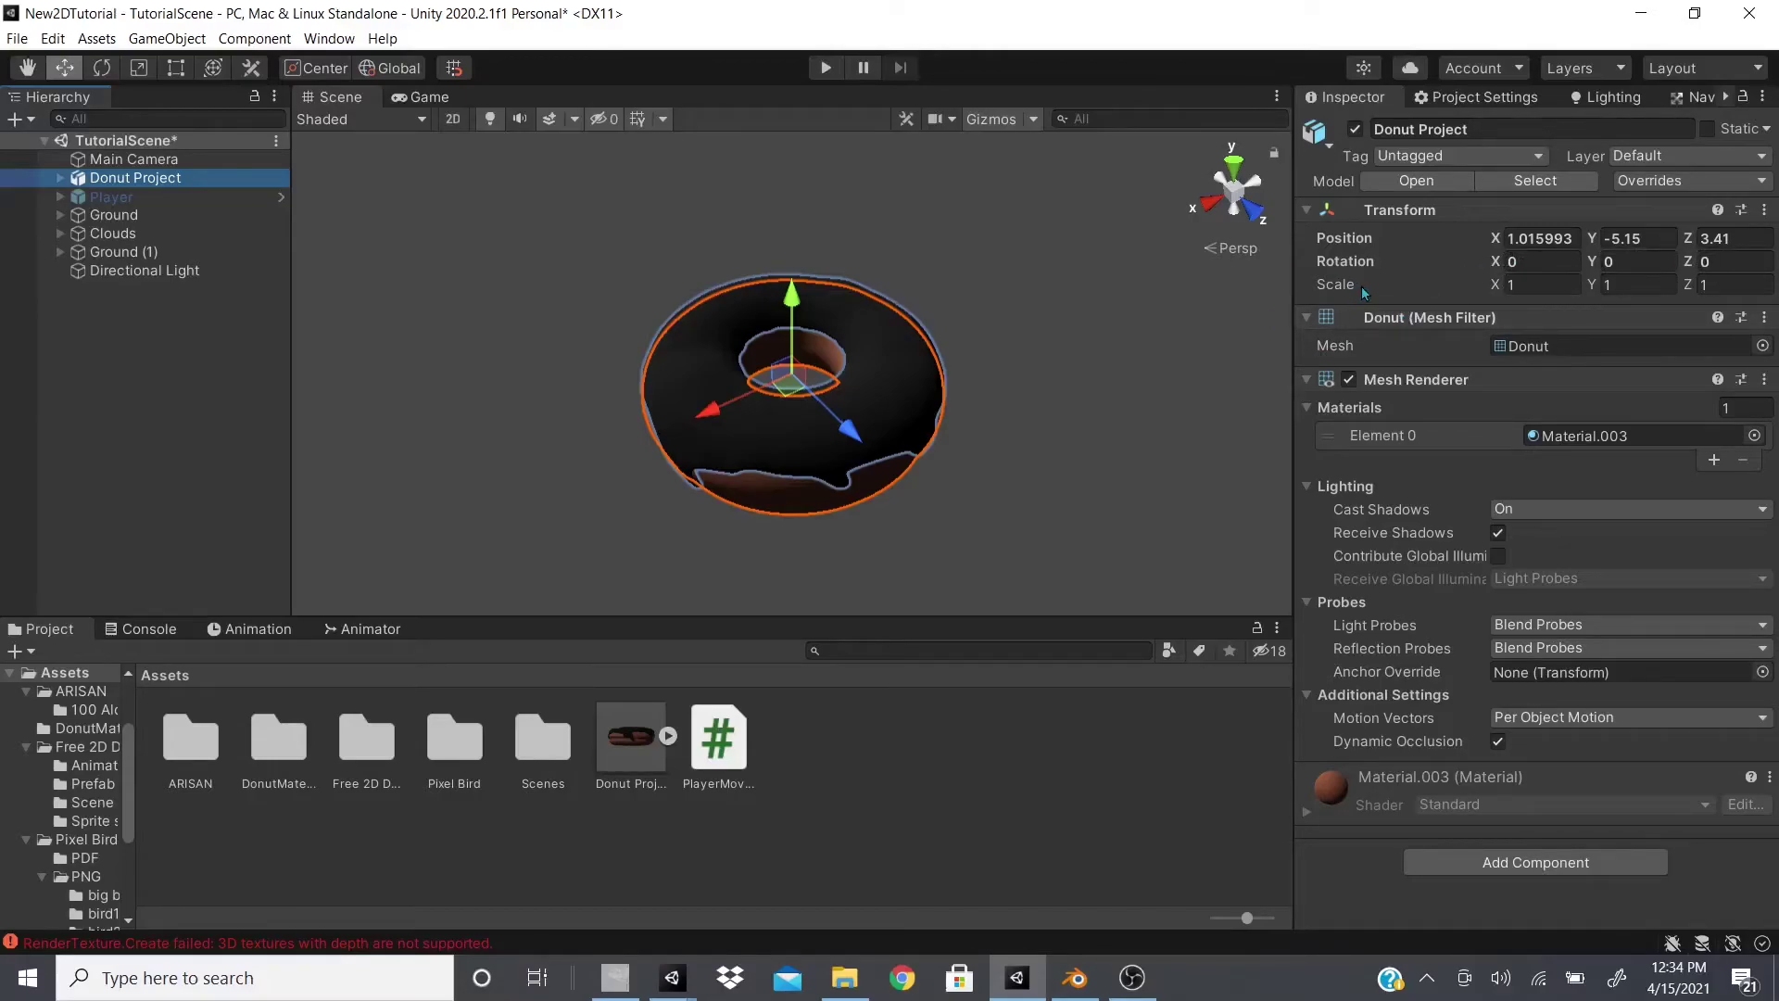
# Expand Donut Project and Icing.001, then move 18 selected HeartShape icing pieces upward.
pyautogui.click(61, 177)
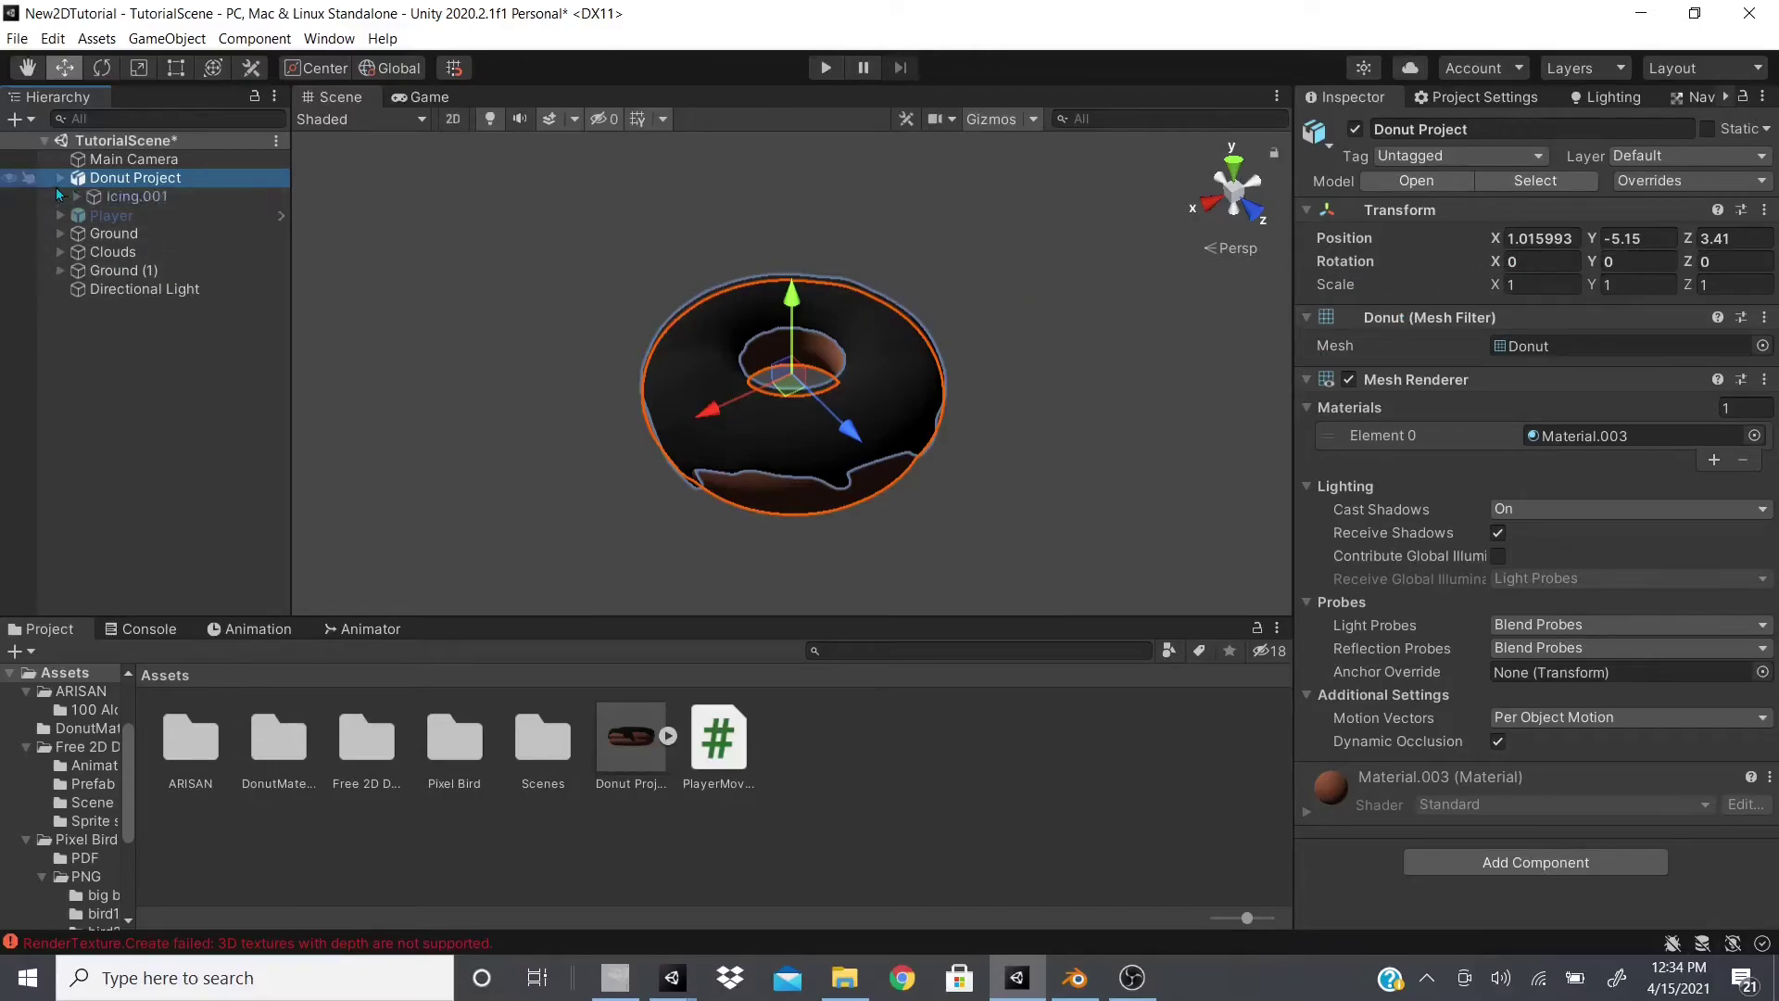
pyautogui.click(78, 196)
pyautogui.click(167, 233)
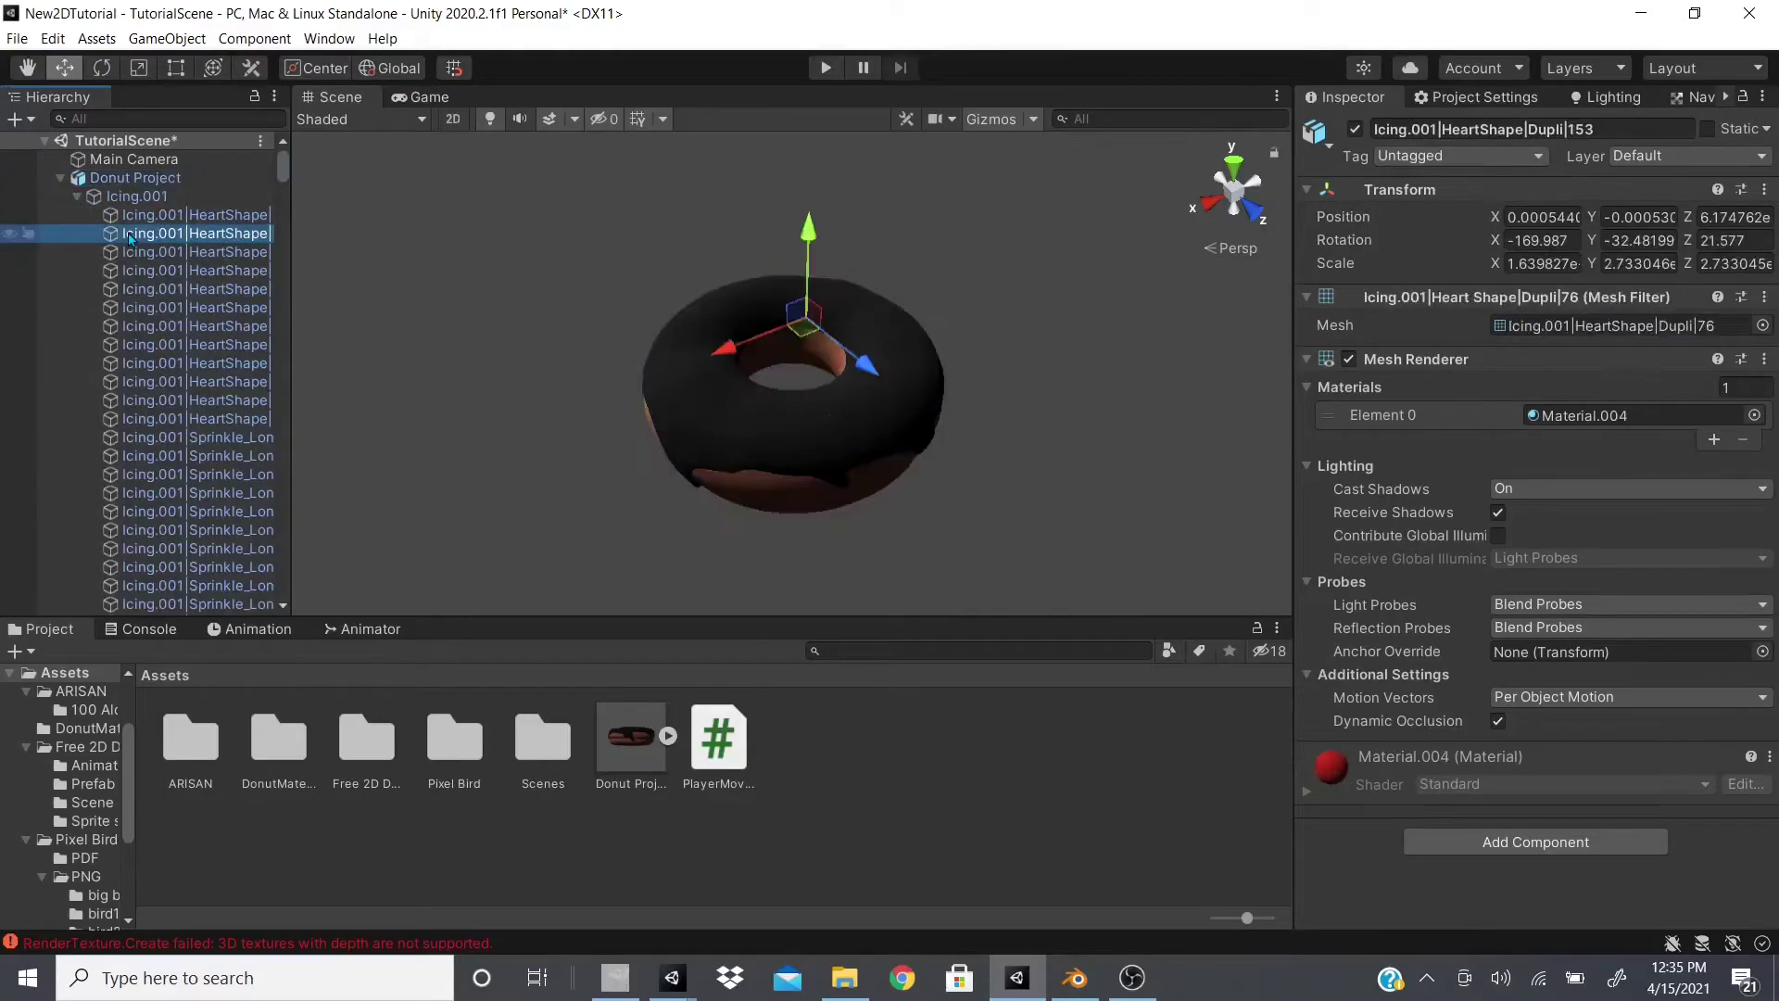
pyautogui.keyDown('shift'); pyautogui.click(245, 549); pyautogui.keyUp('shift')
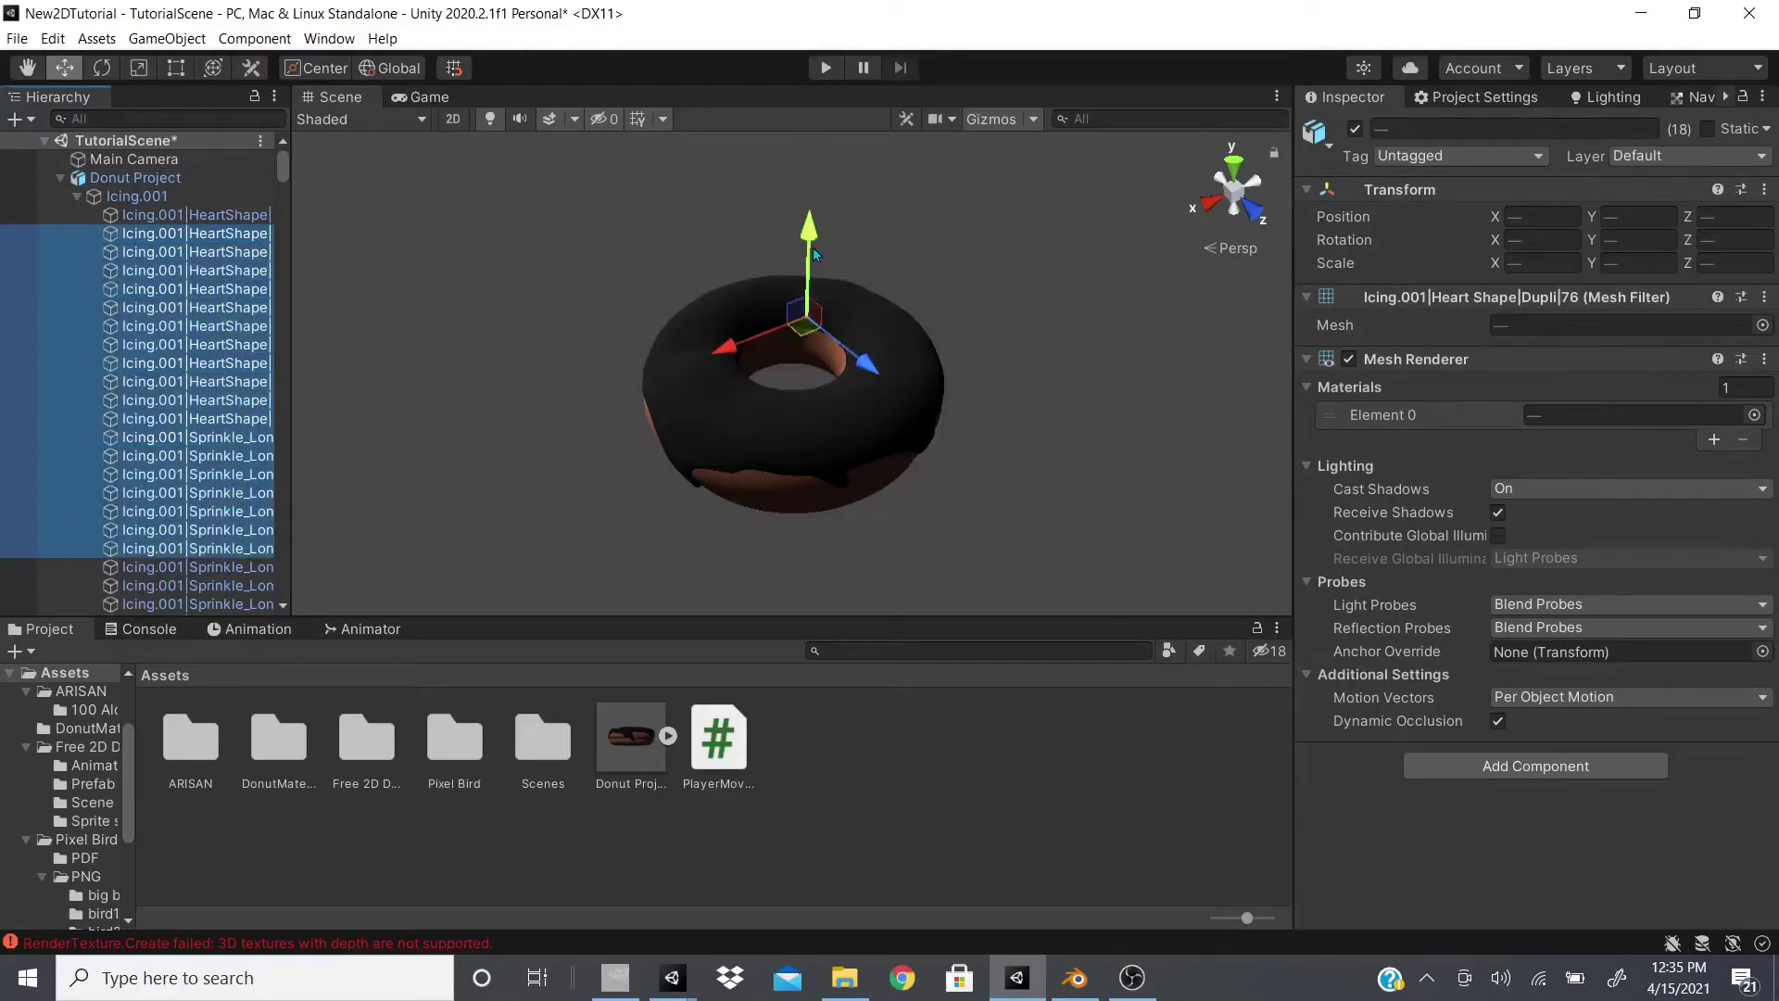
pyautogui.moveTo(810, 233); pyautogui.dragTo(839, 135)
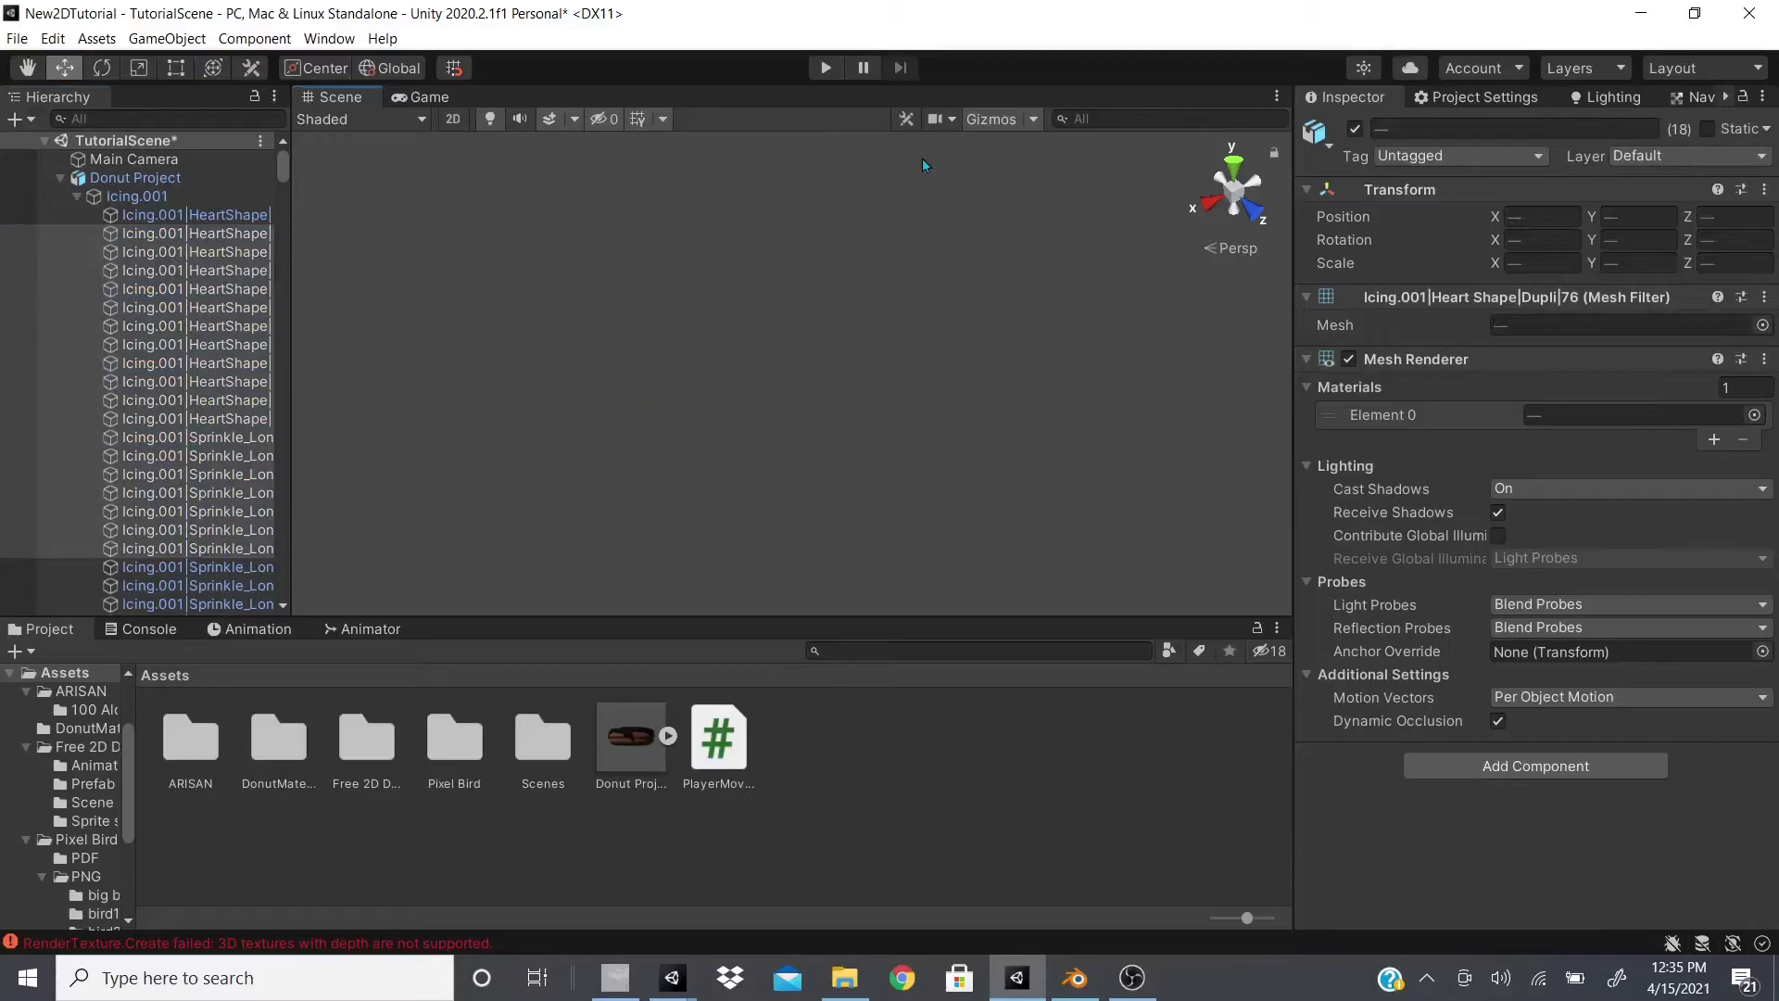
# Select the Donut Project object and set its scale to 10, framing it in view.
pyautogui.click(185, 288)
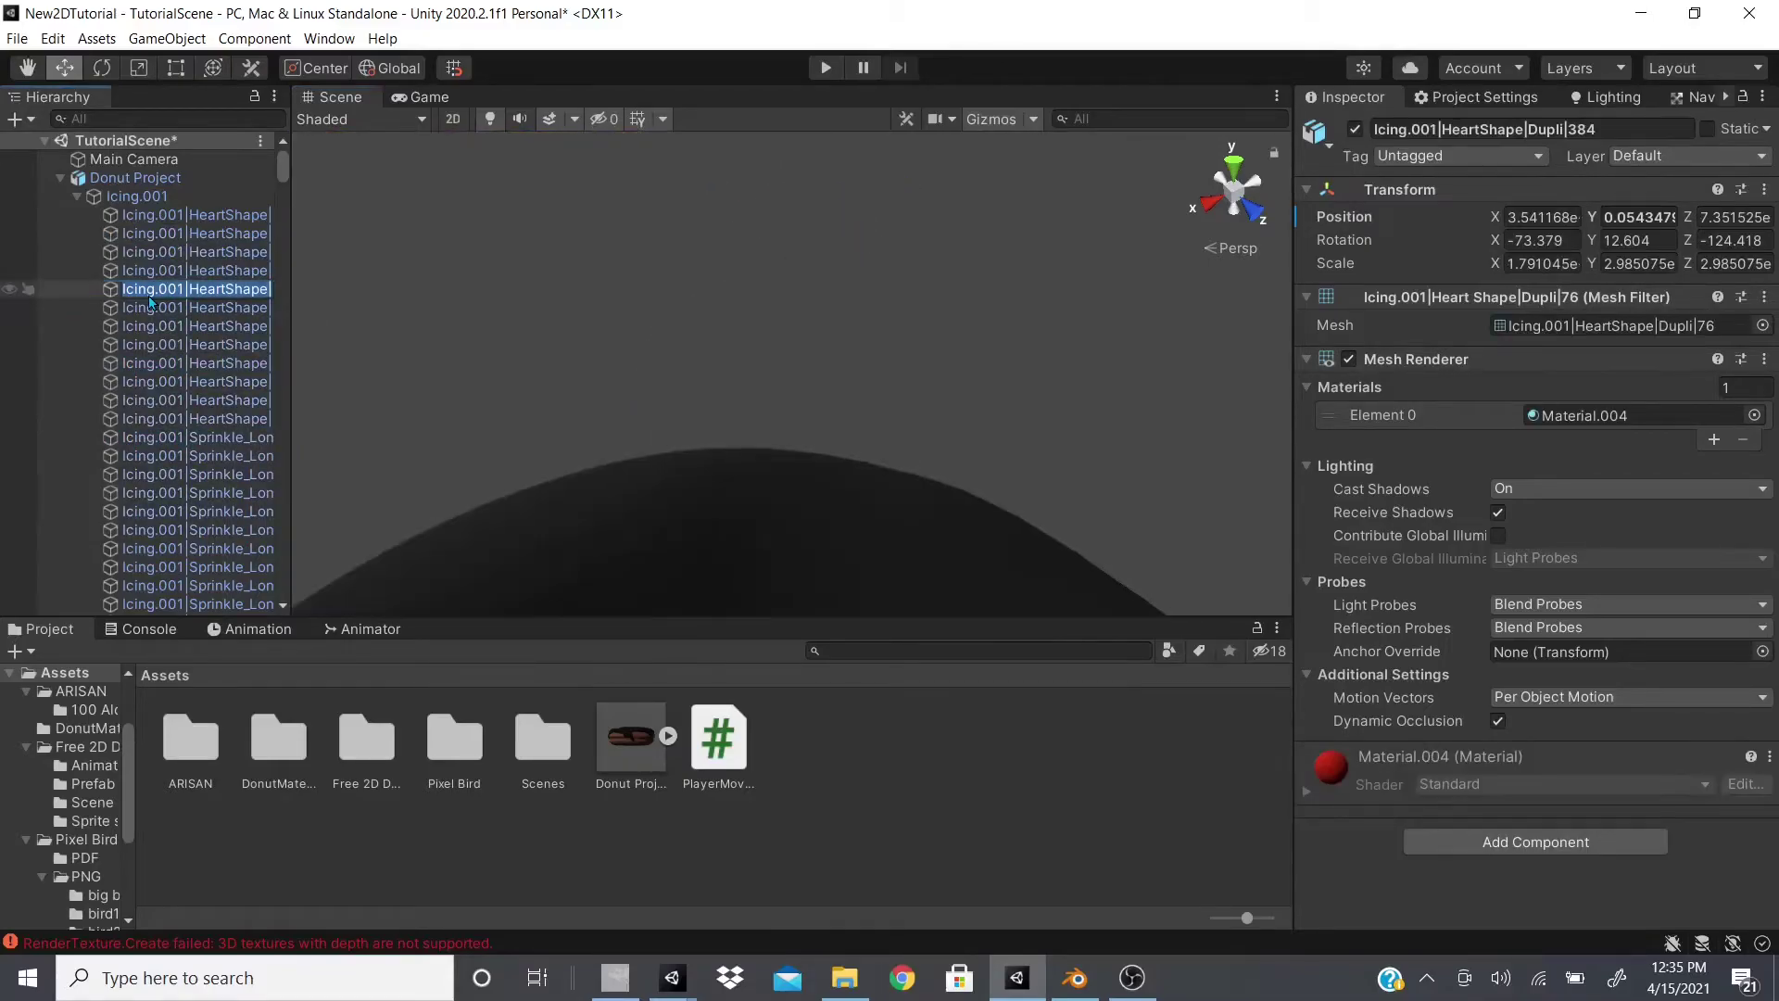
pyautogui.click(137, 195)
pyautogui.click(136, 177)
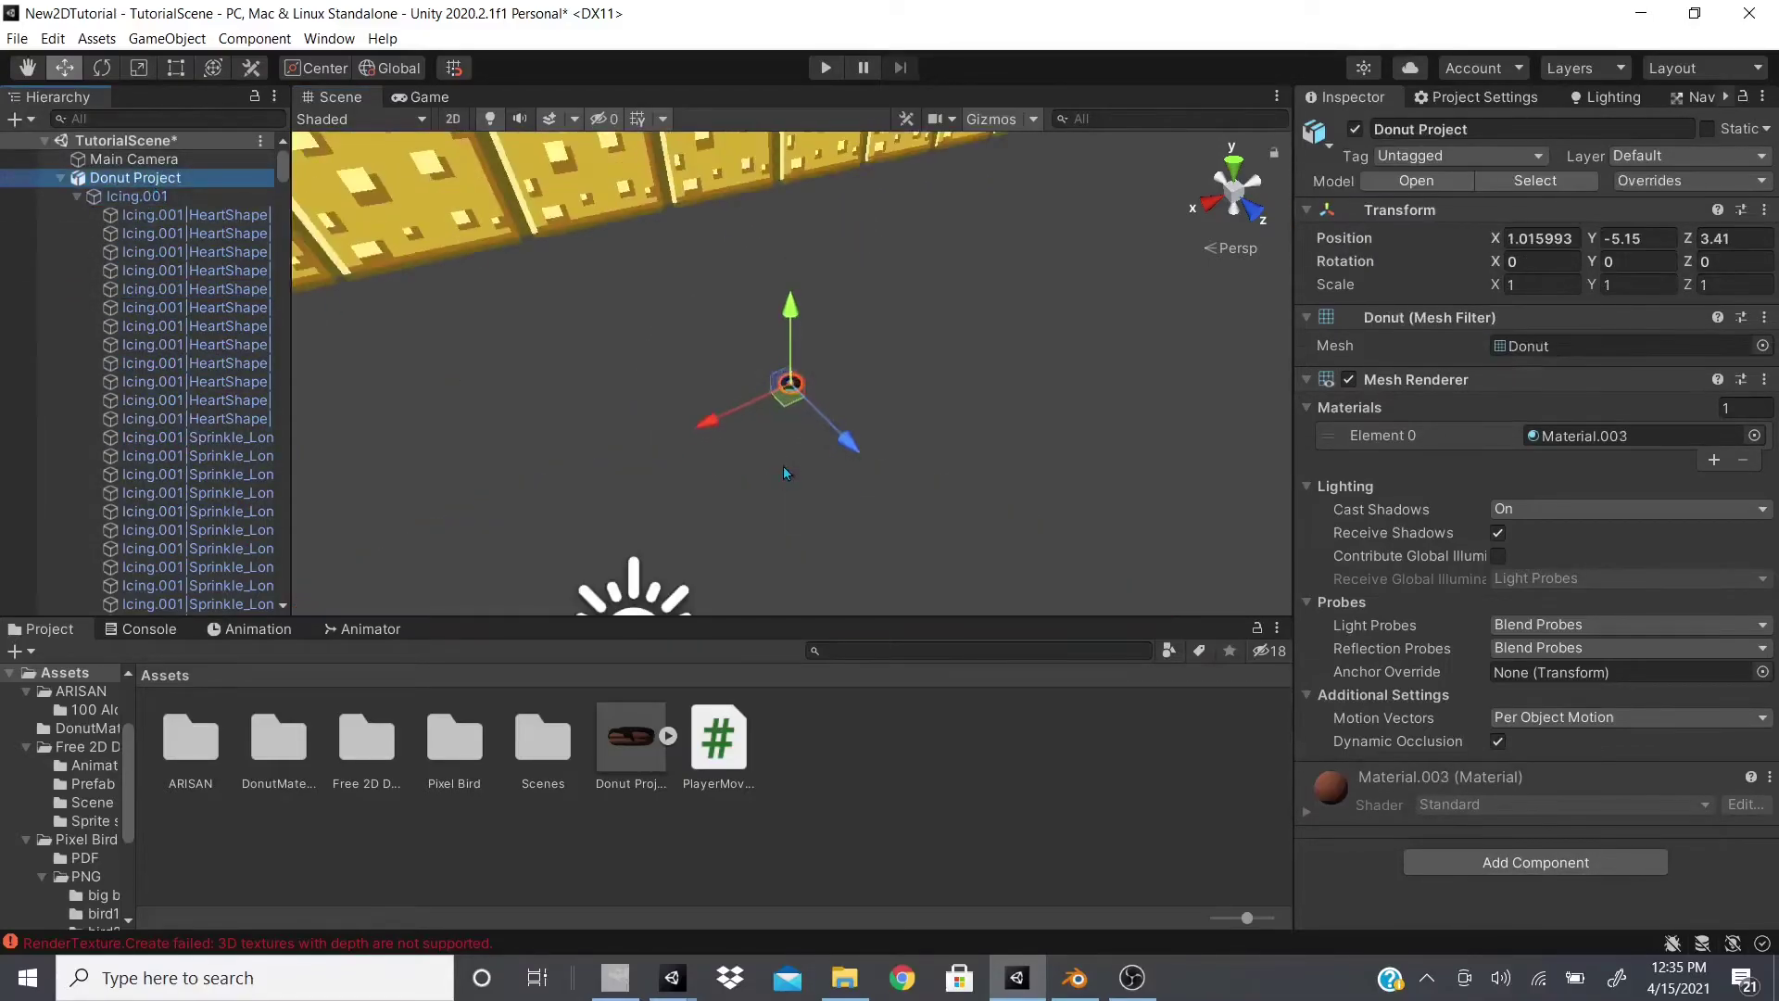
pyautogui.press('f')
pyautogui.click(1538, 284)
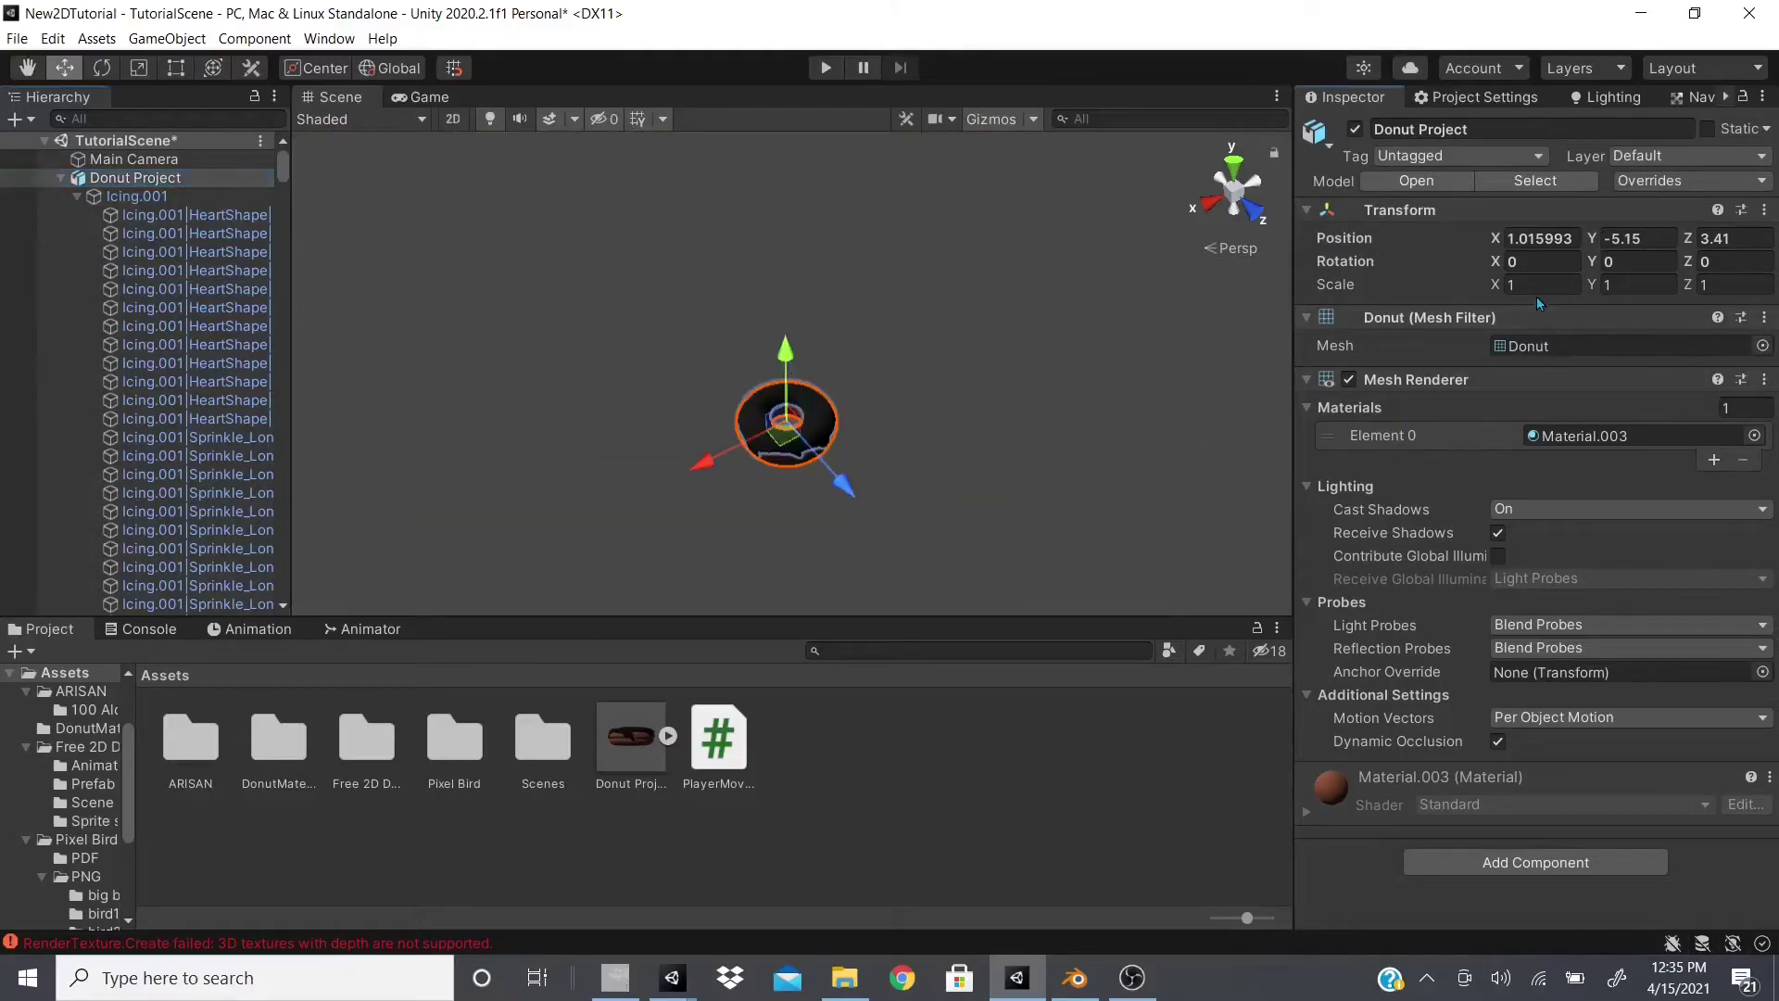
pyautogui.write('10')
pyautogui.press('Tab')
pyautogui.write('10')
pyautogui.press('Tab')
pyautogui.write('10')
pyautogui.press('Return')
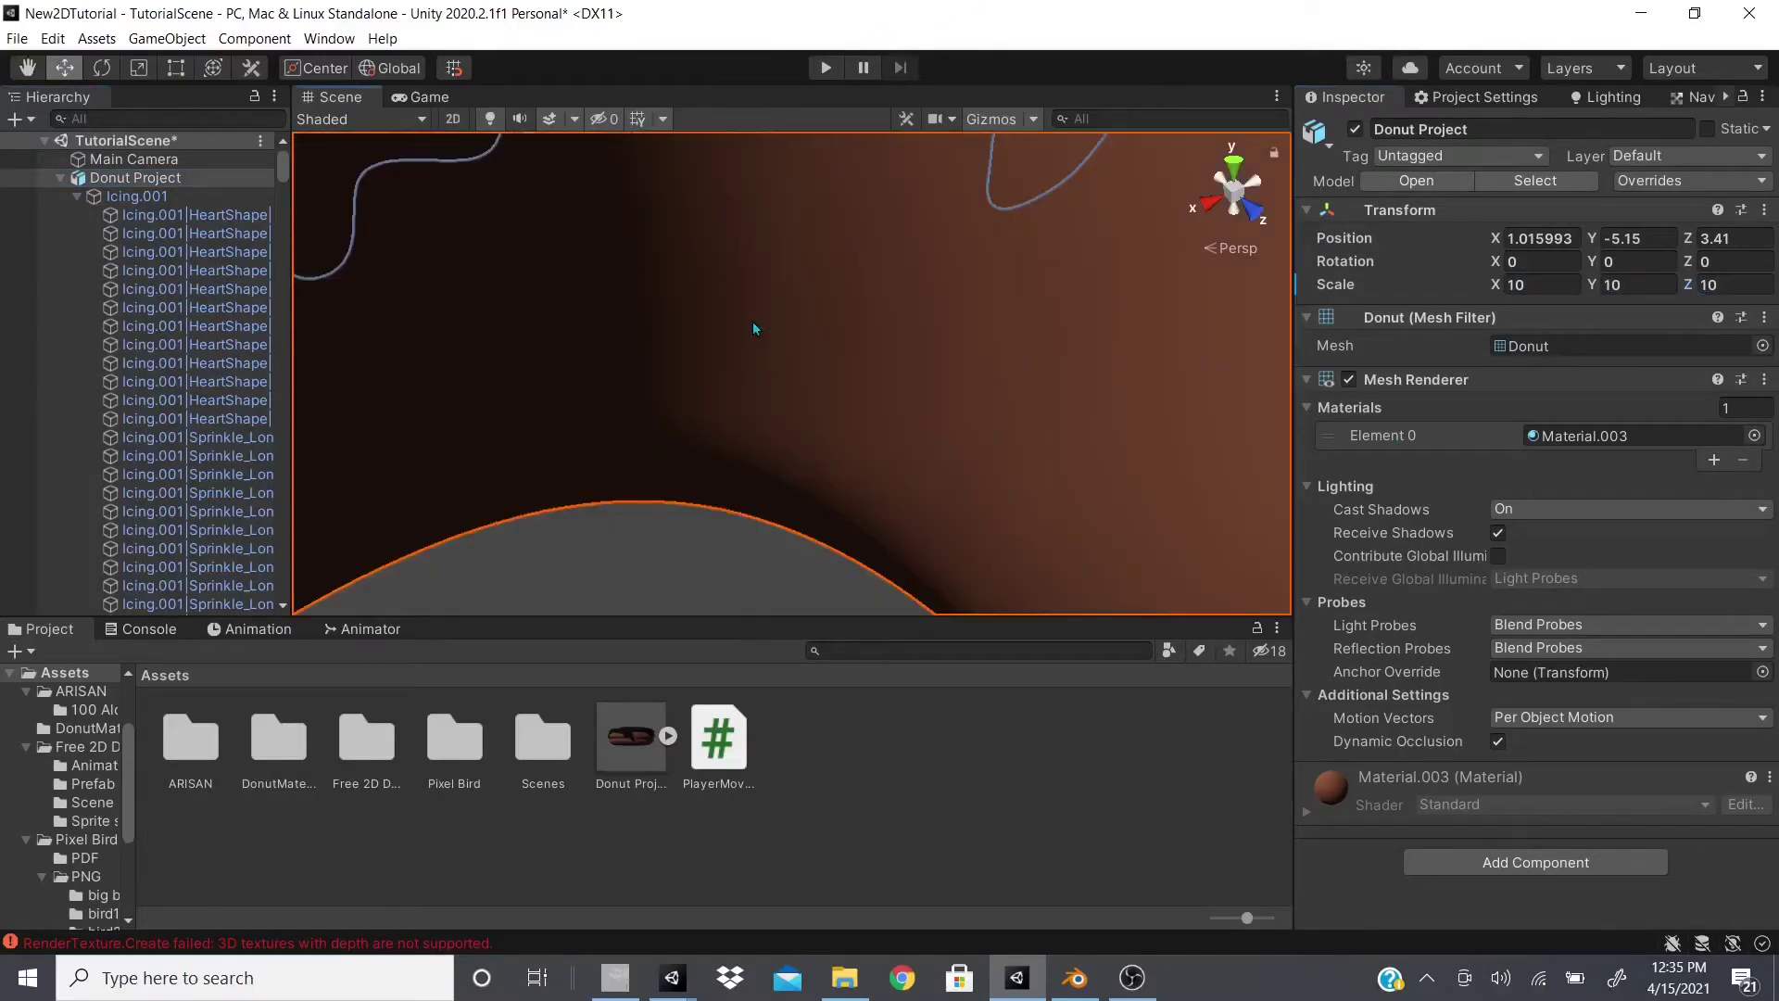
pyautogui.press('f')
# Select a single HeartShape sprinkle and set its scale to 0.001 on every axis.
pyautogui.click(752, 320)
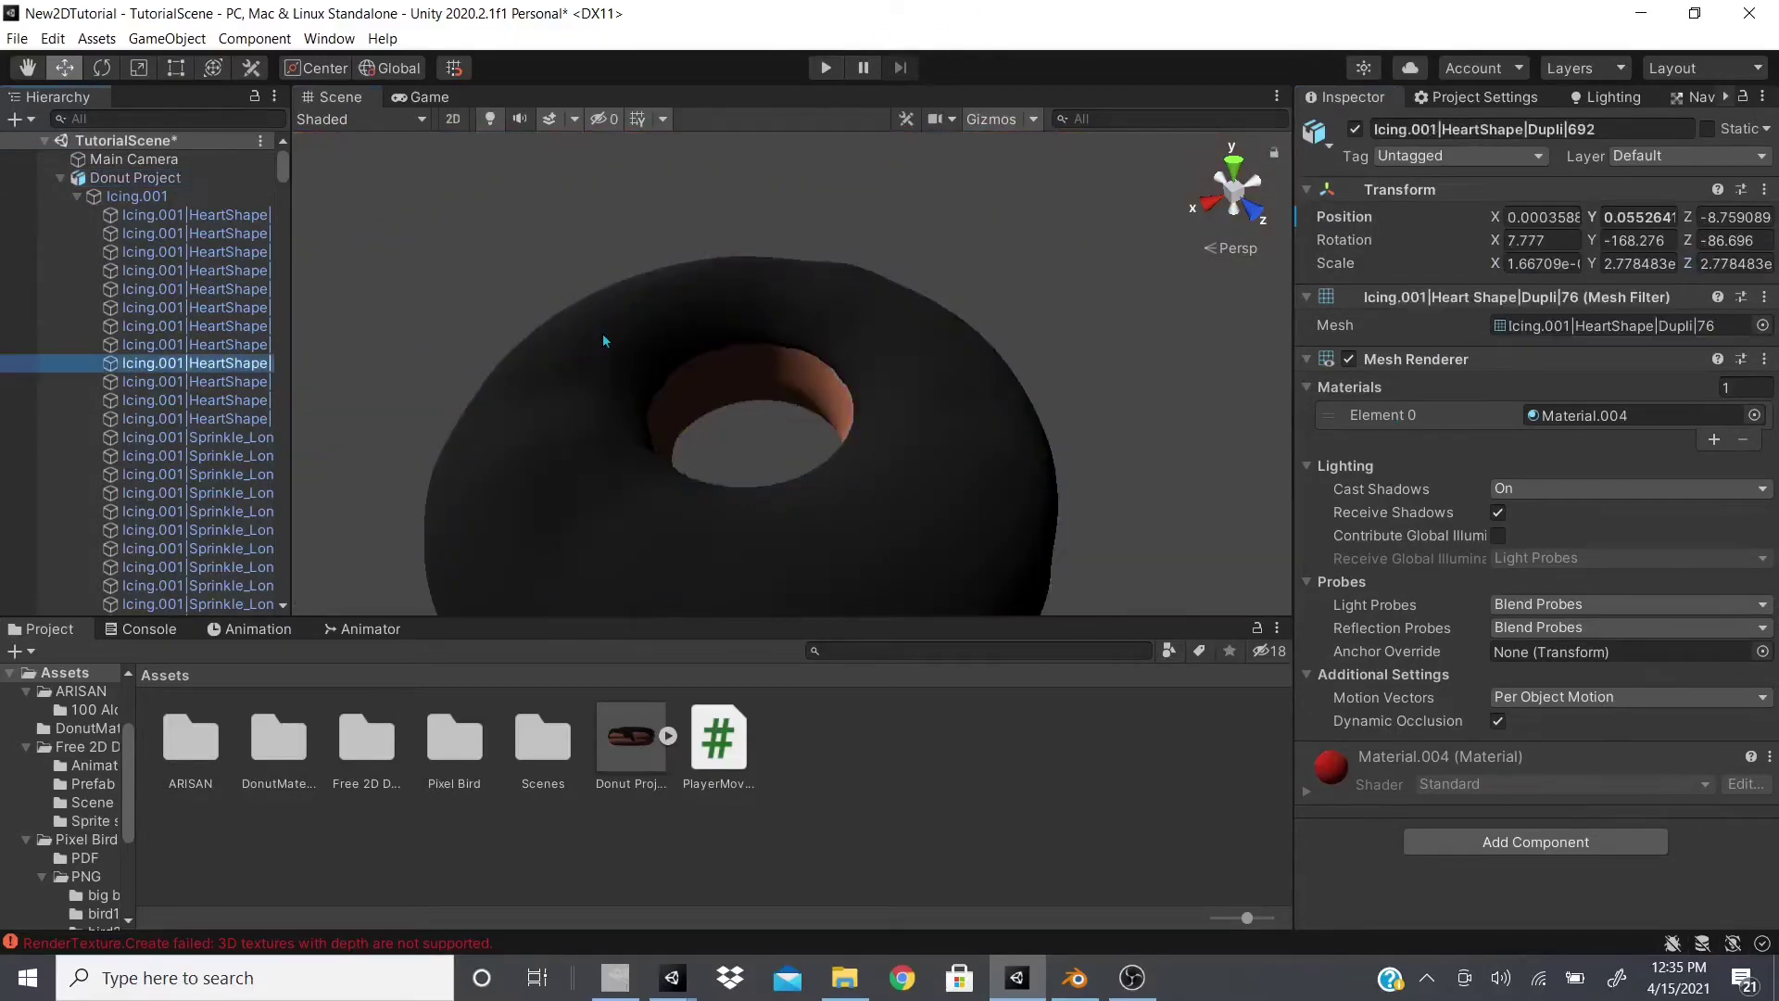
pyautogui.press('f')
pyautogui.keyDown('shift'); pyautogui.click(219, 510); pyautogui.keyUp('shift')
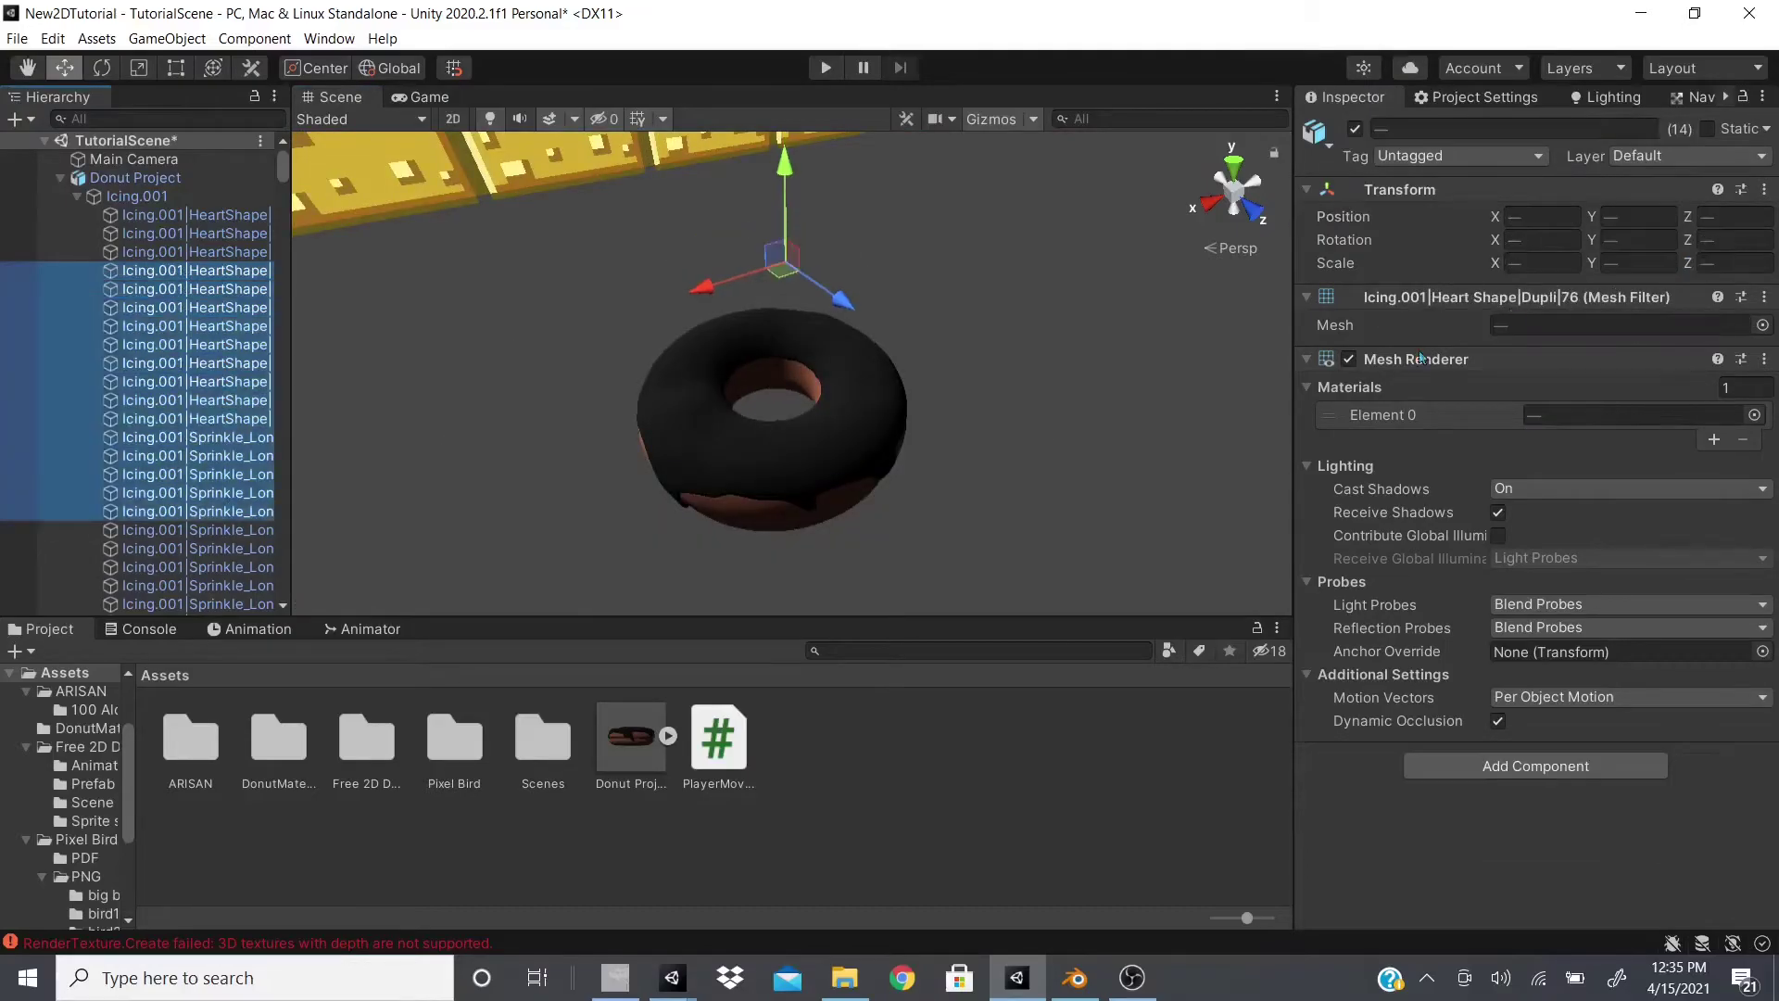
pyautogui.click(216, 332)
pyautogui.write('2')
pyautogui.press('Tab')
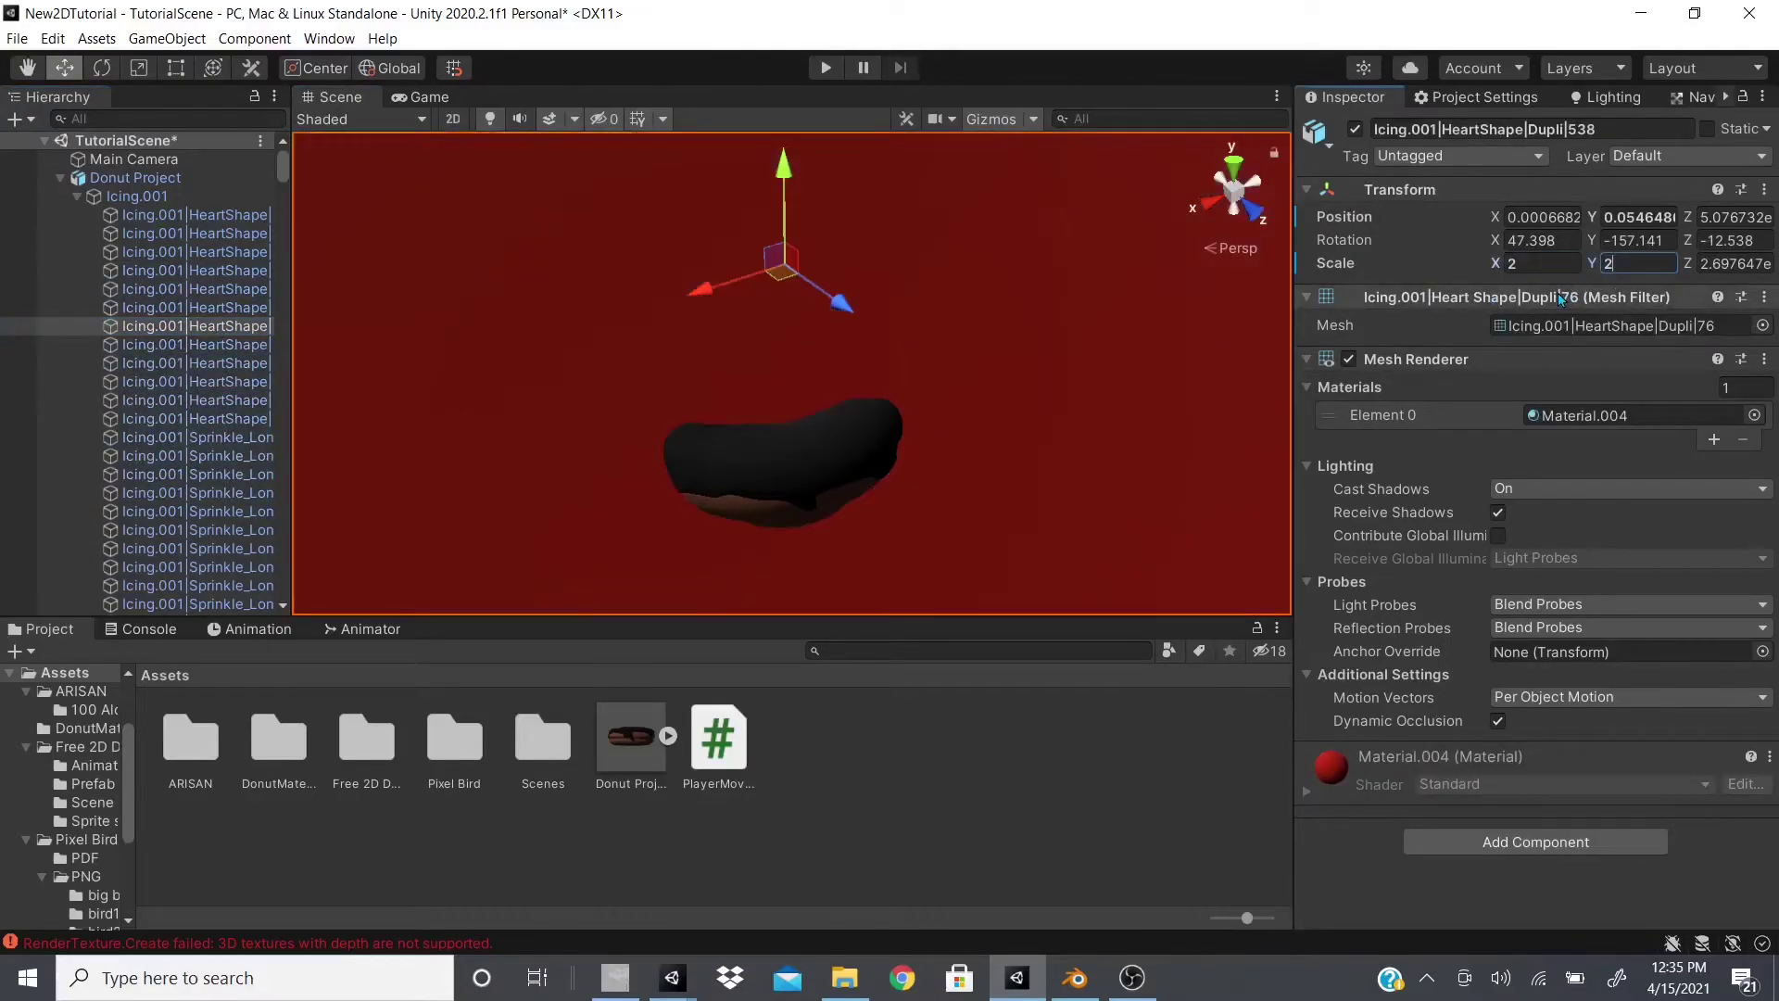
pyautogui.write('0')
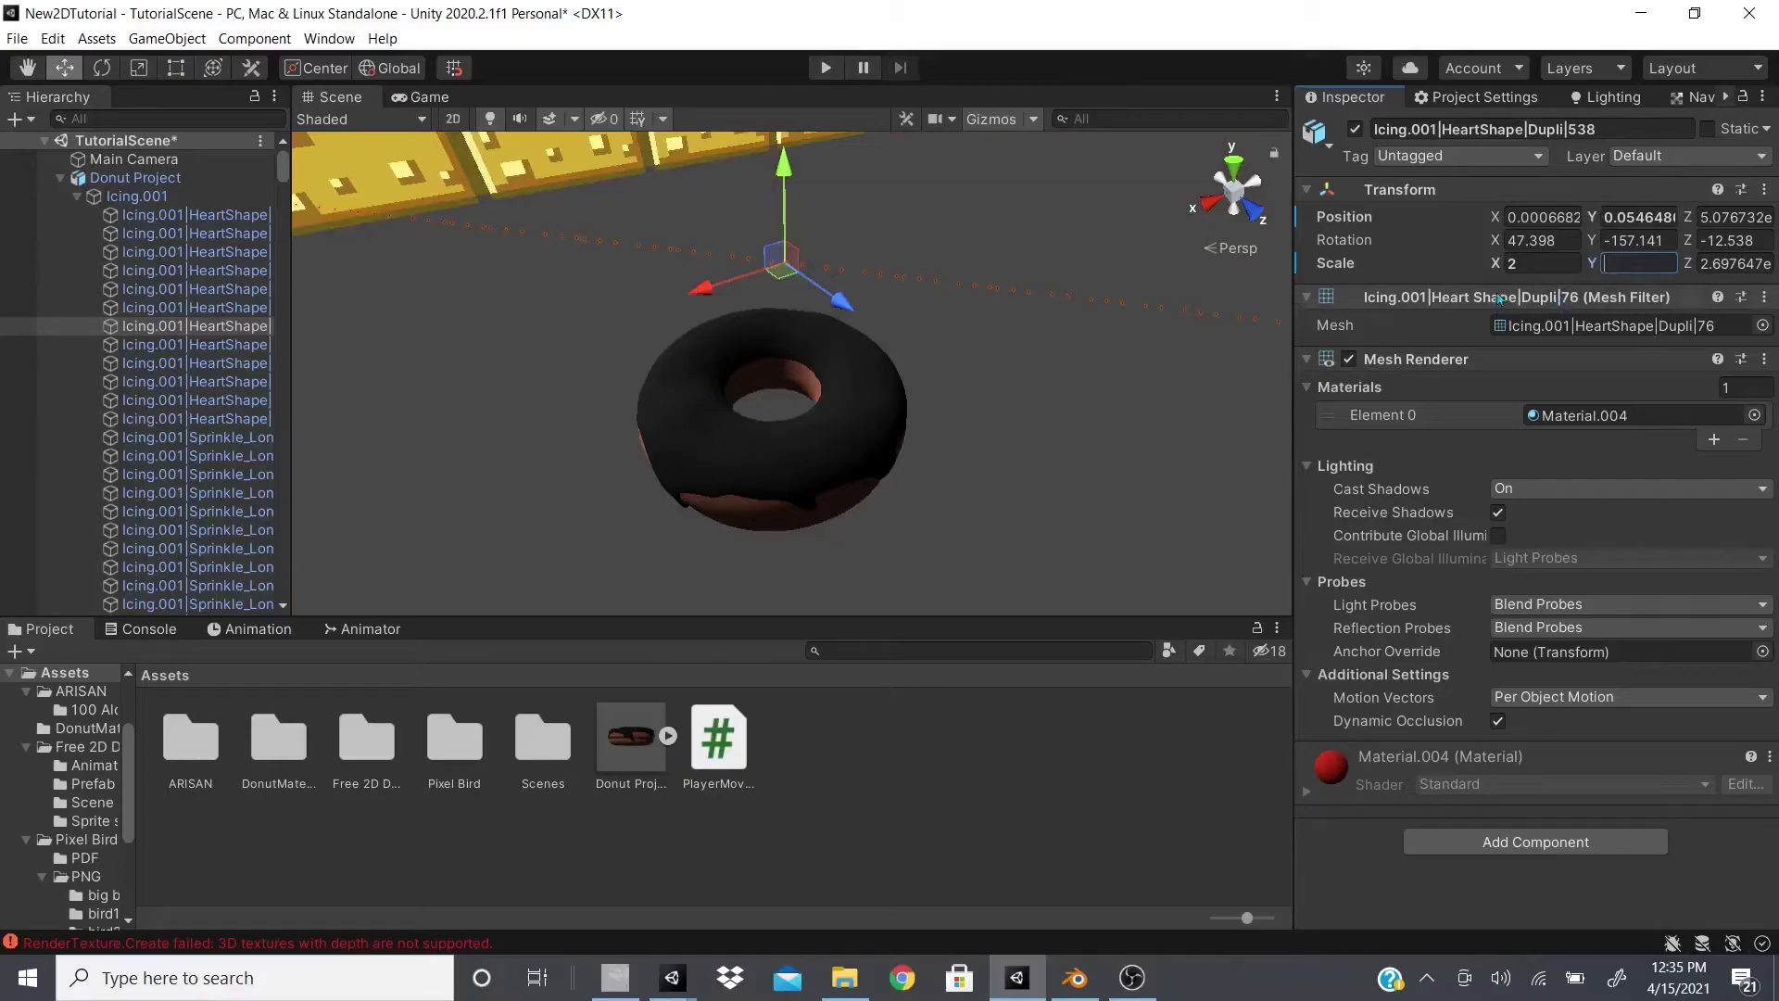
pyautogui.hotkey('shift', 'Tab')
pyautogui.write('0.001')
pyautogui.press('Tab')
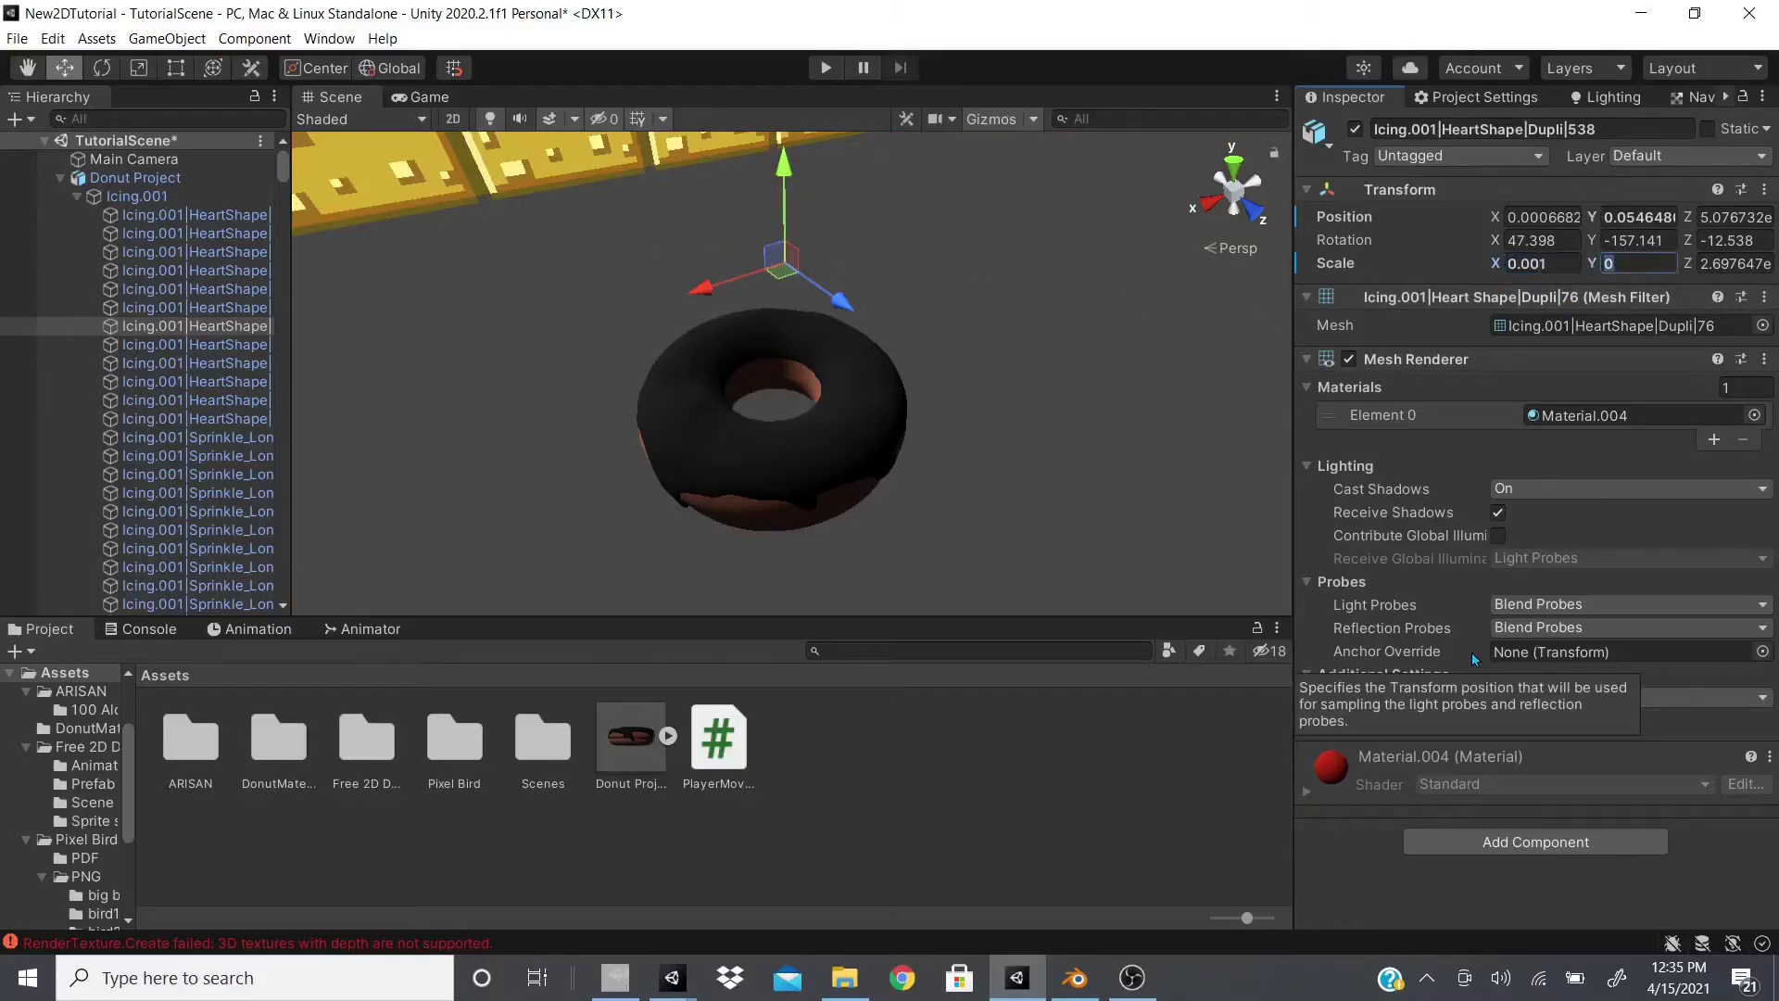
pyautogui.write('0.001')
pyautogui.press('Tab')
pyautogui.write('0.001')
pyautogui.press('Return')
# Frame the resized heart, zoom around it, then frame the Icing.001 object.
pyautogui.scroll(2, 852, 293)
pyautogui.doubleClick(194, 325)
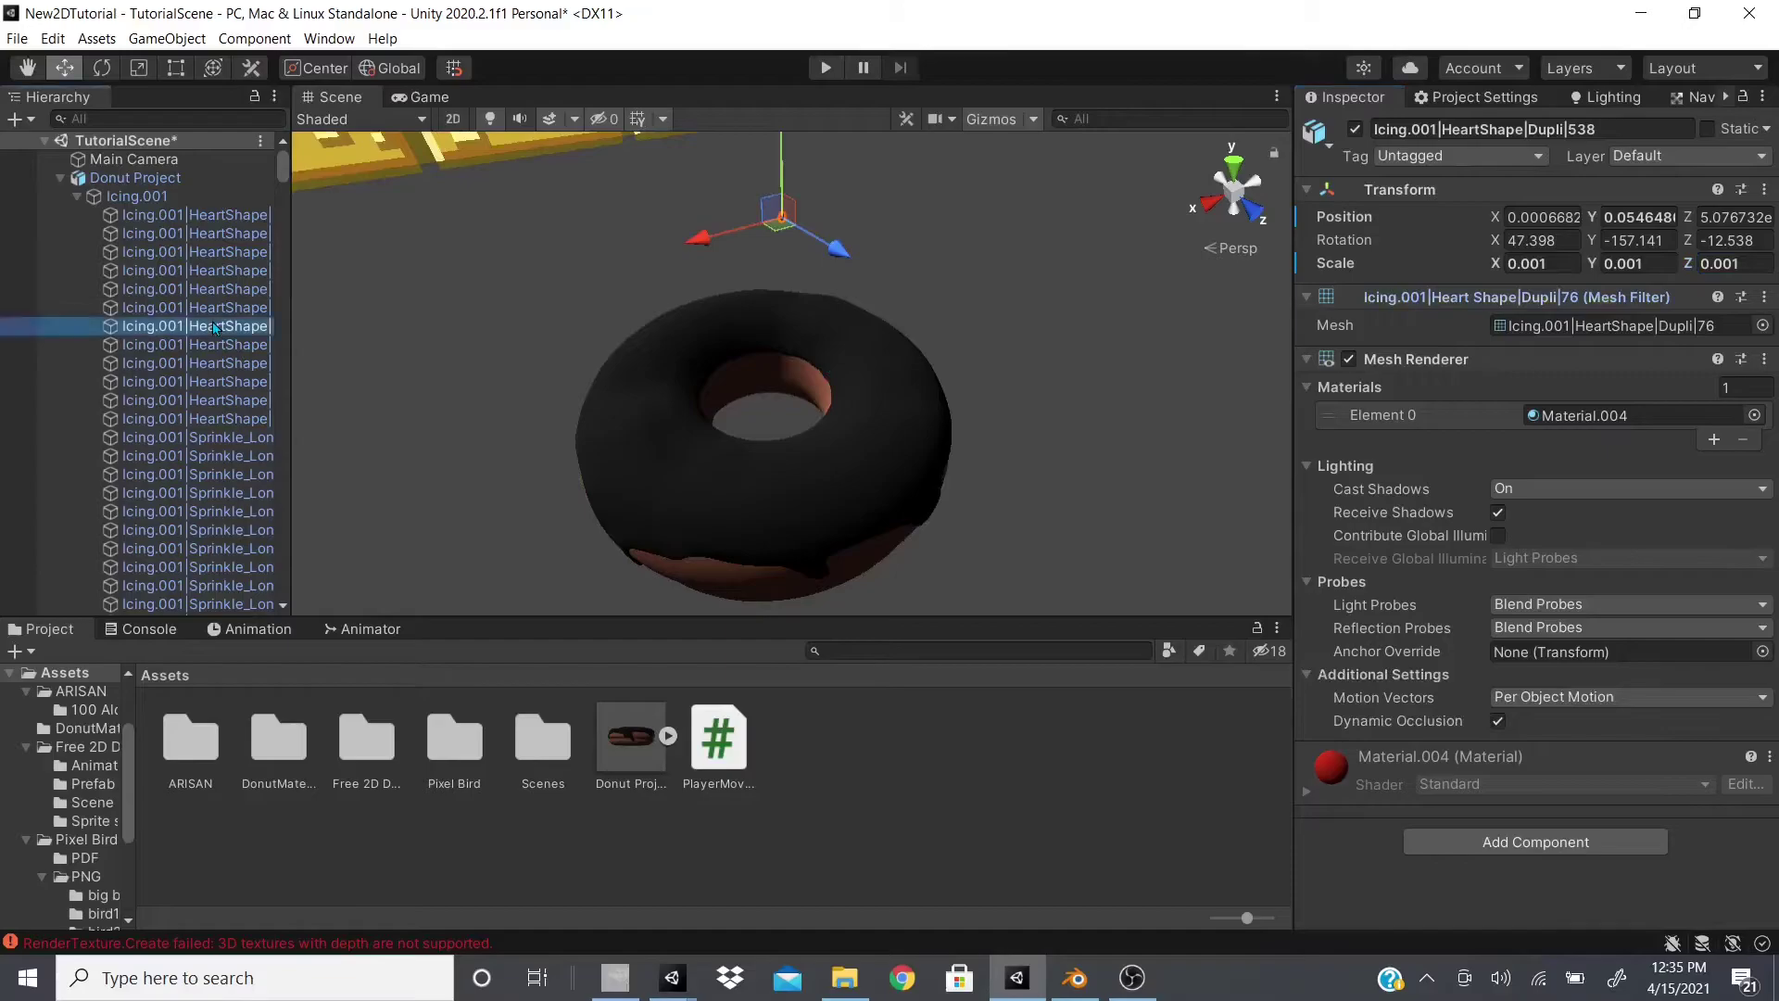
pyautogui.scroll(-3, 816, 359)
pyautogui.scroll(3, 852, 493)
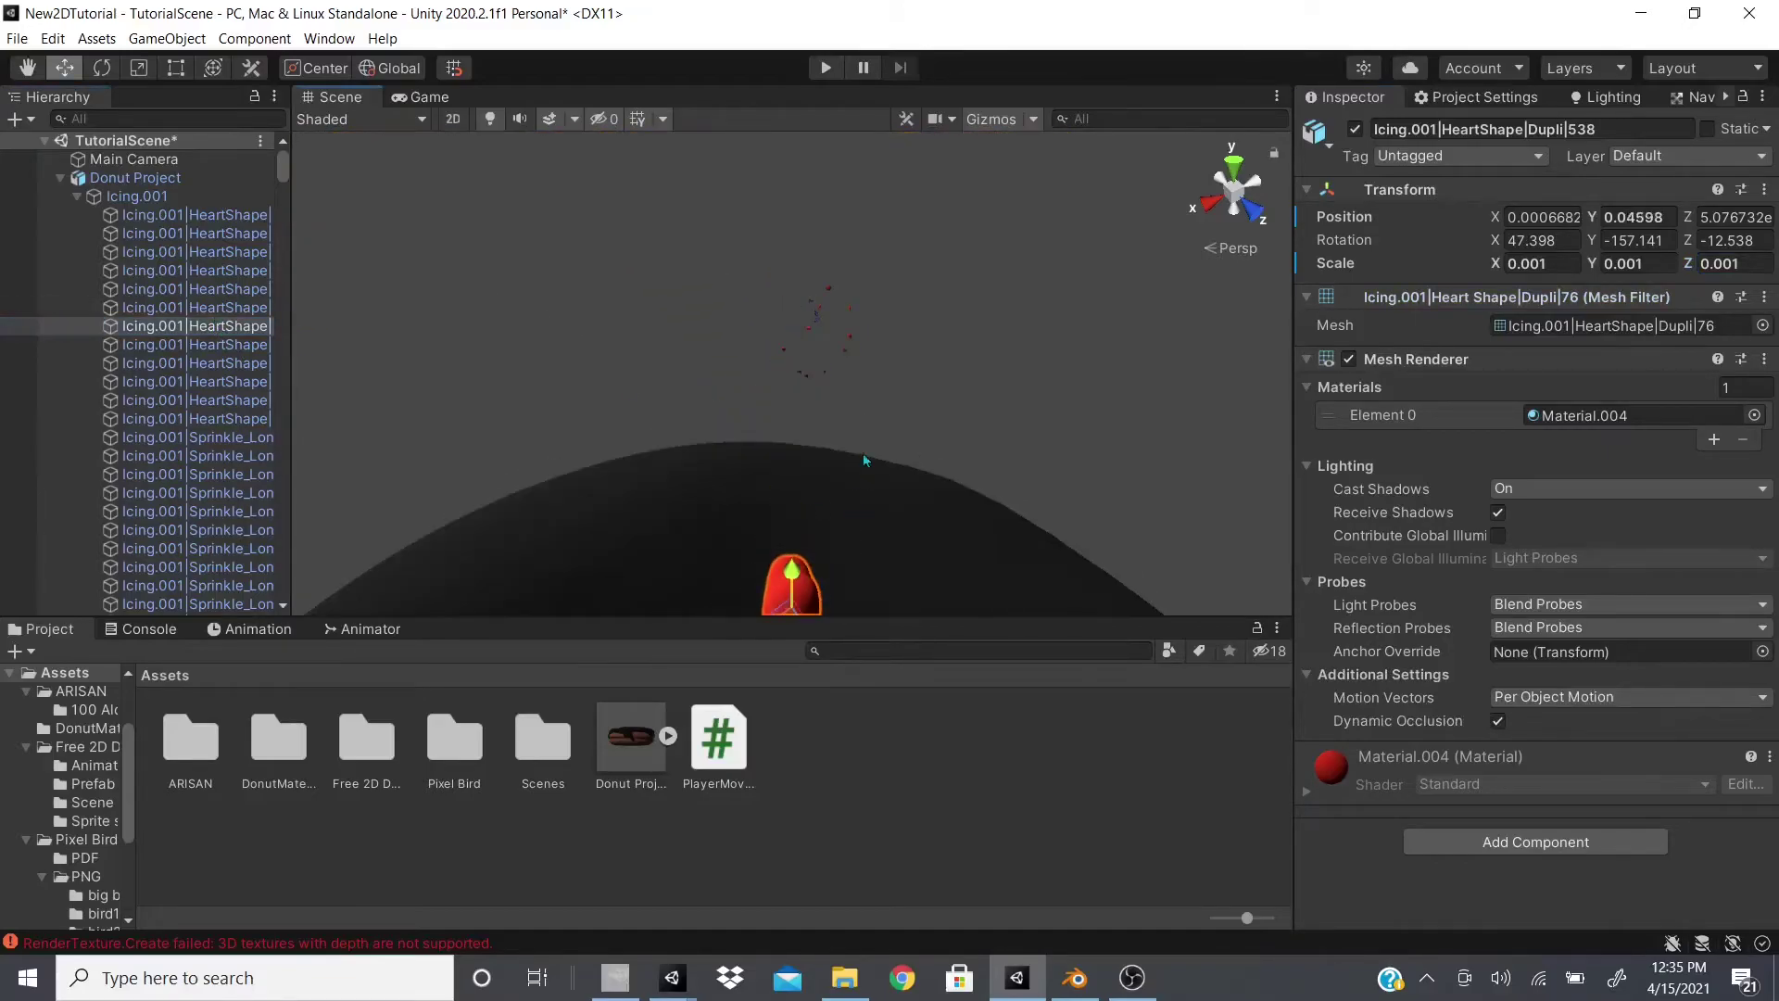
pyautogui.scroll(3, 827, 358)
pyautogui.scroll(-4, 826, 357)
pyautogui.scroll(3, 826, 358)
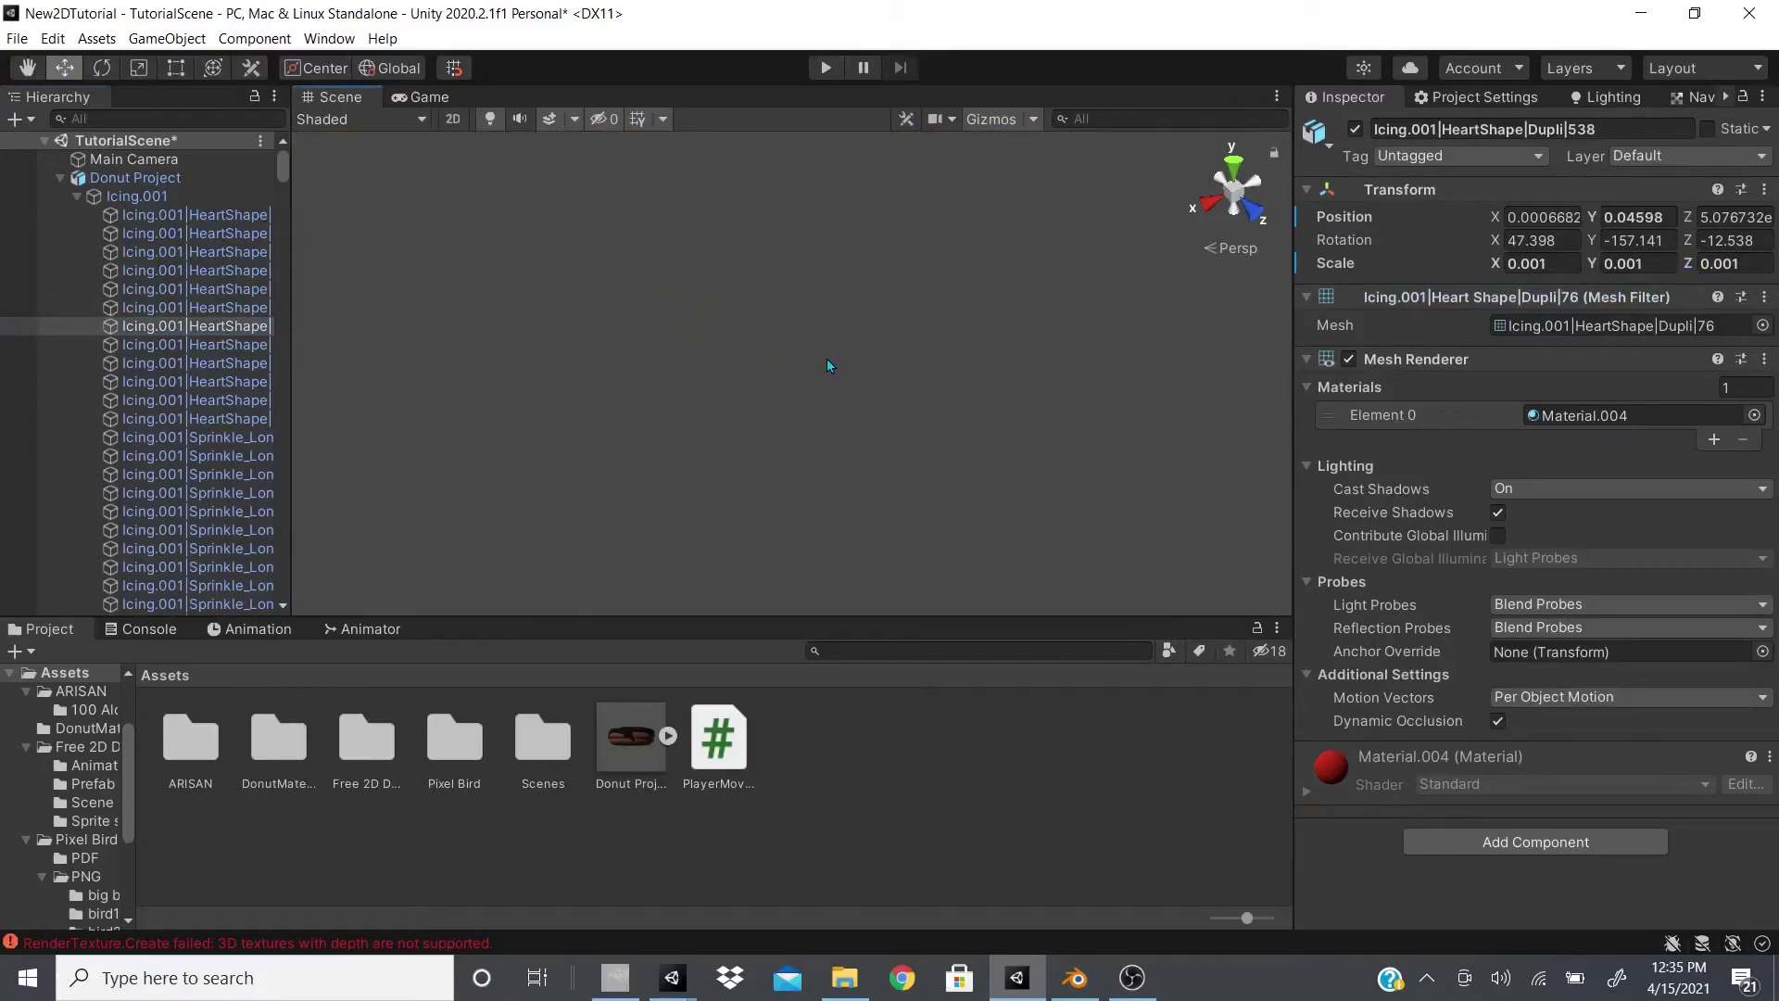
pyautogui.scroll(-3, 827, 358)
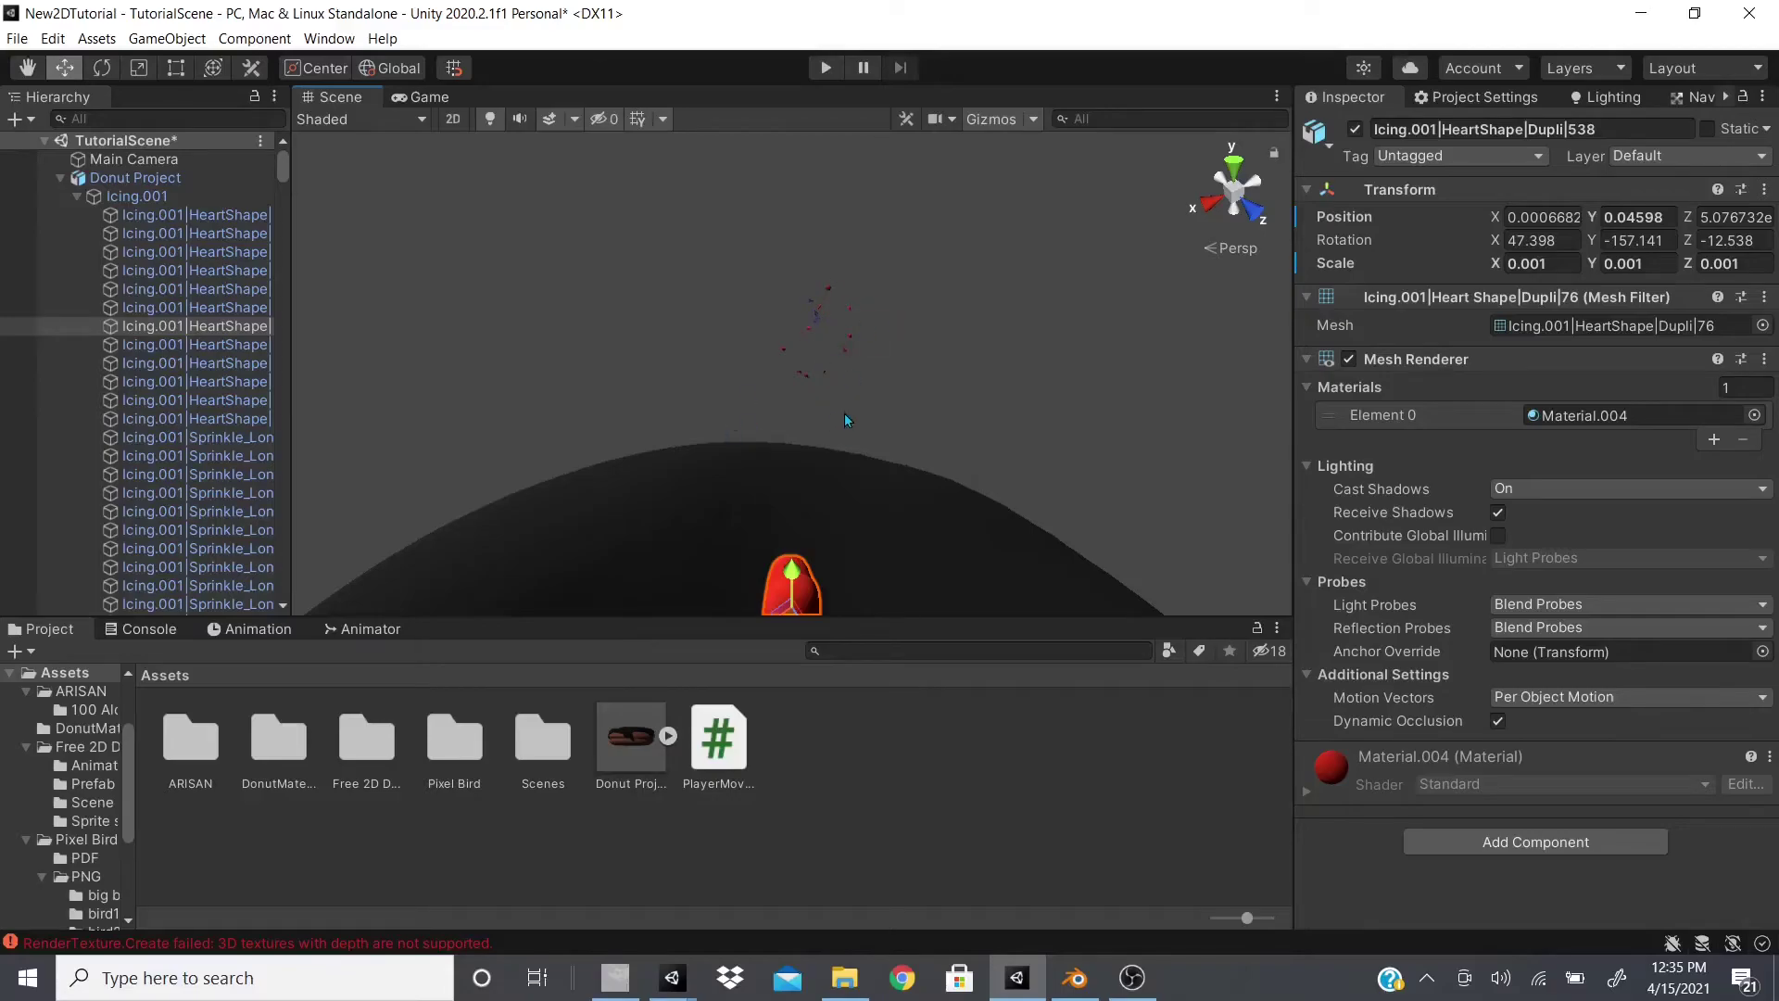
pyautogui.scroll(-3, 844, 418)
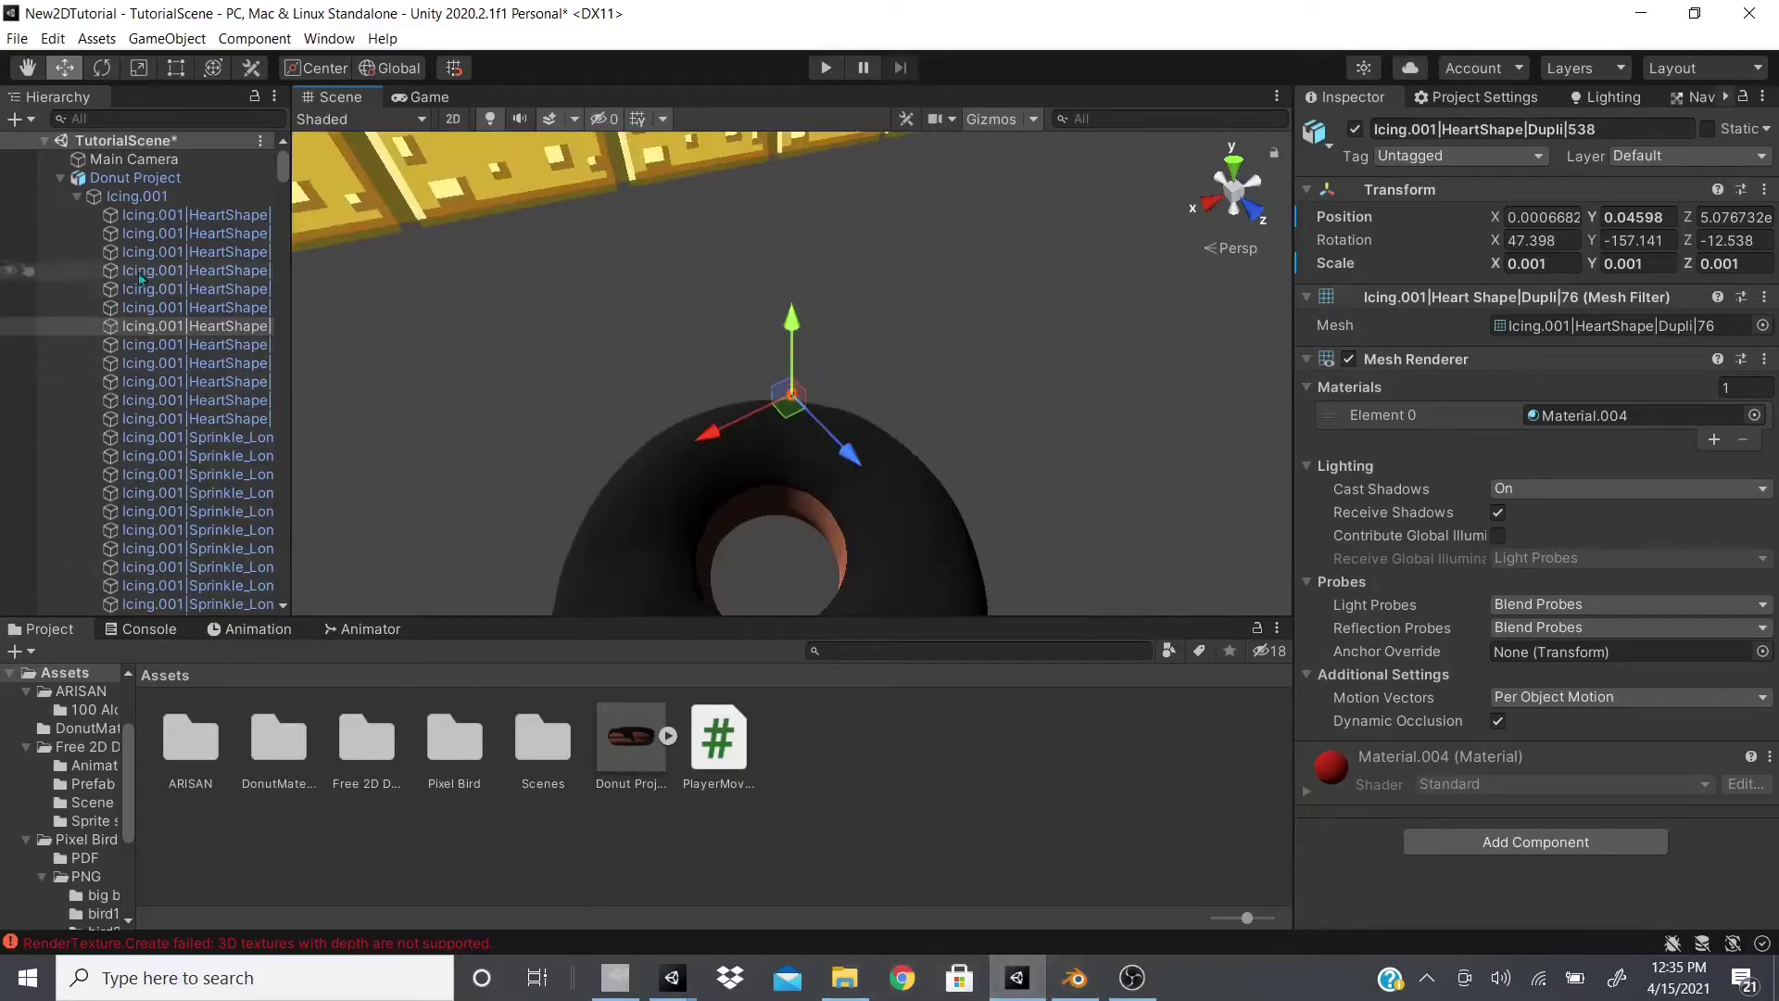
pyautogui.click(136, 195)
pyautogui.press('f')
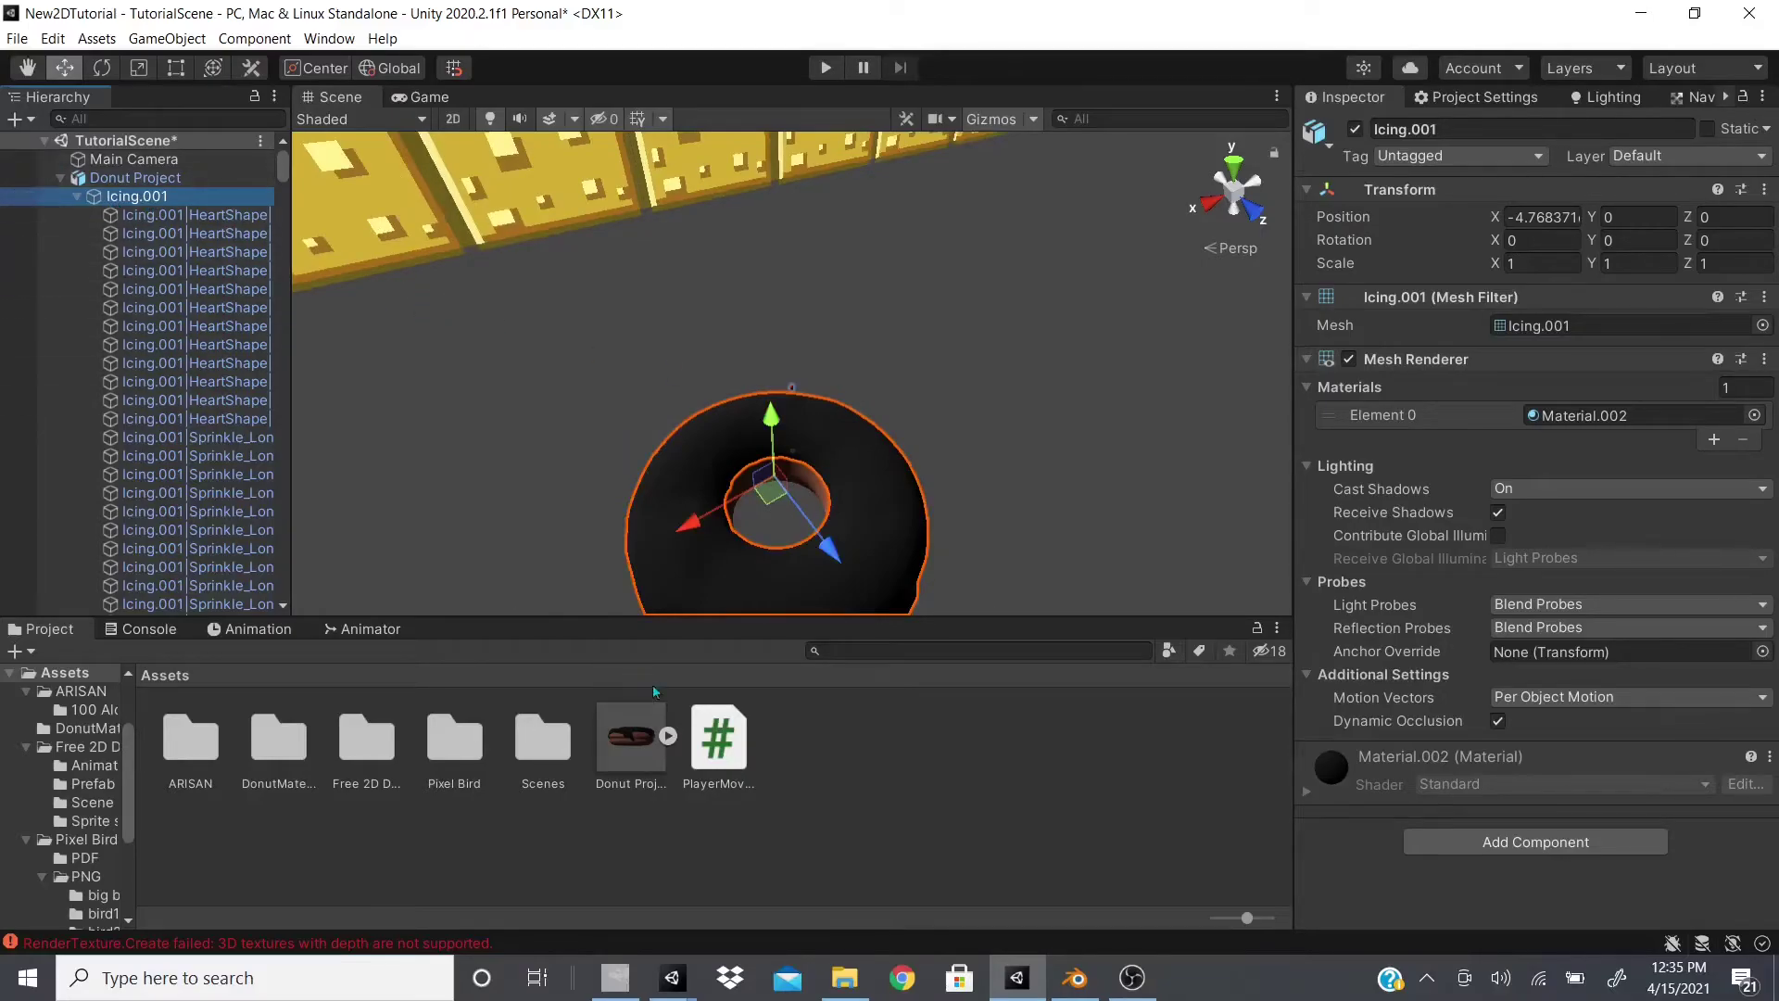
# Delete all the old materials from the DonutMaterials folder.
pyautogui.click(634, 737)
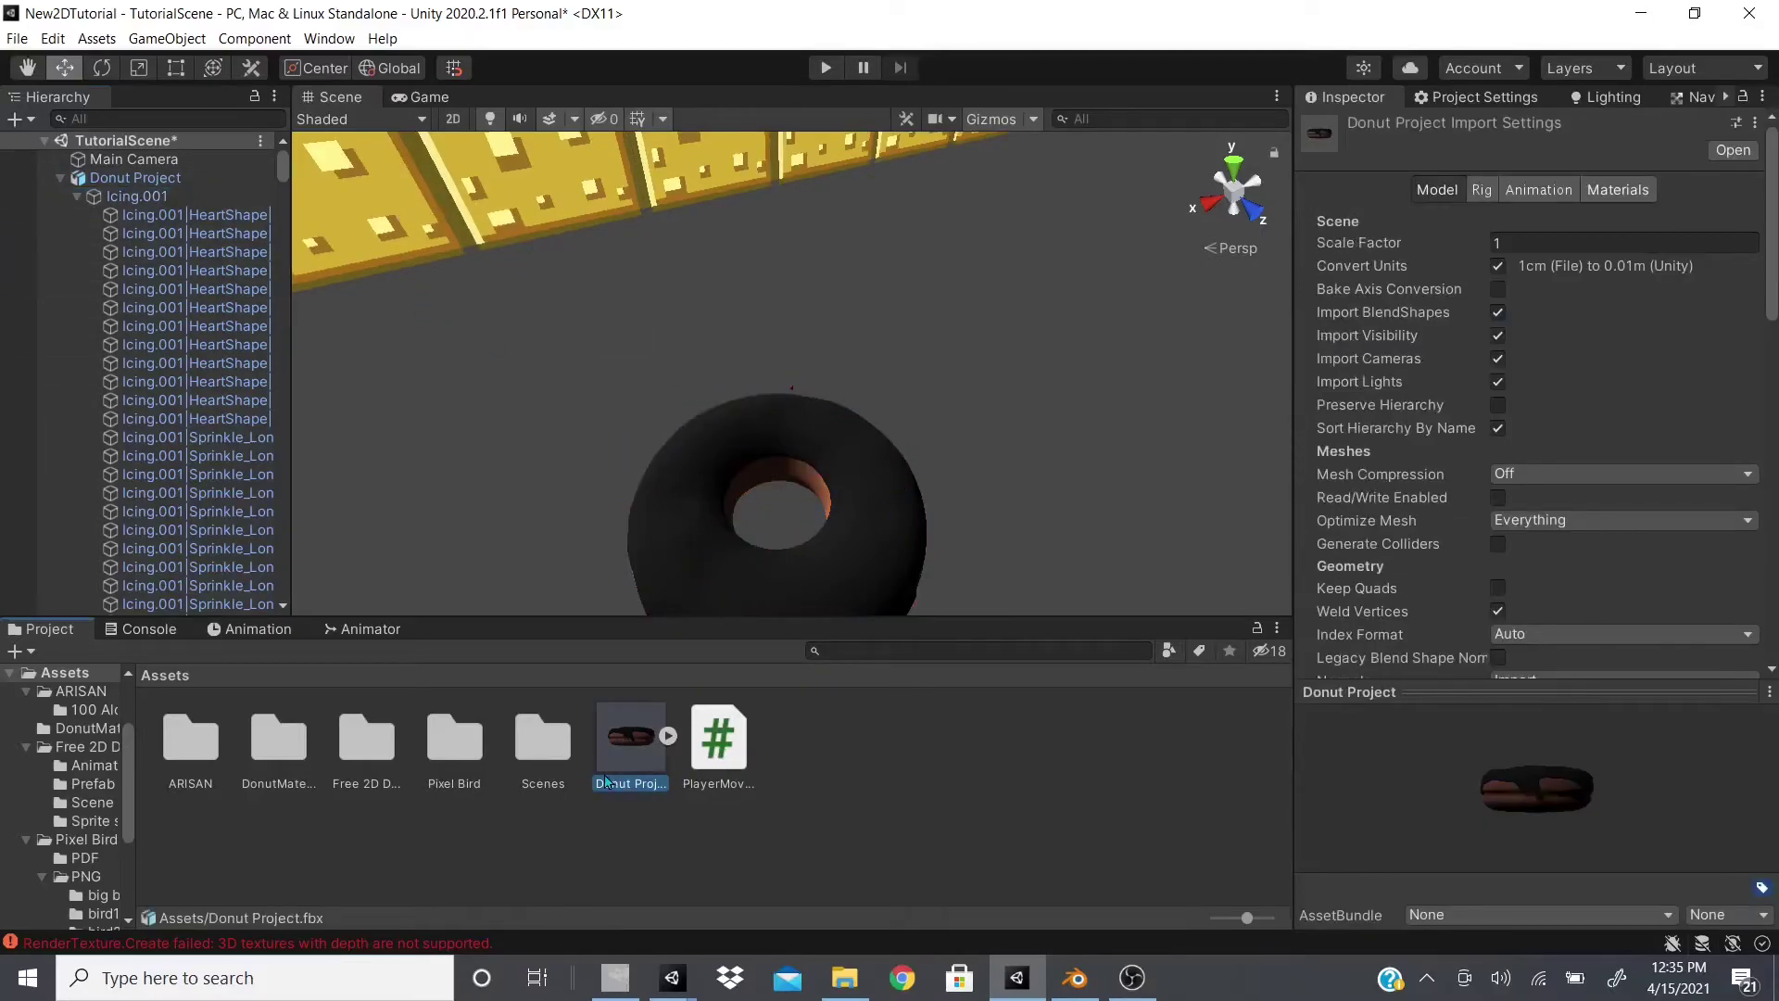
pyautogui.doubleClick(280, 762)
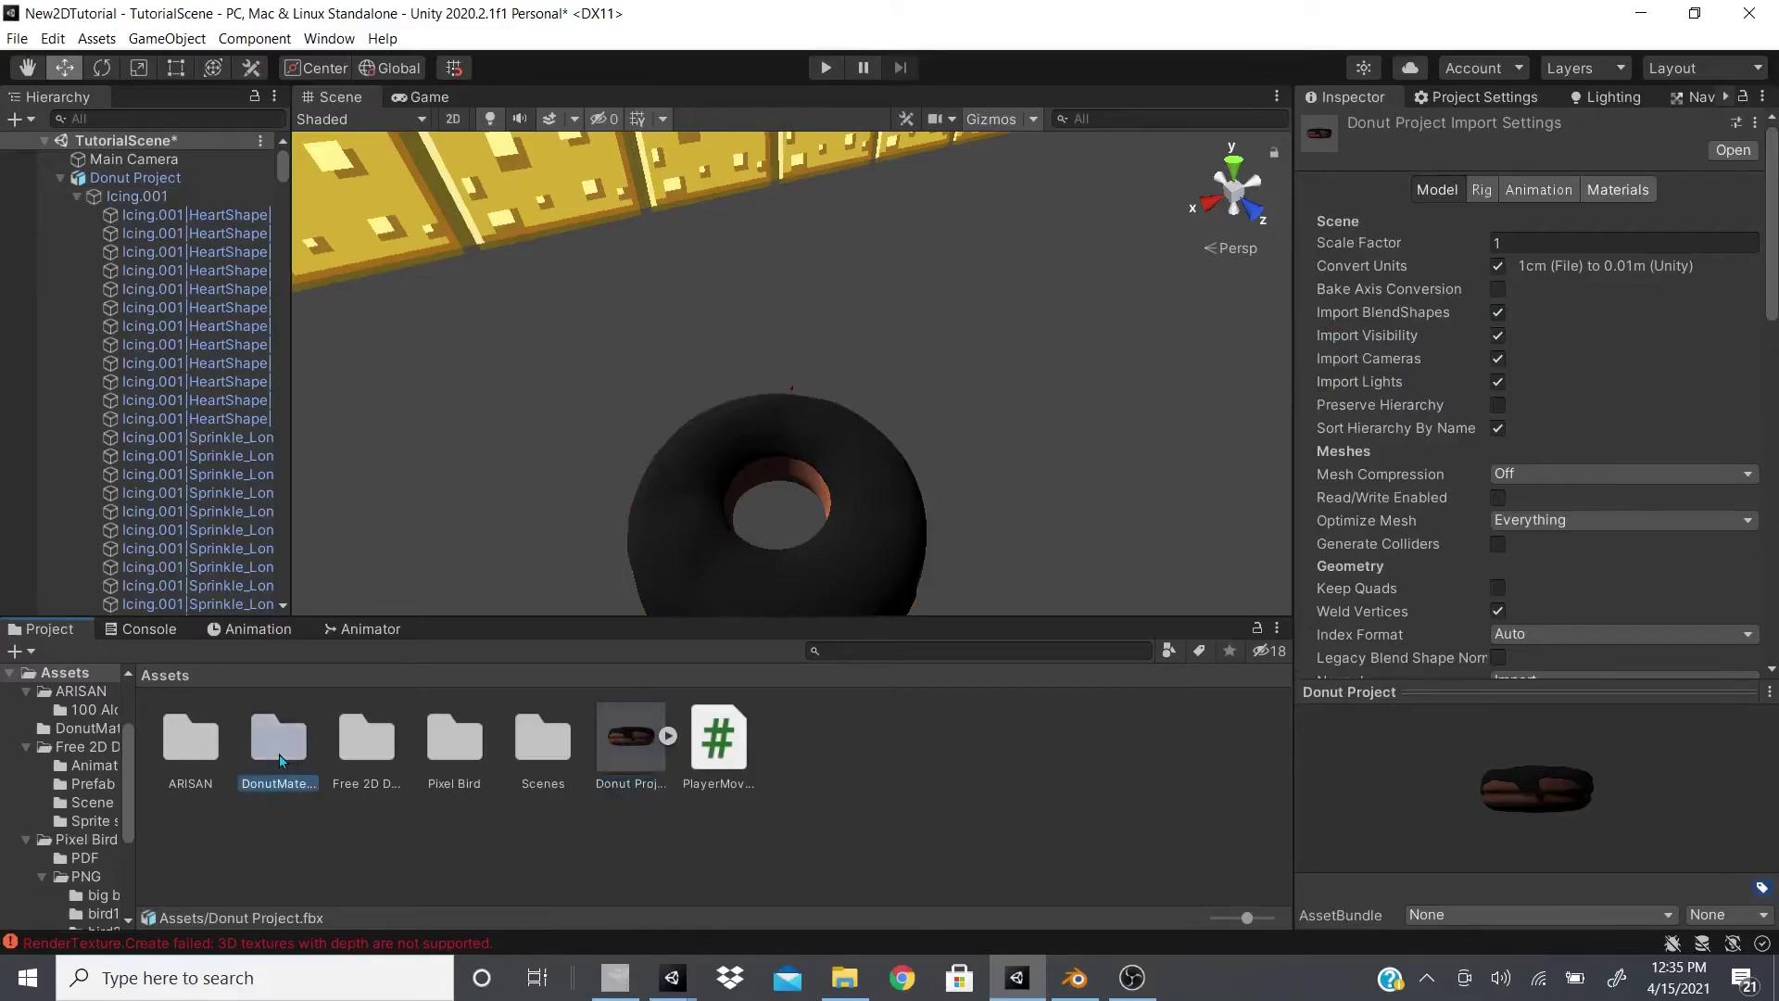
pyautogui.click(181, 732)
pyautogui.hotkey('ctrl', 'a')
pyautogui.press('Delete')
pyautogui.click(945, 543)
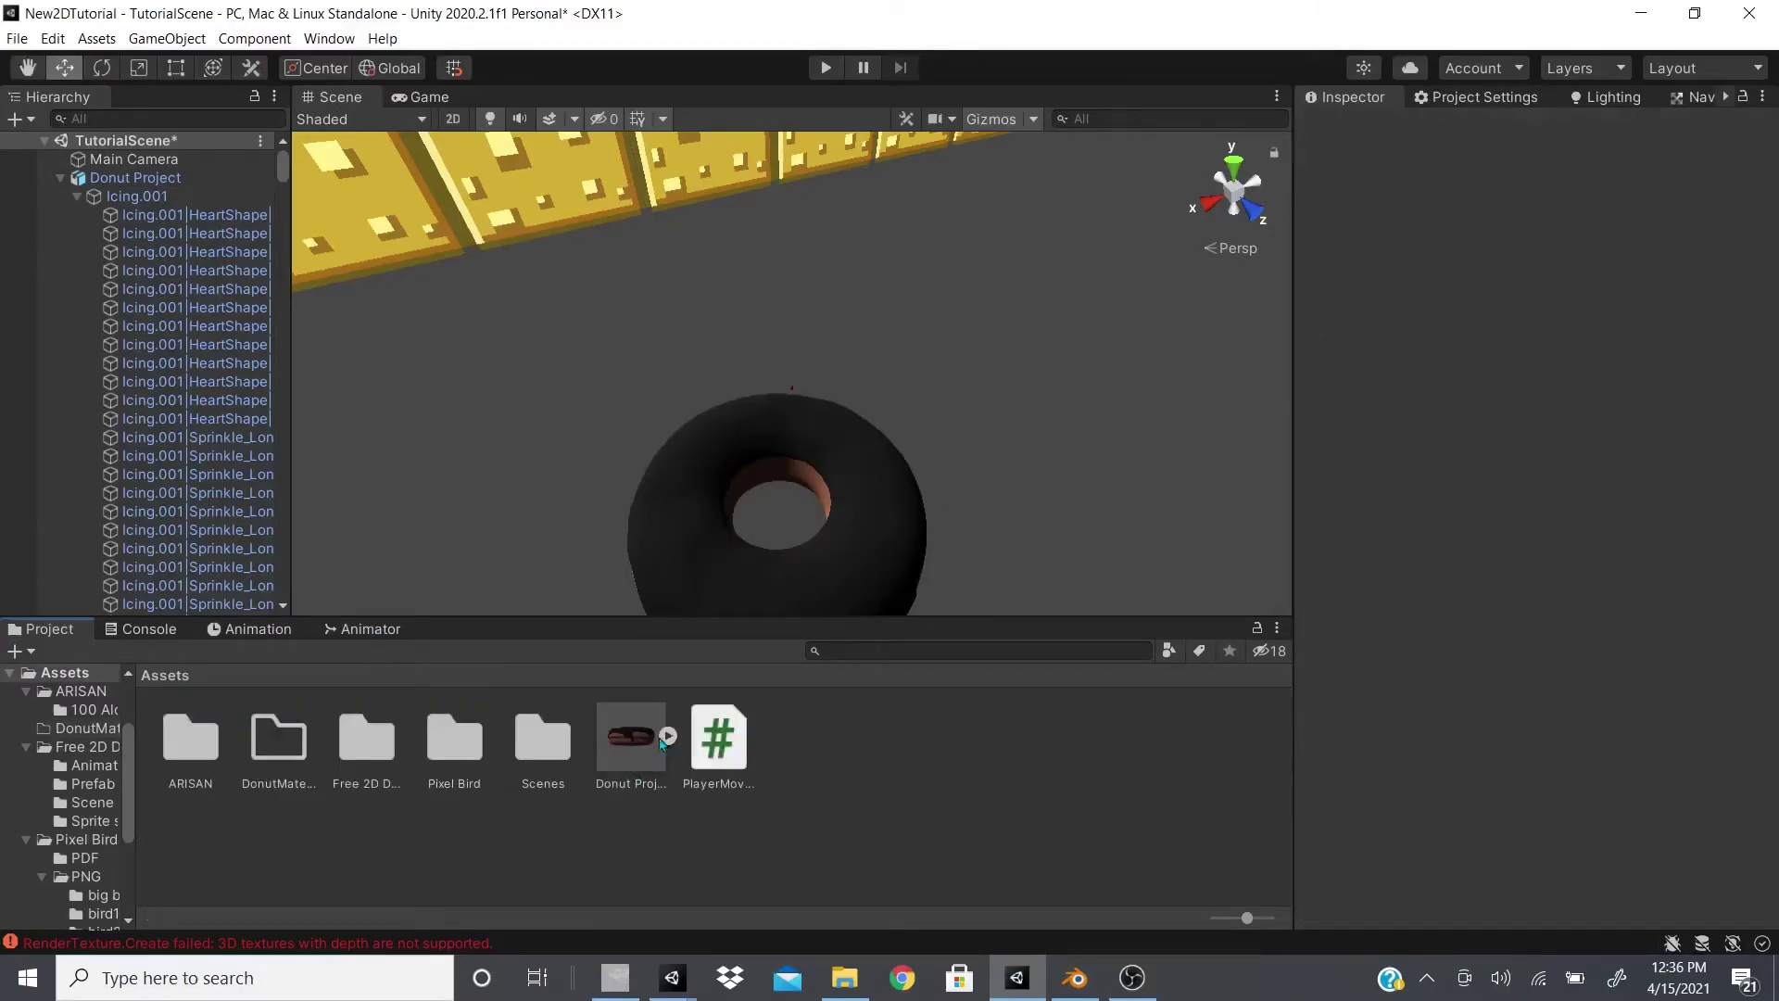
# Inspect the FBX's embedded Material, Material.002 and Material.003, then reselect the Donut Project FBX.
pyautogui.click(666, 736)
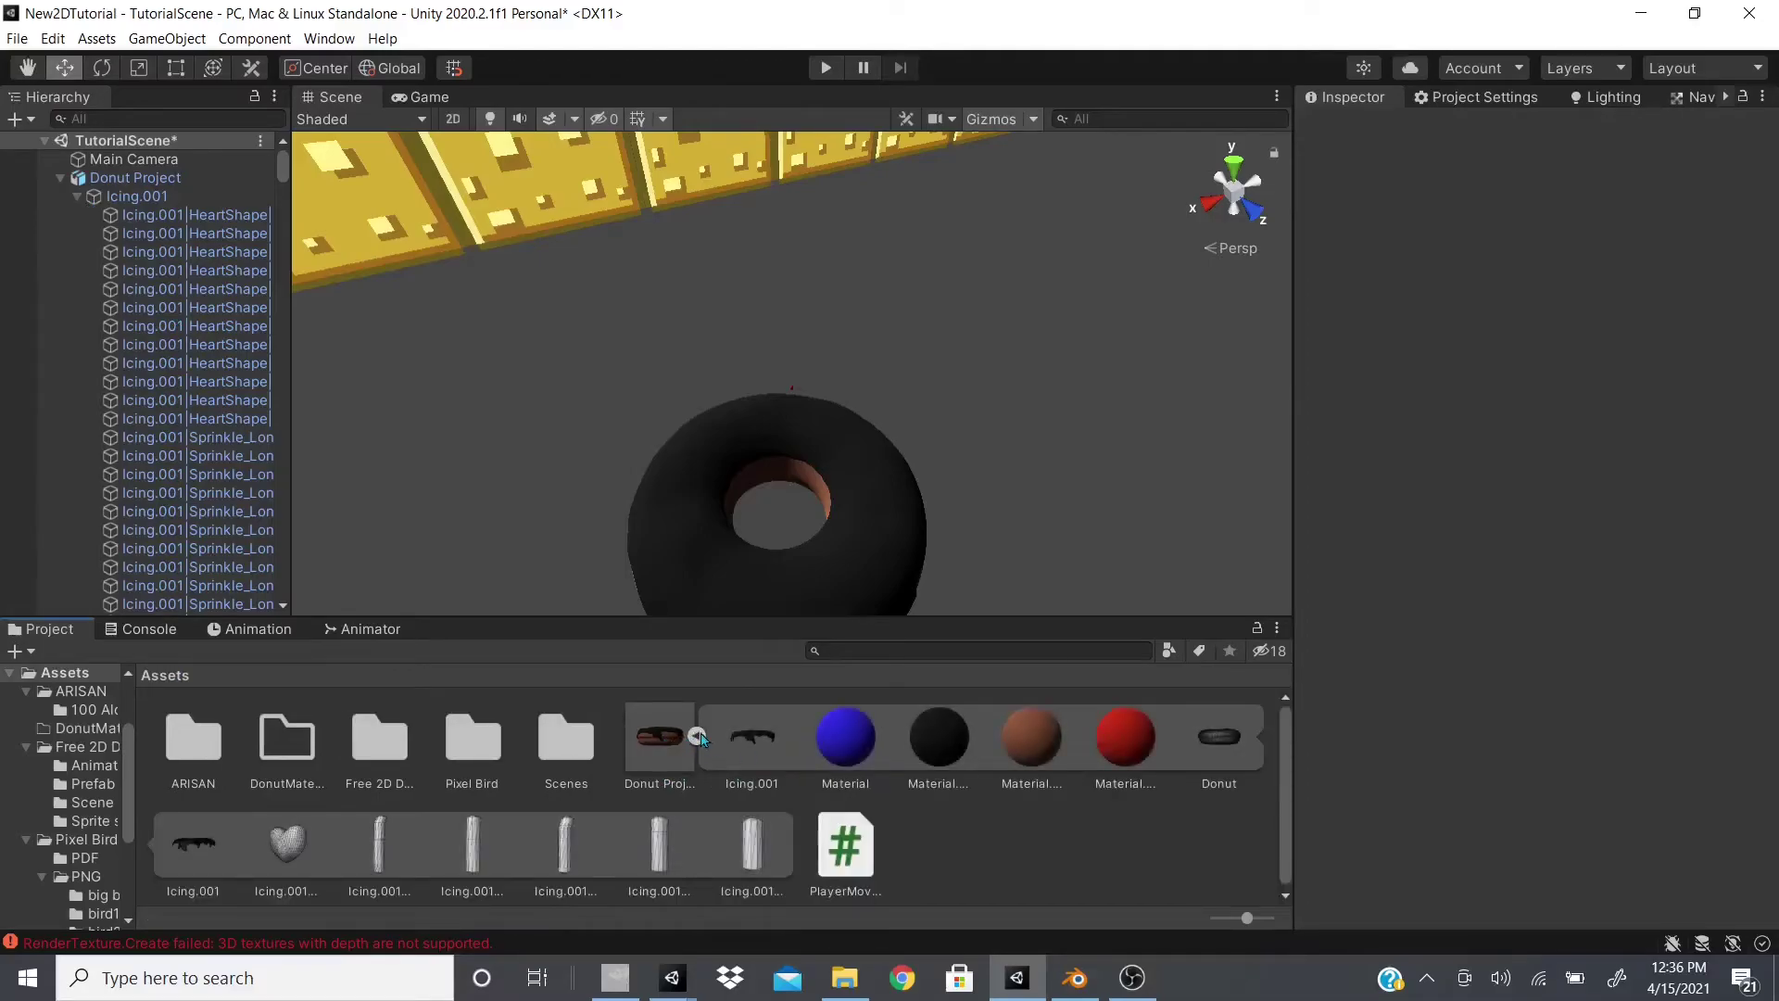
pyautogui.click(864, 749)
pyautogui.click(938, 741)
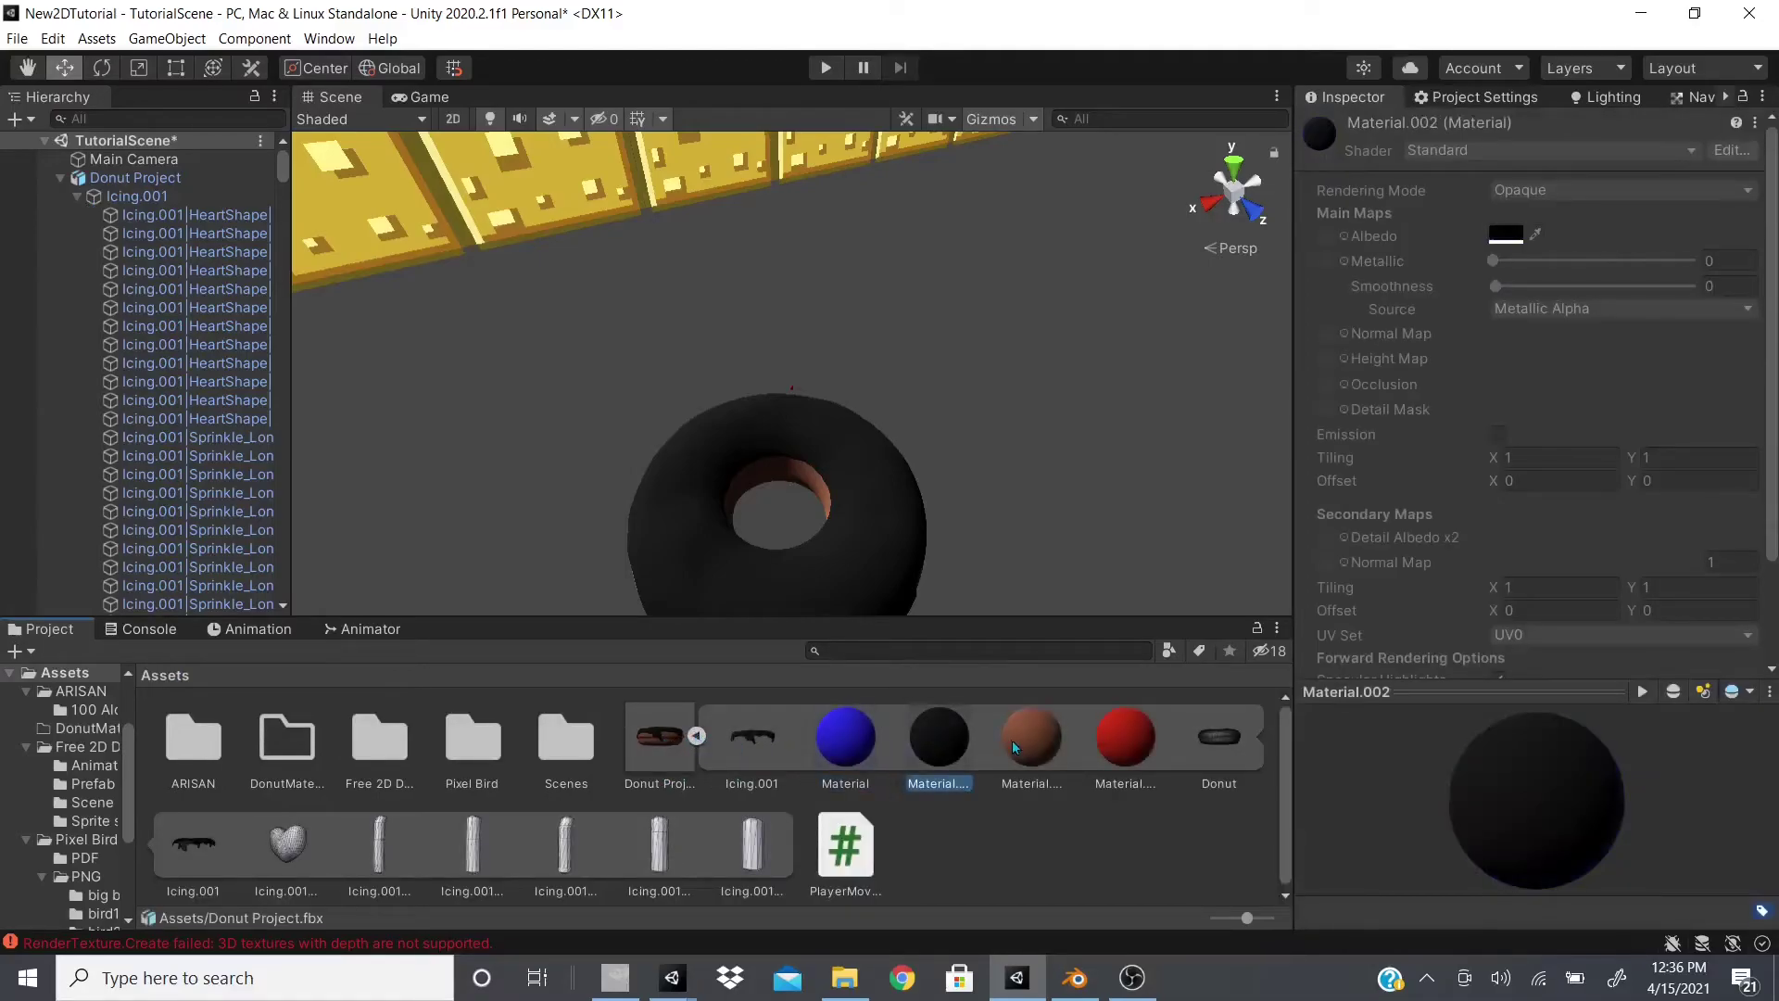
pyautogui.click(1019, 741)
pyautogui.scroll(-3, 1727, 320)
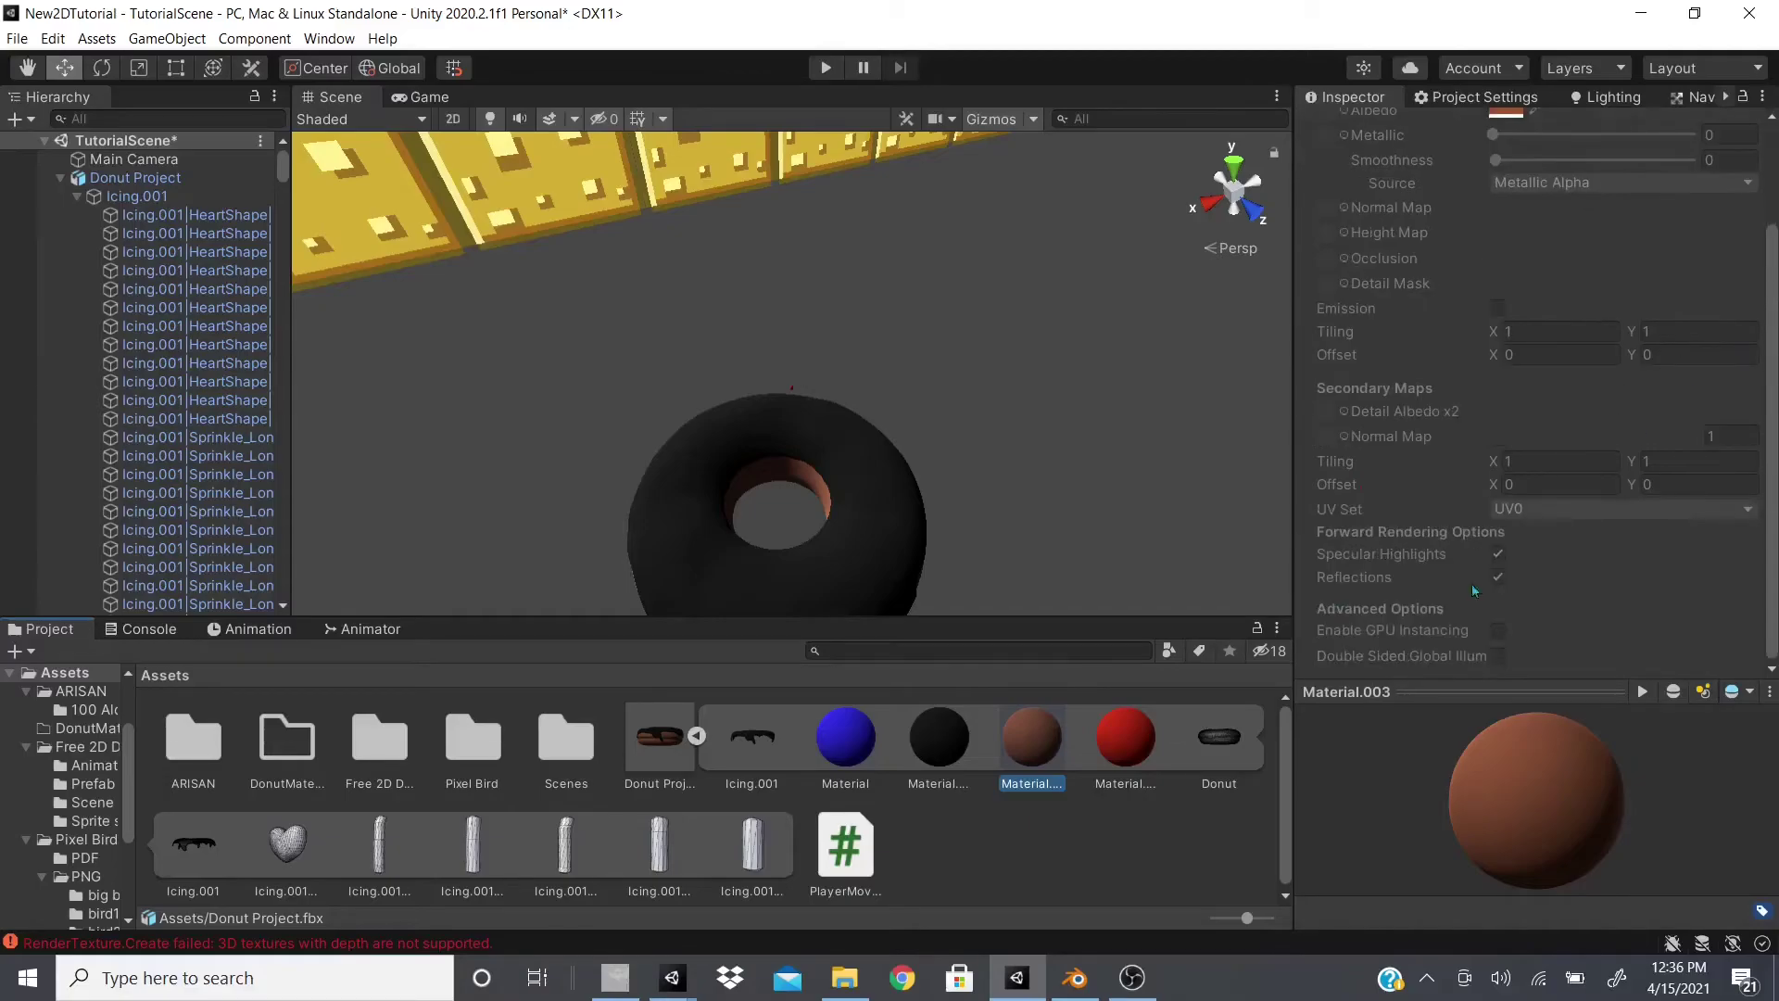
pyautogui.scroll(3, 1465, 251)
pyautogui.scroll(-3, 1508, 550)
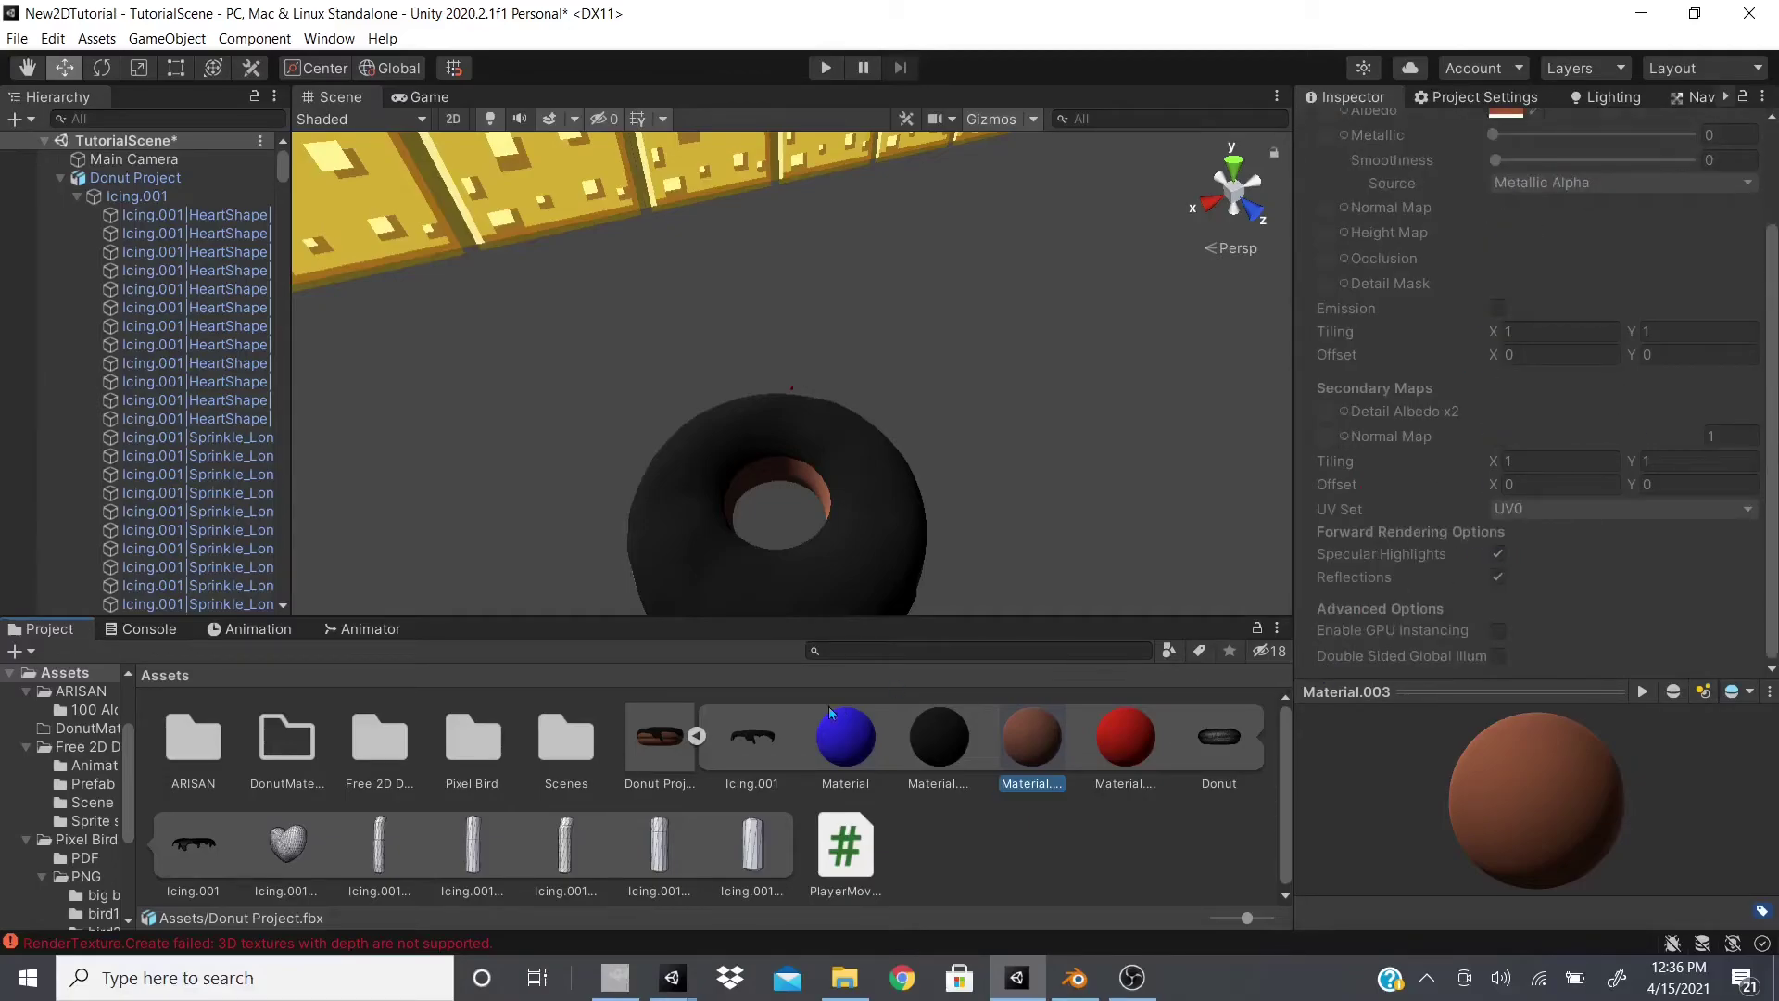
pyautogui.click(846, 758)
pyautogui.press('Left')
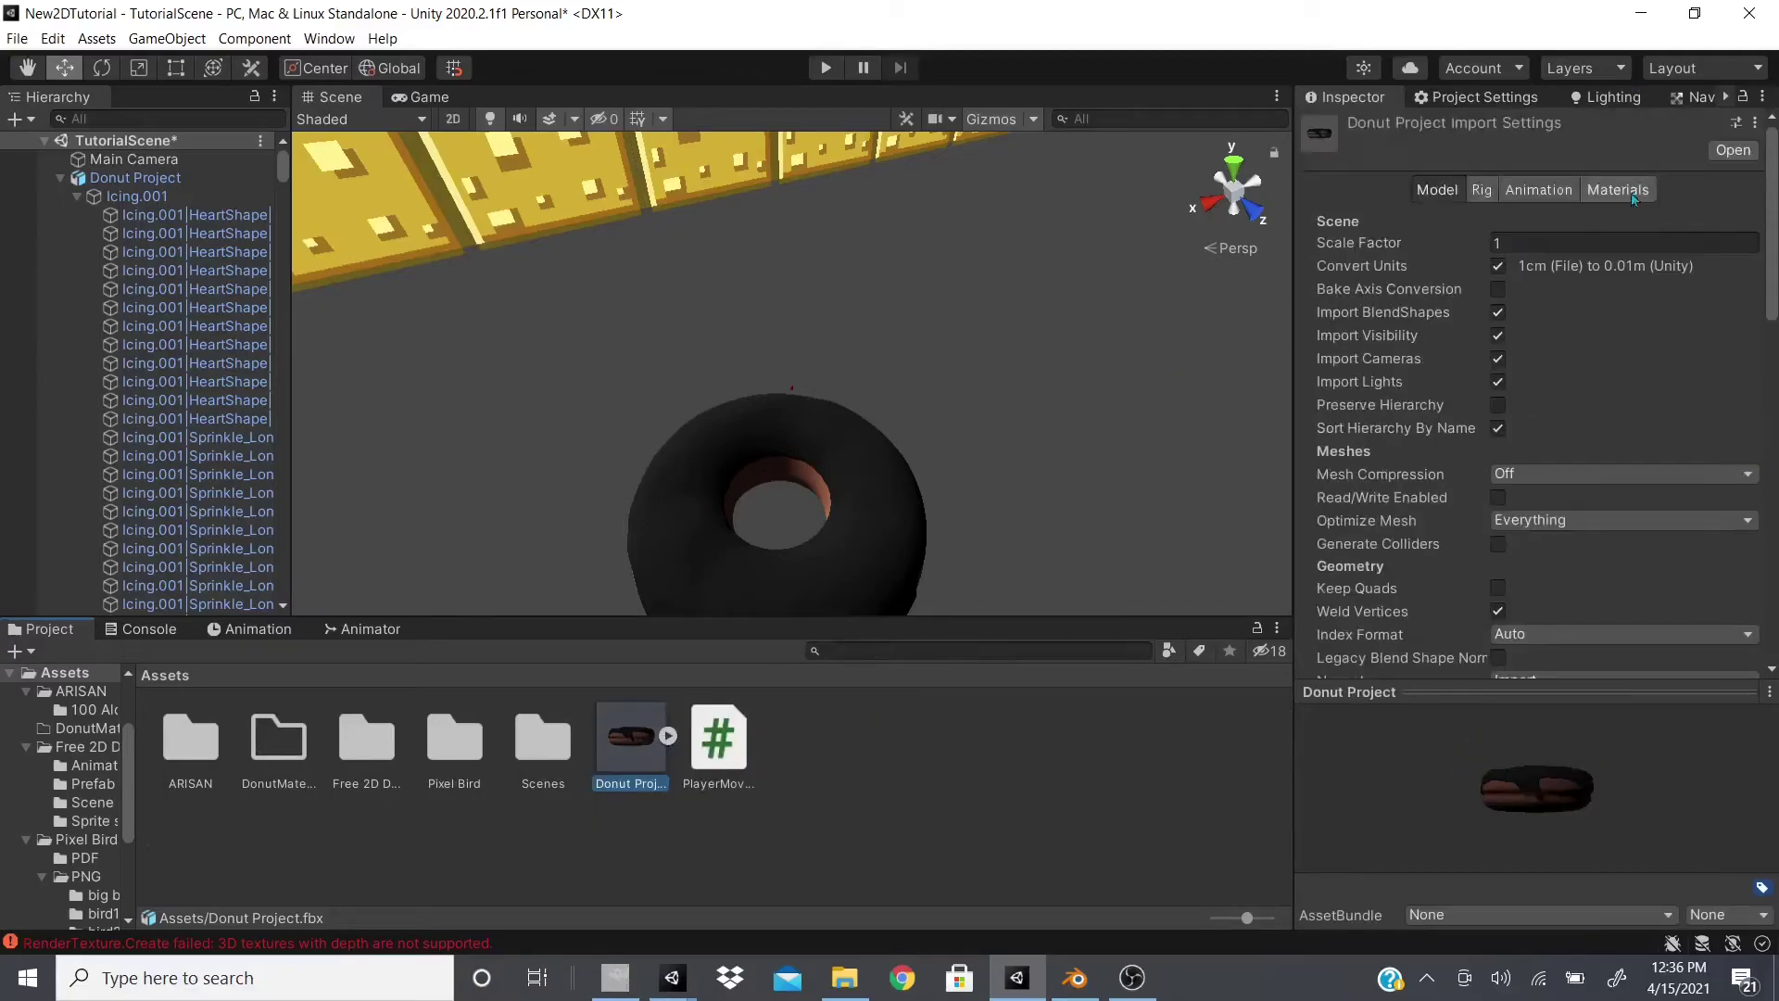
# From the FBX's Materials import tab, use Extract Materials with DonutMaterials as the destination folder.
pyautogui.click(1633, 193)
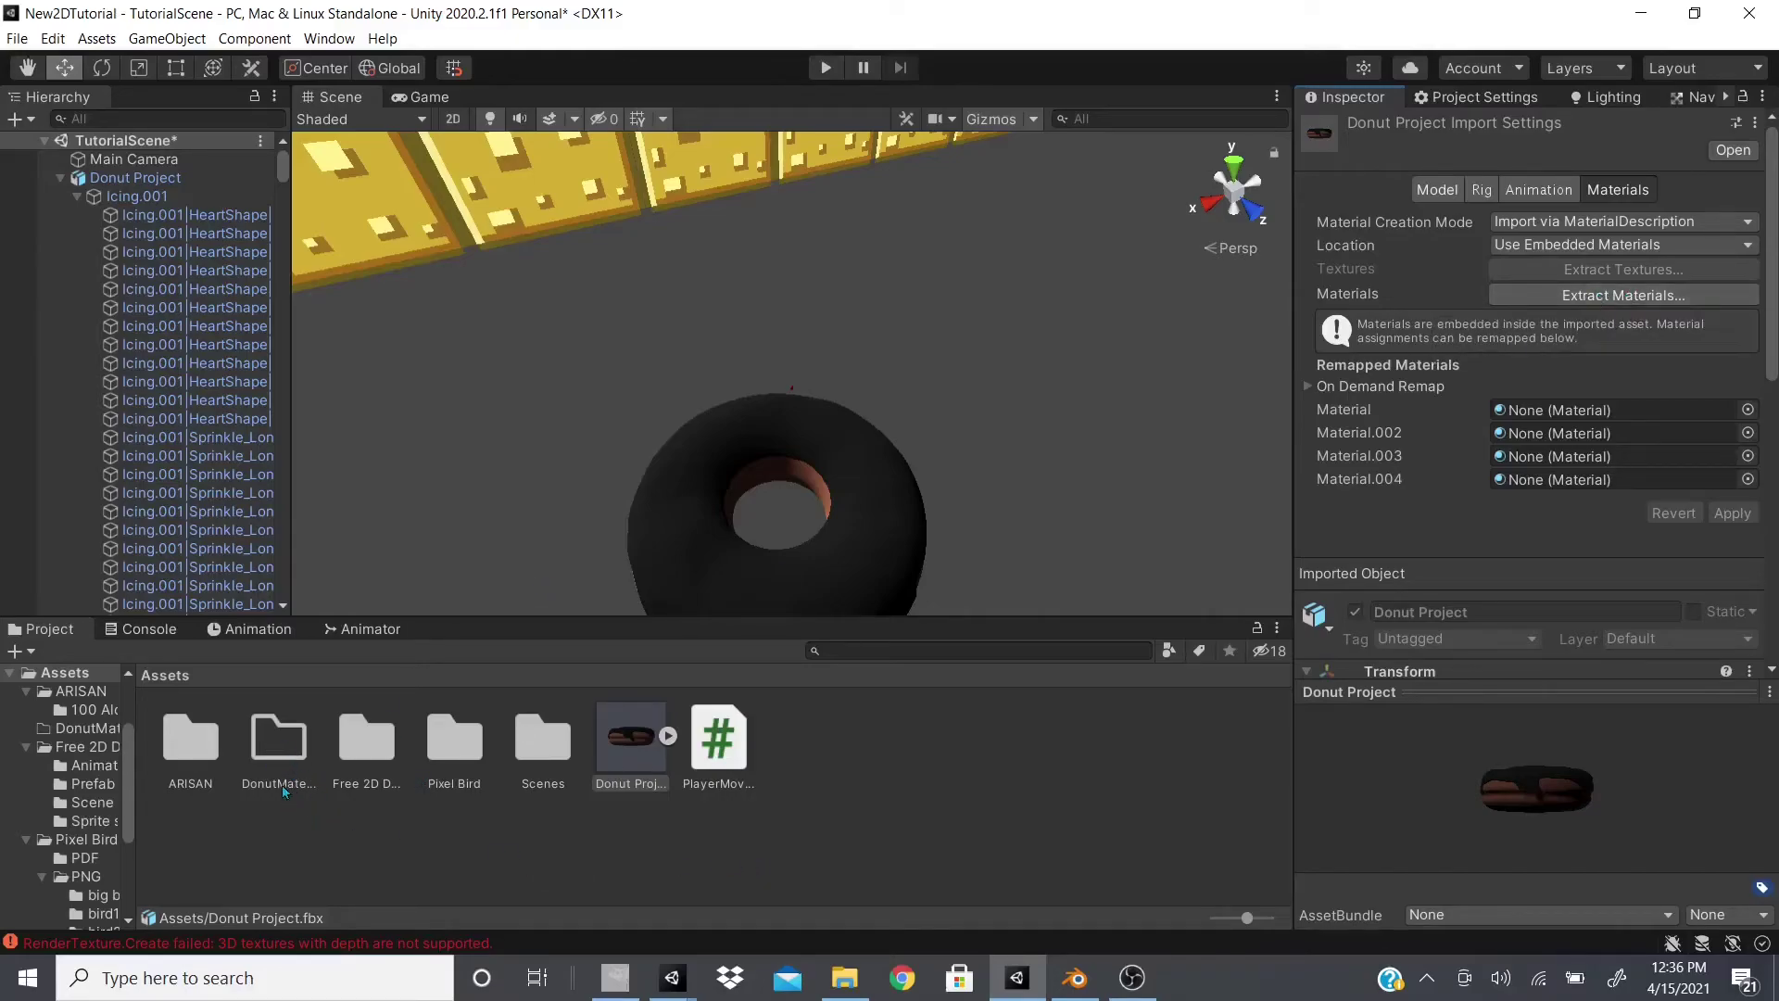
pyautogui.click(280, 751)
pyautogui.rightClick(882, 773)
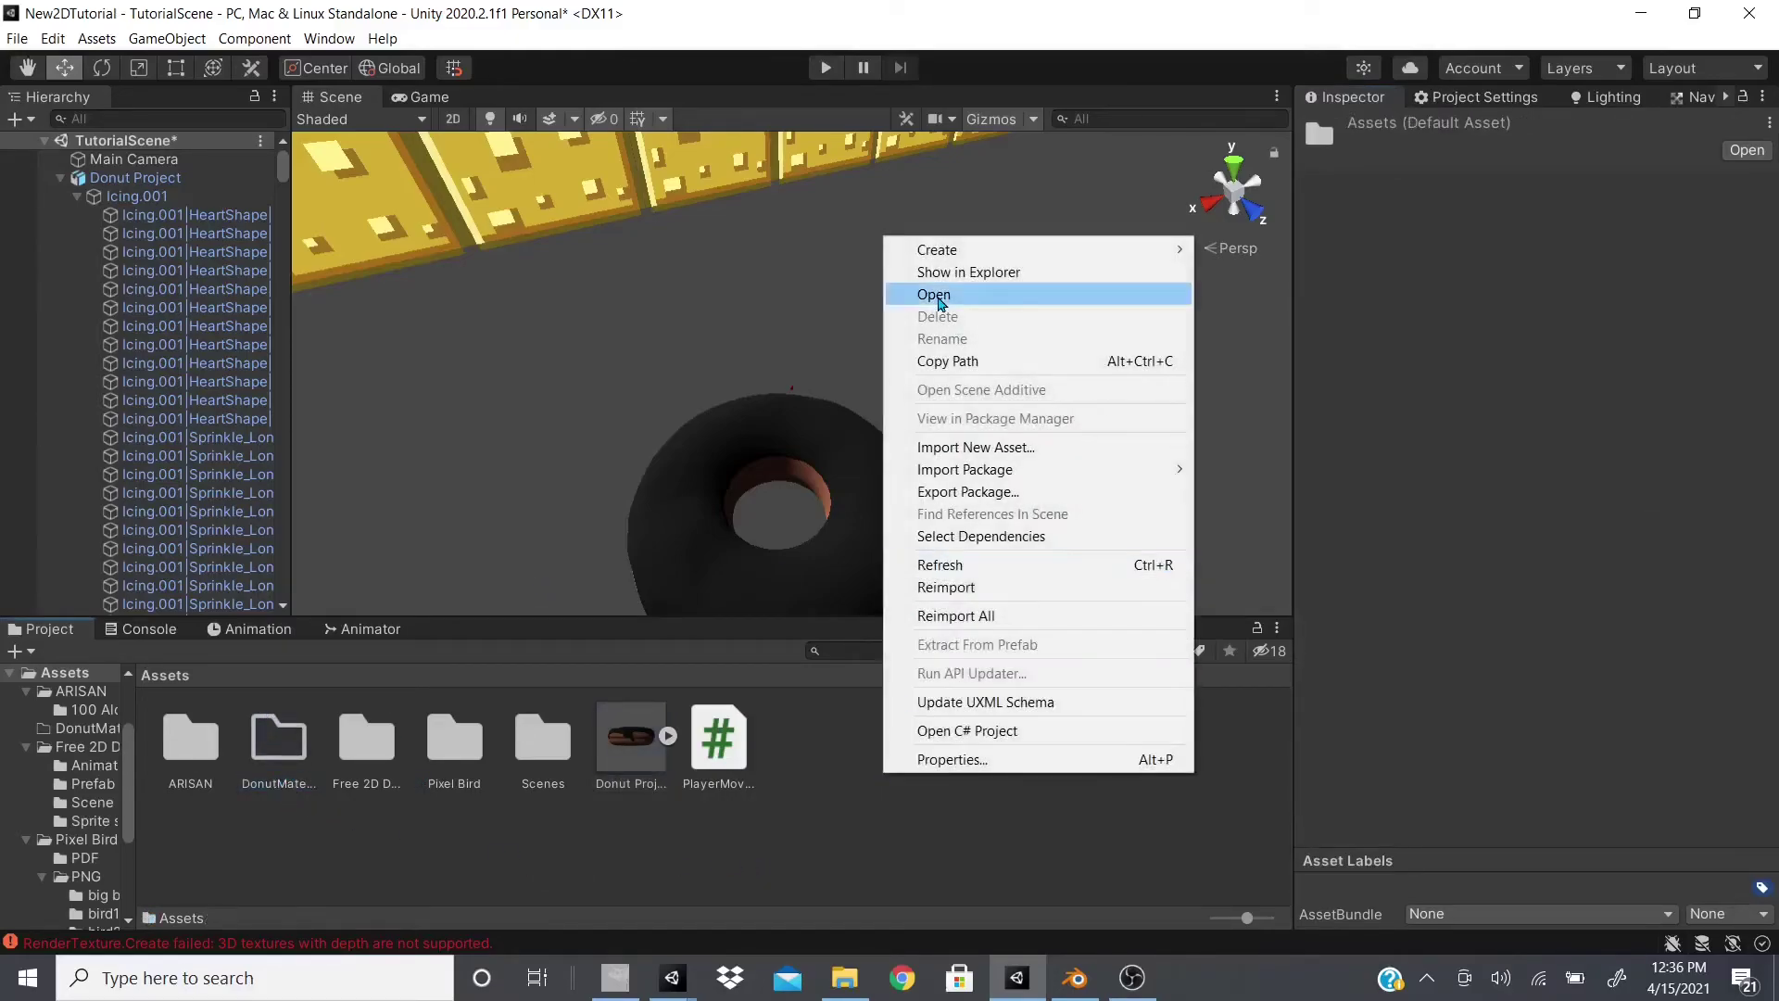
pyautogui.moveTo(956, 252)
pyautogui.click(227, 821)
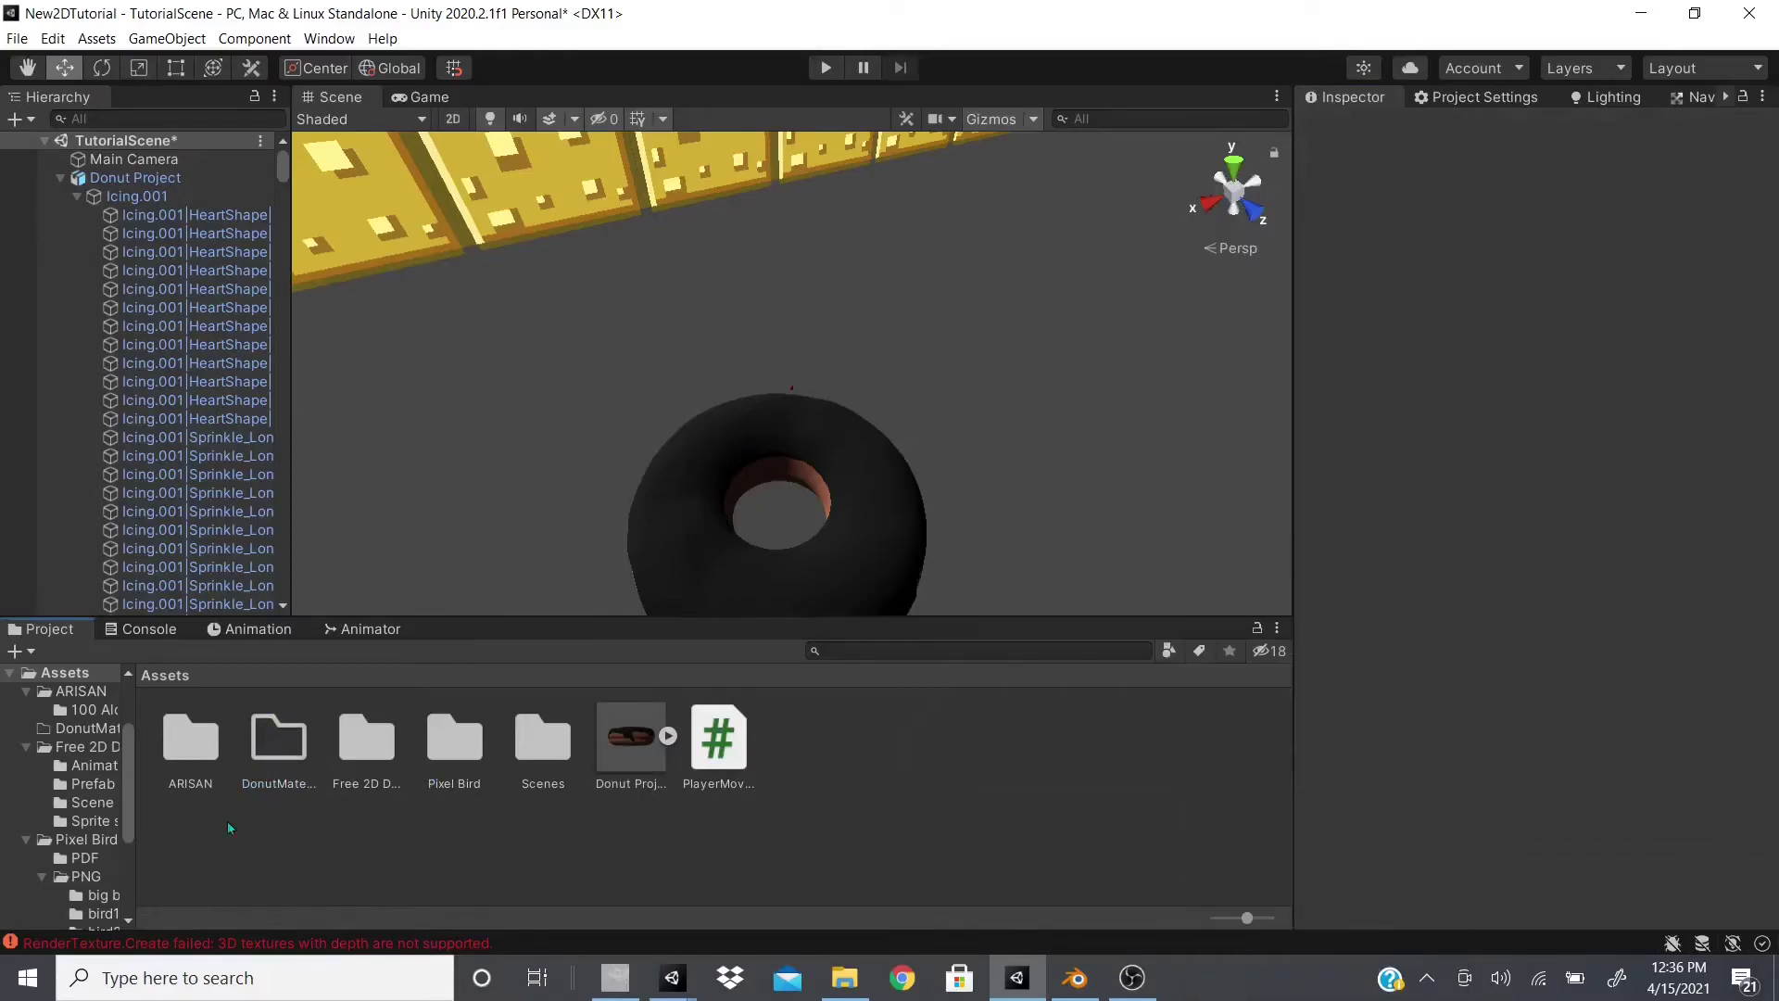
pyautogui.click(269, 769)
pyautogui.click(667, 734)
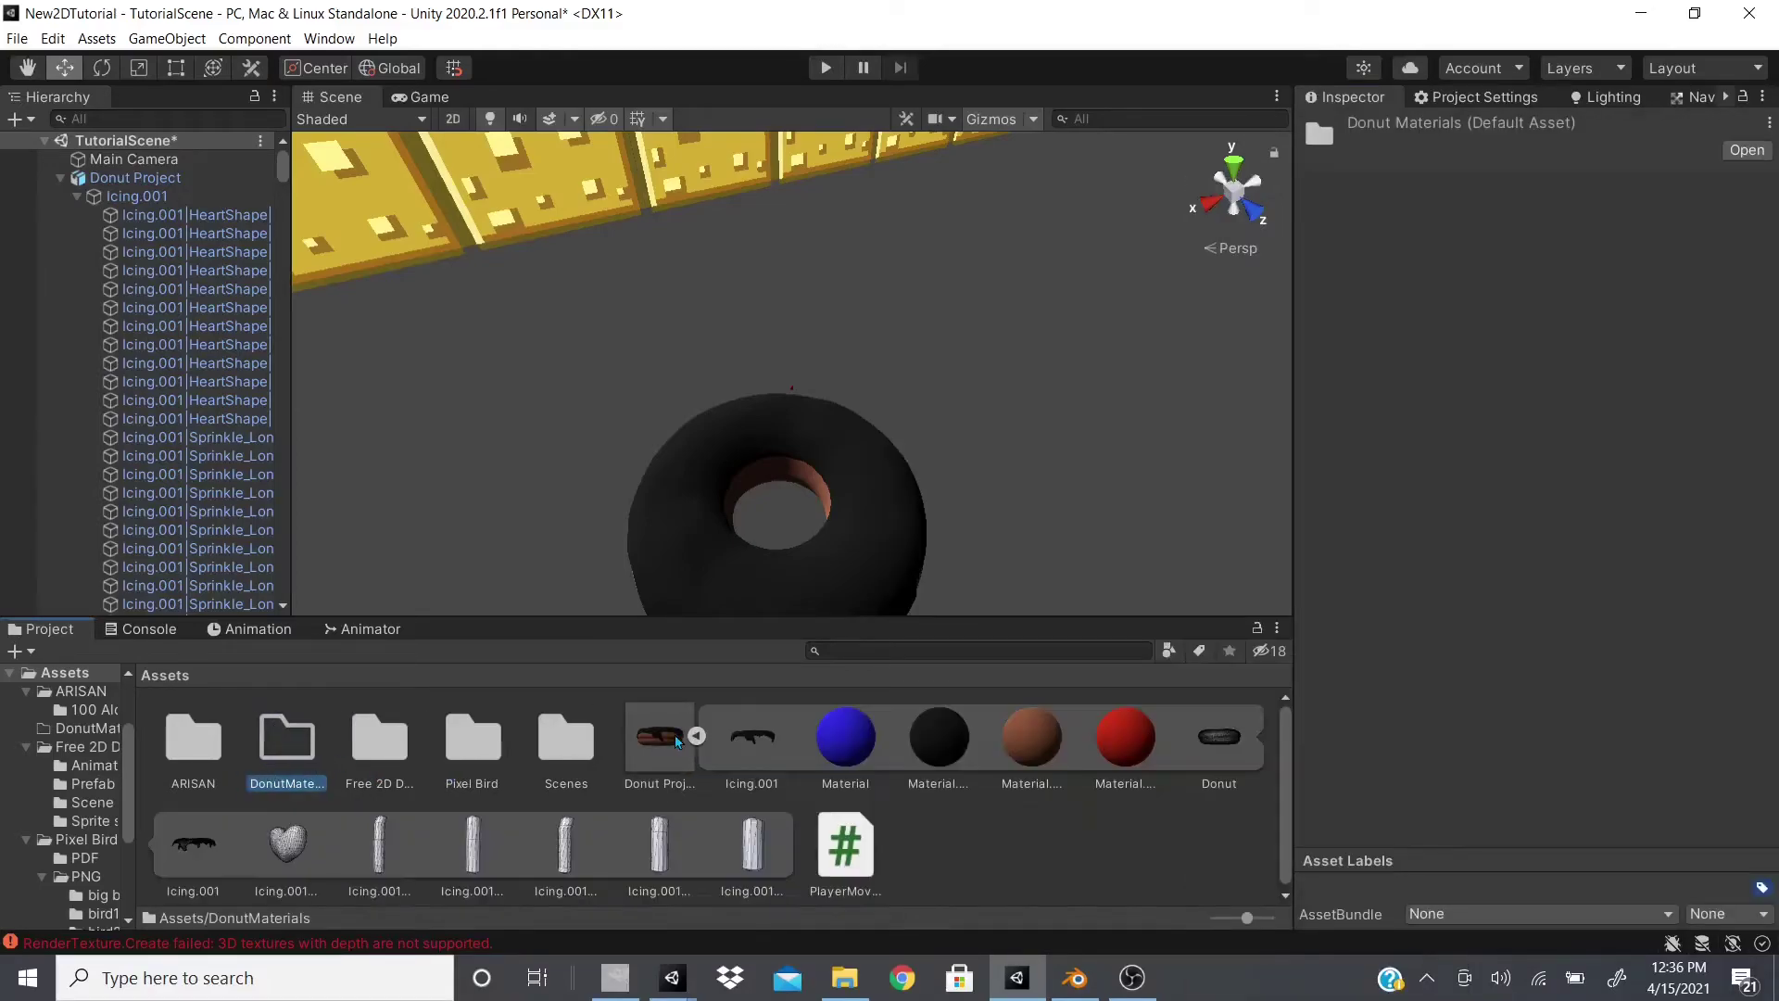
pyautogui.click(639, 741)
pyautogui.click(672, 735)
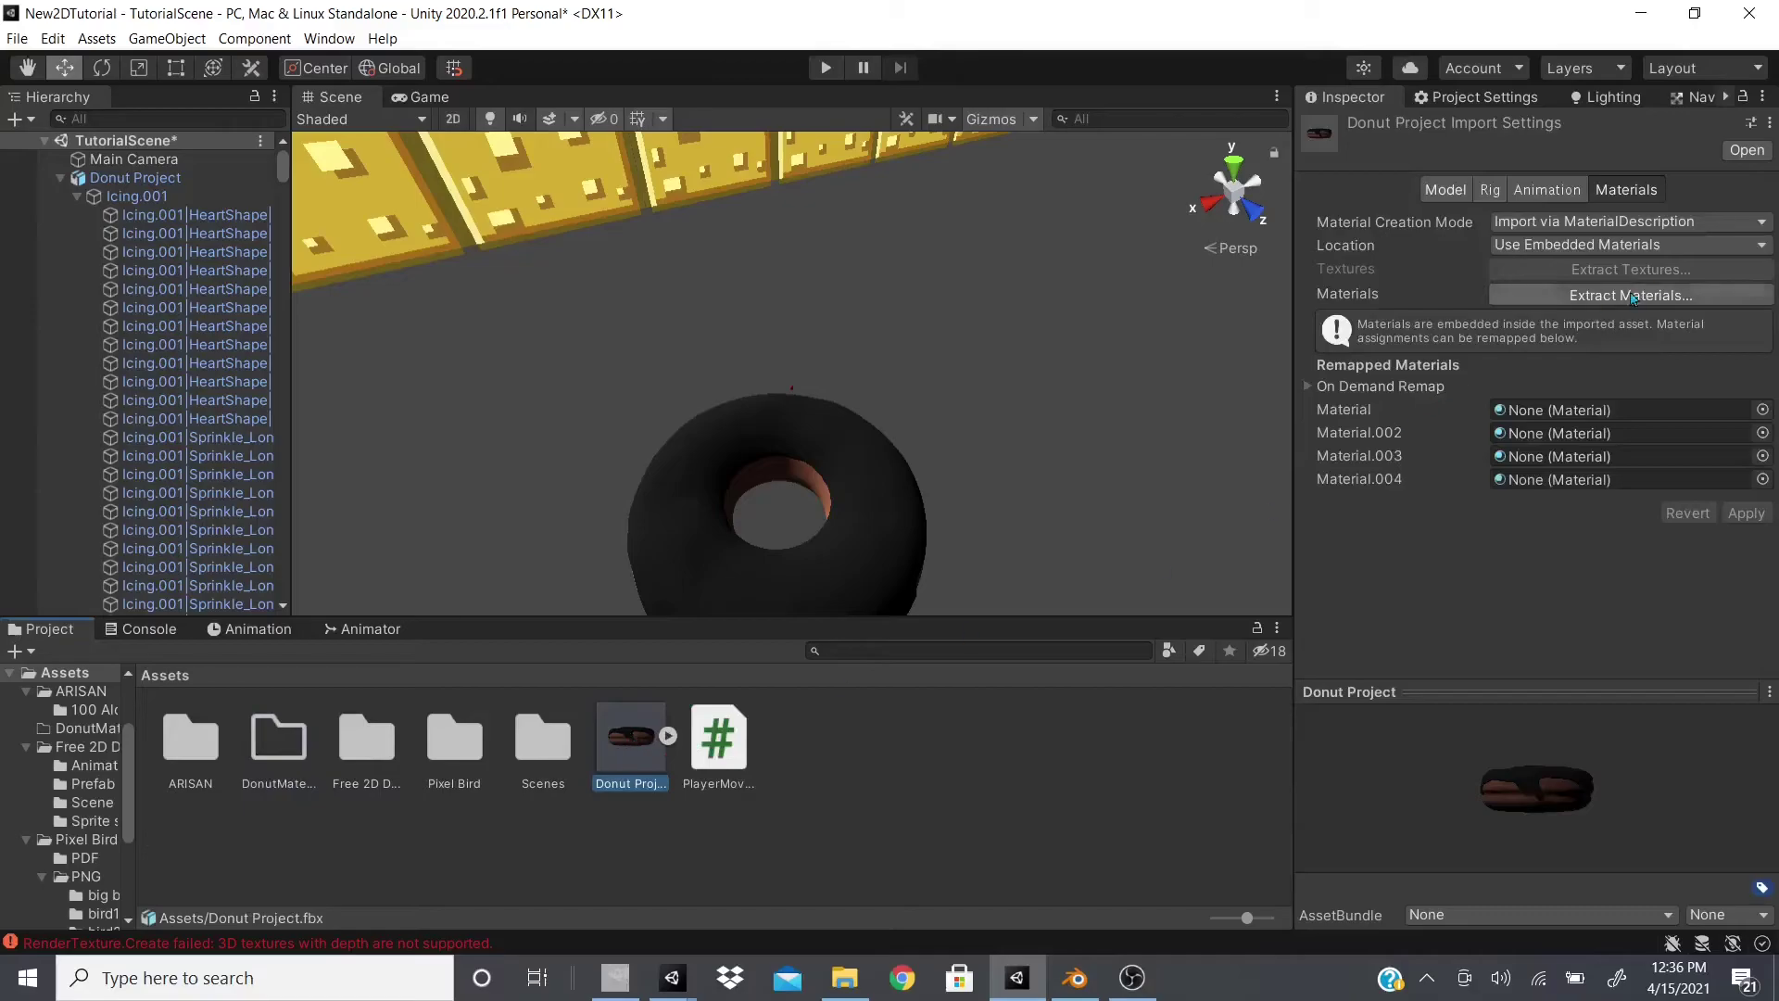
pyautogui.click(1613, 299)
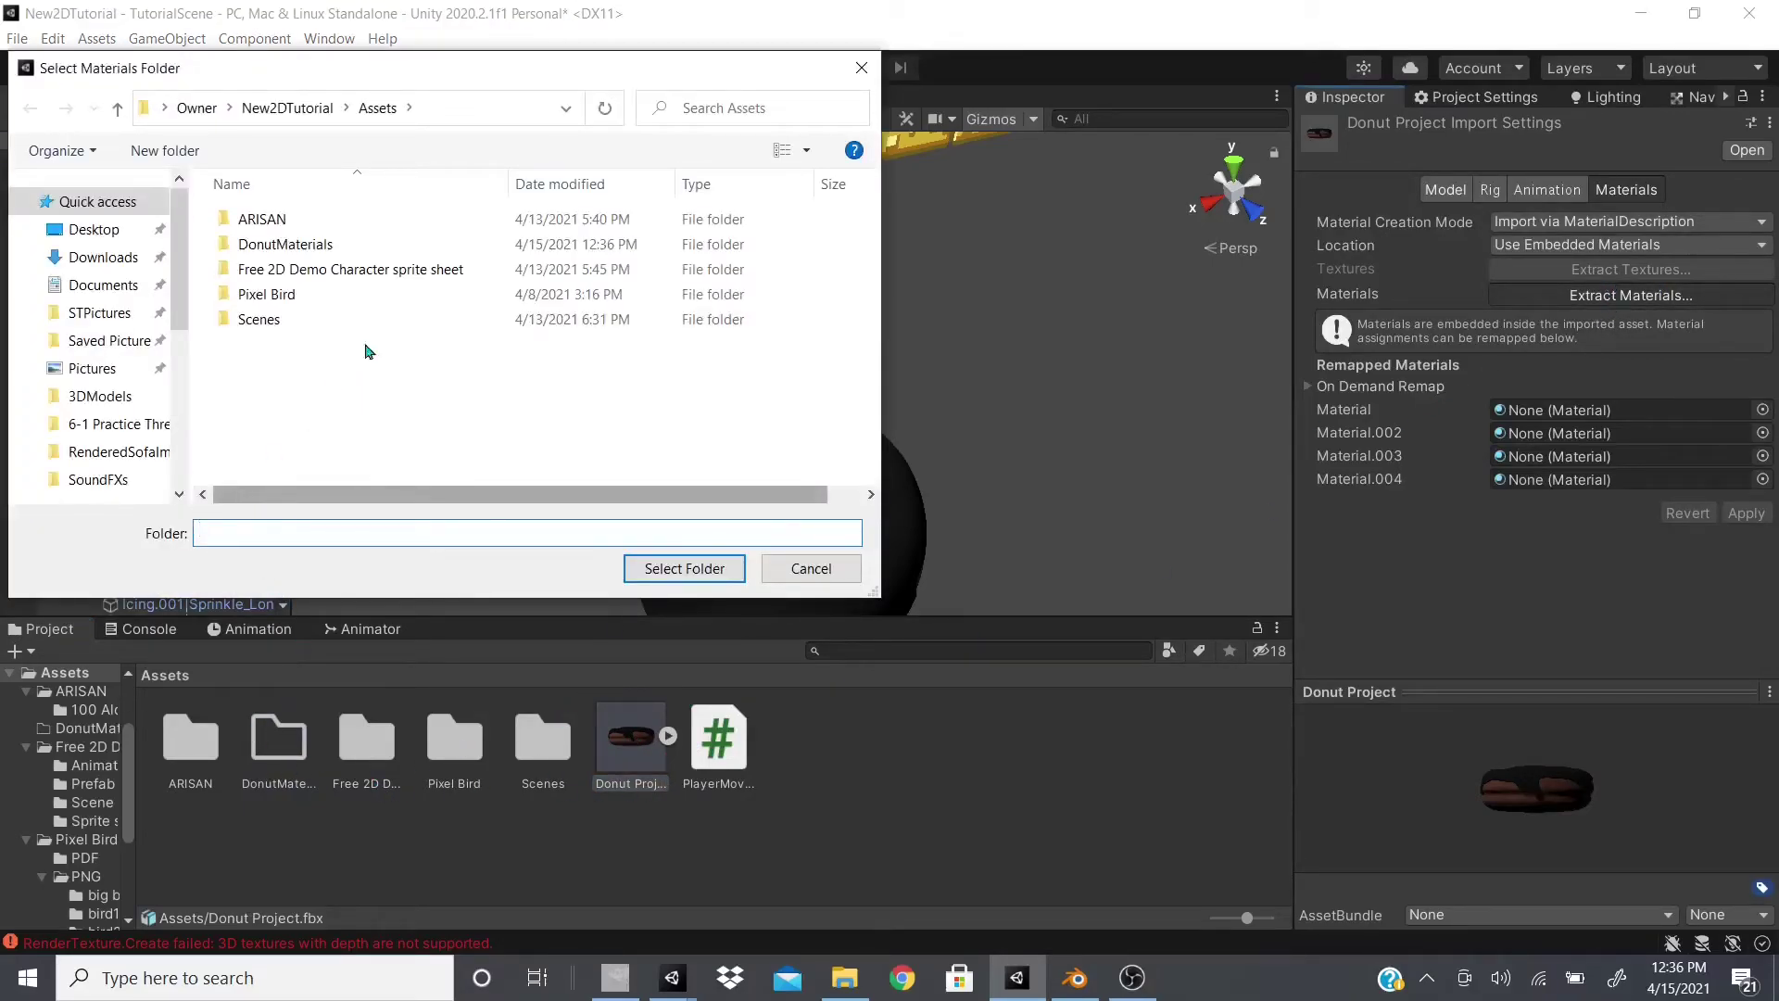
pyautogui.click(299, 248)
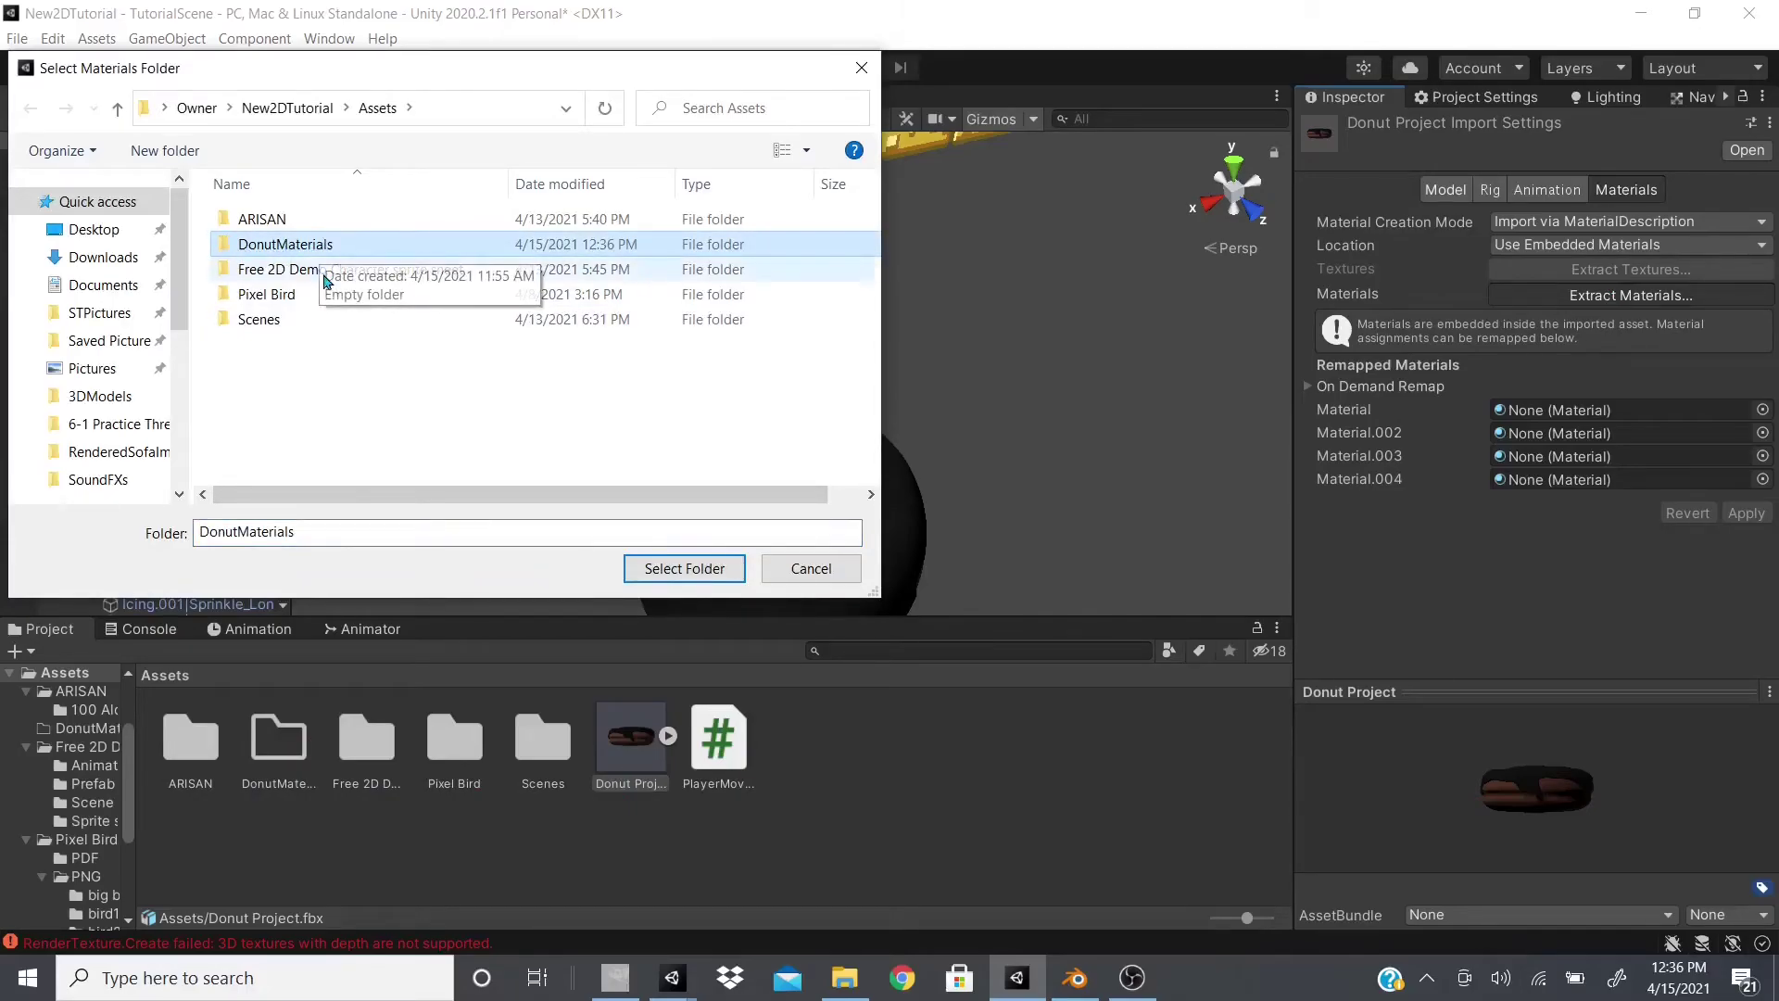
pyautogui.click(683, 569)
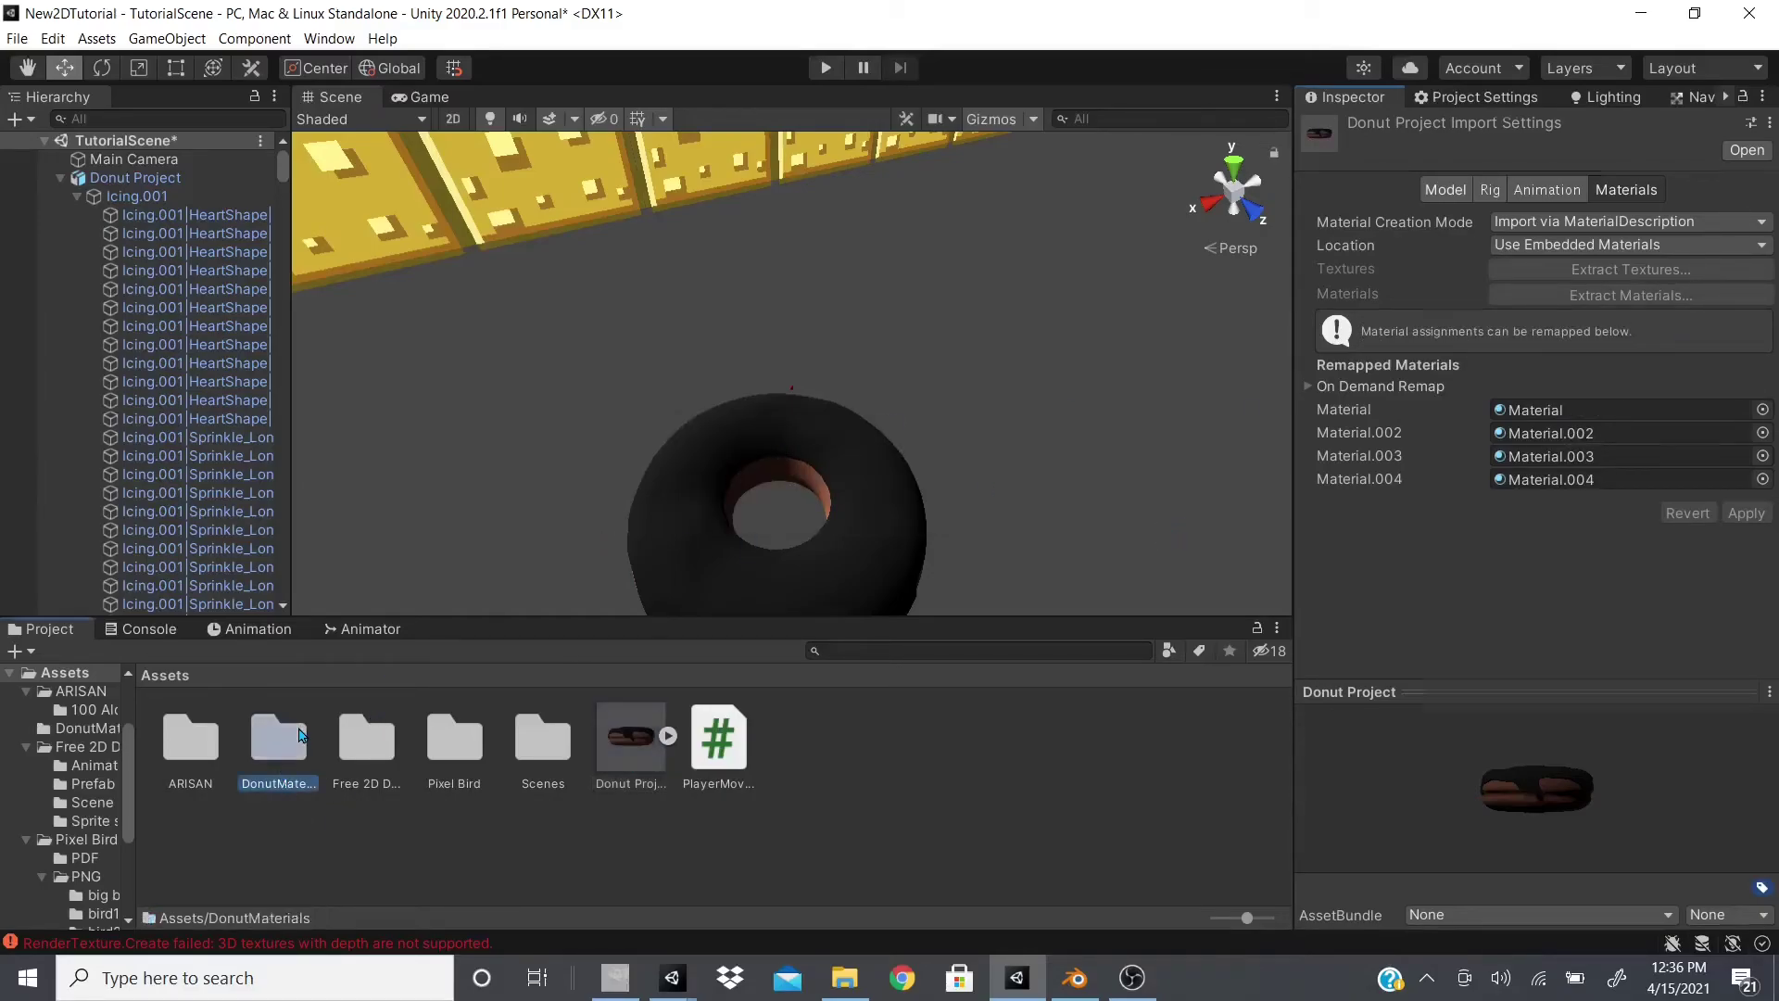
# Review the extracted materials in DonutMaterials and orbit to look down on the donut.
pyautogui.doubleClick(301, 735)
pyautogui.click(269, 731)
pyautogui.click(386, 732)
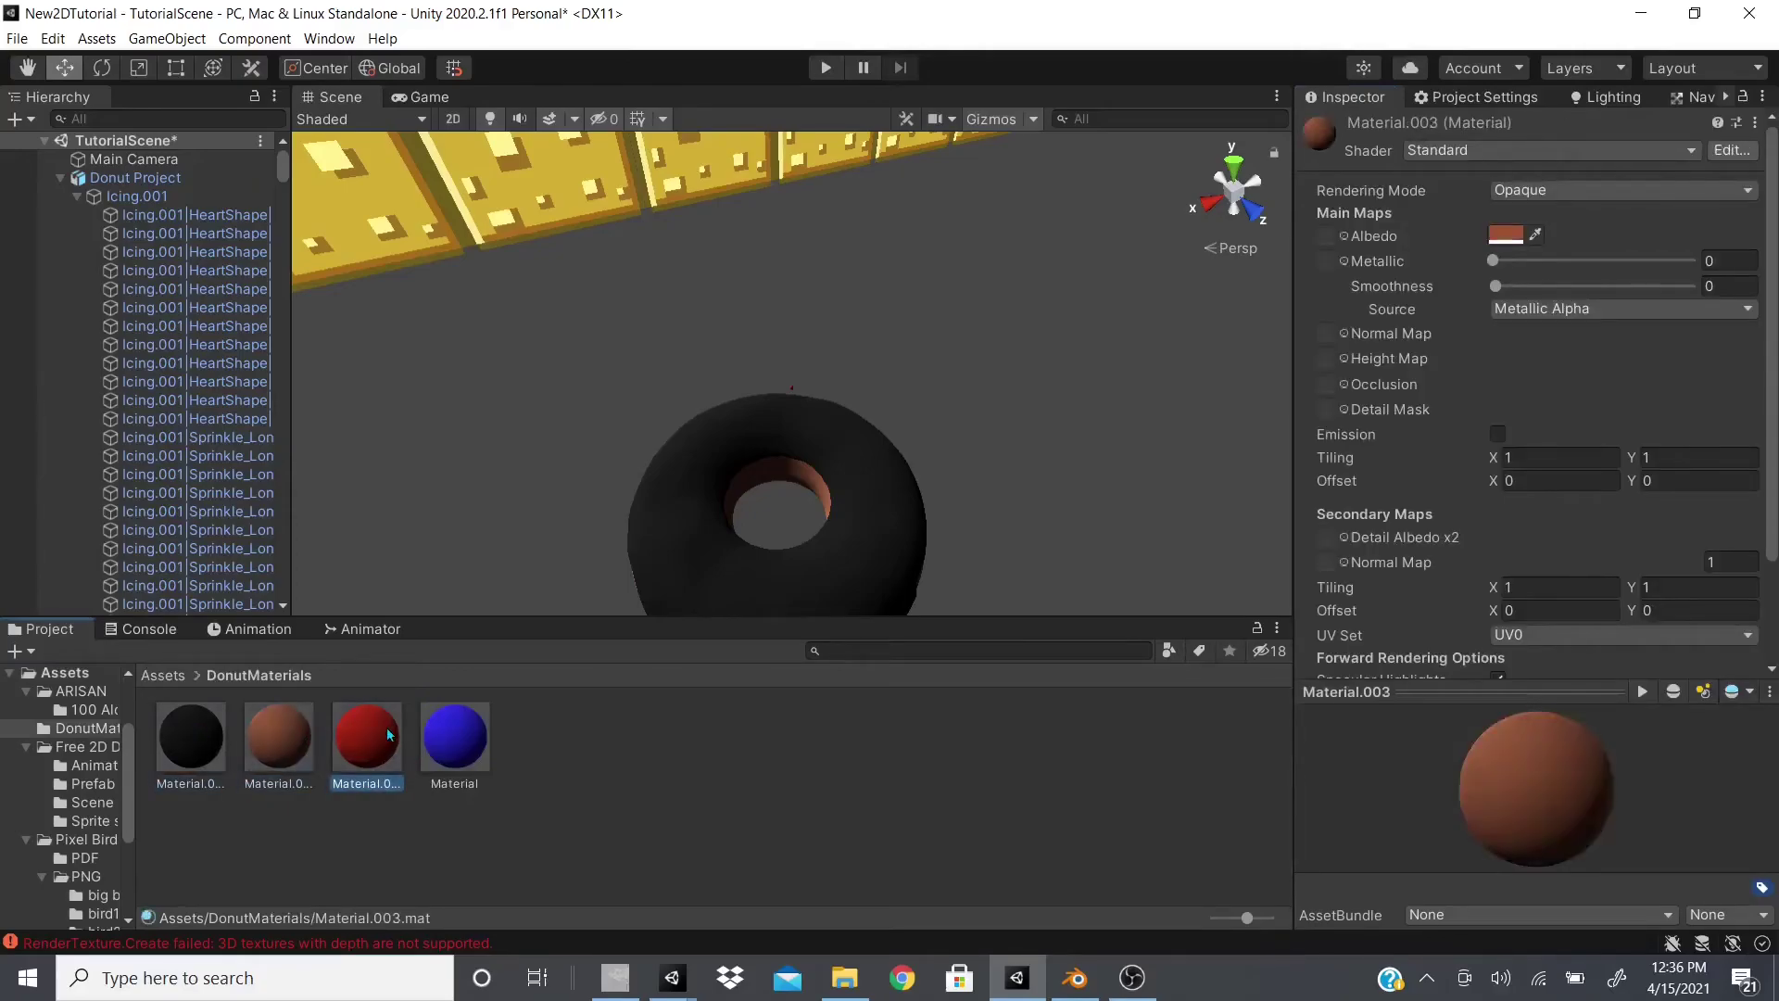
pyautogui.click(443, 732)
pyautogui.moveTo(793, 482); pyautogui.dragTo(793, 472, button='middle')
pyautogui.keyDown('alt'); pyautogui.moveTo(793, 472); pyautogui.dragTo(794, 330); pyautogui.keyUp('alt')
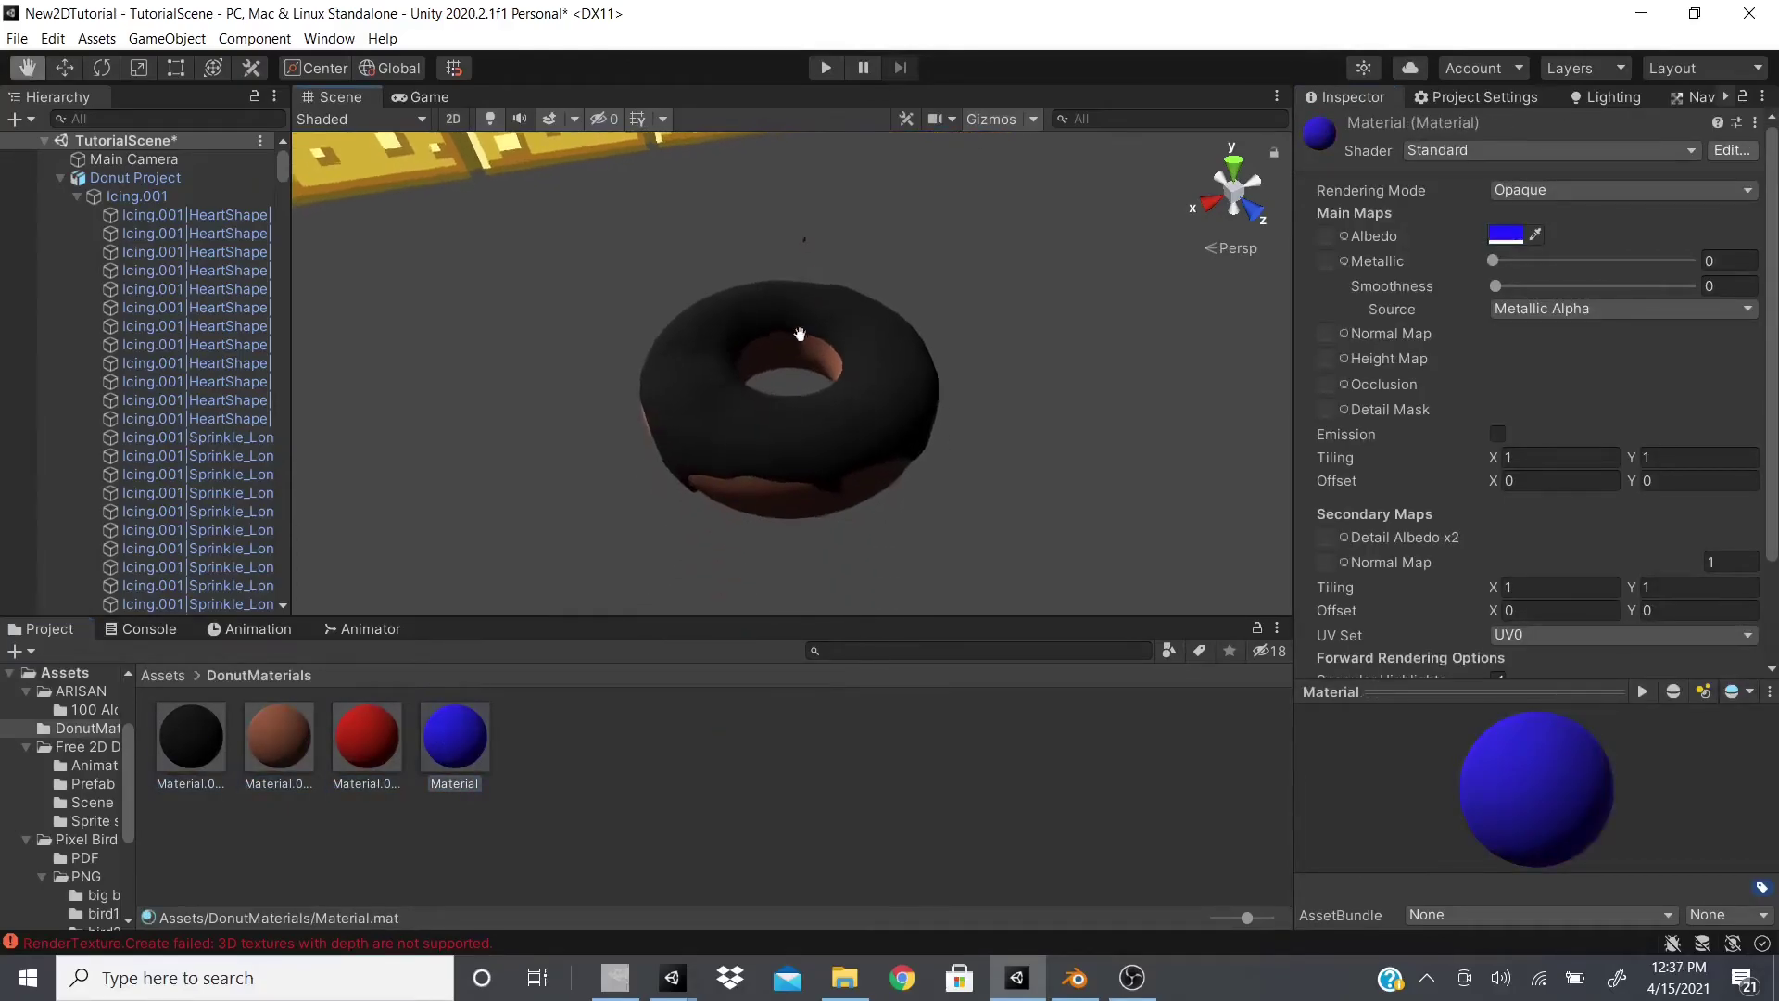
pyautogui.press('w')
pyautogui.click(778, 431)
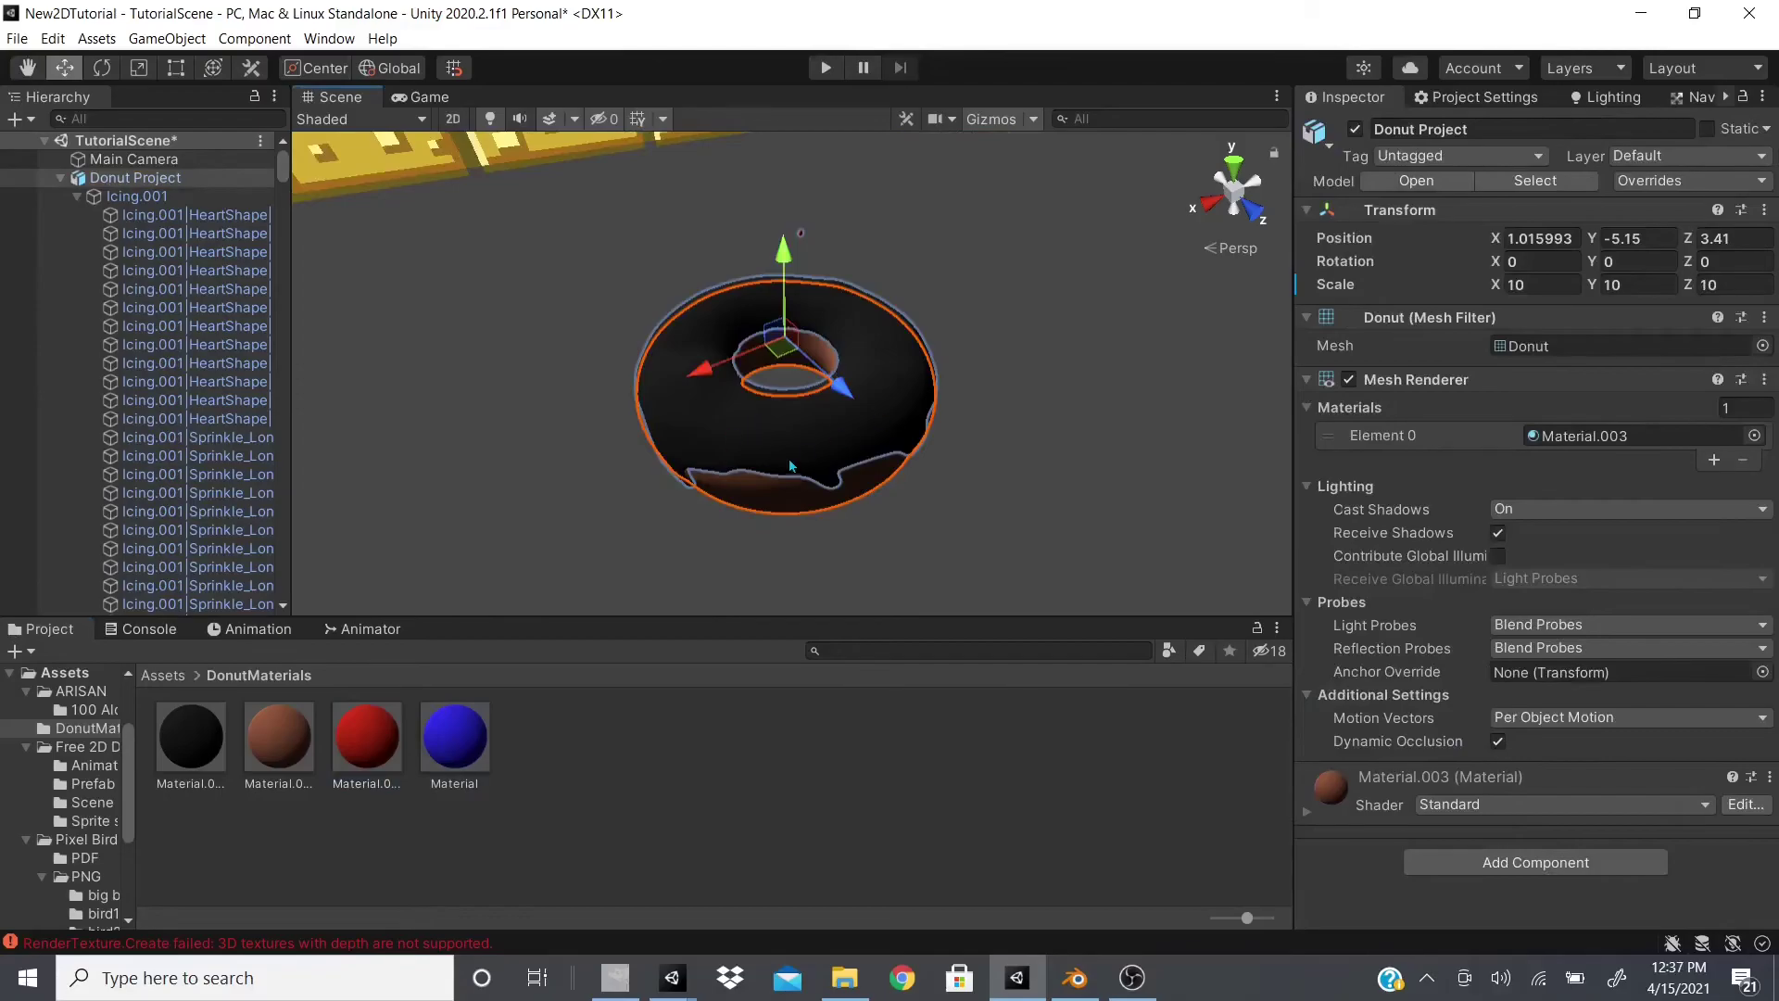
# Set Material.002's Albedo to 6EDEFF, Metallic to 0.009 and Smoothness to 0.89.
pyautogui.click(222, 734)
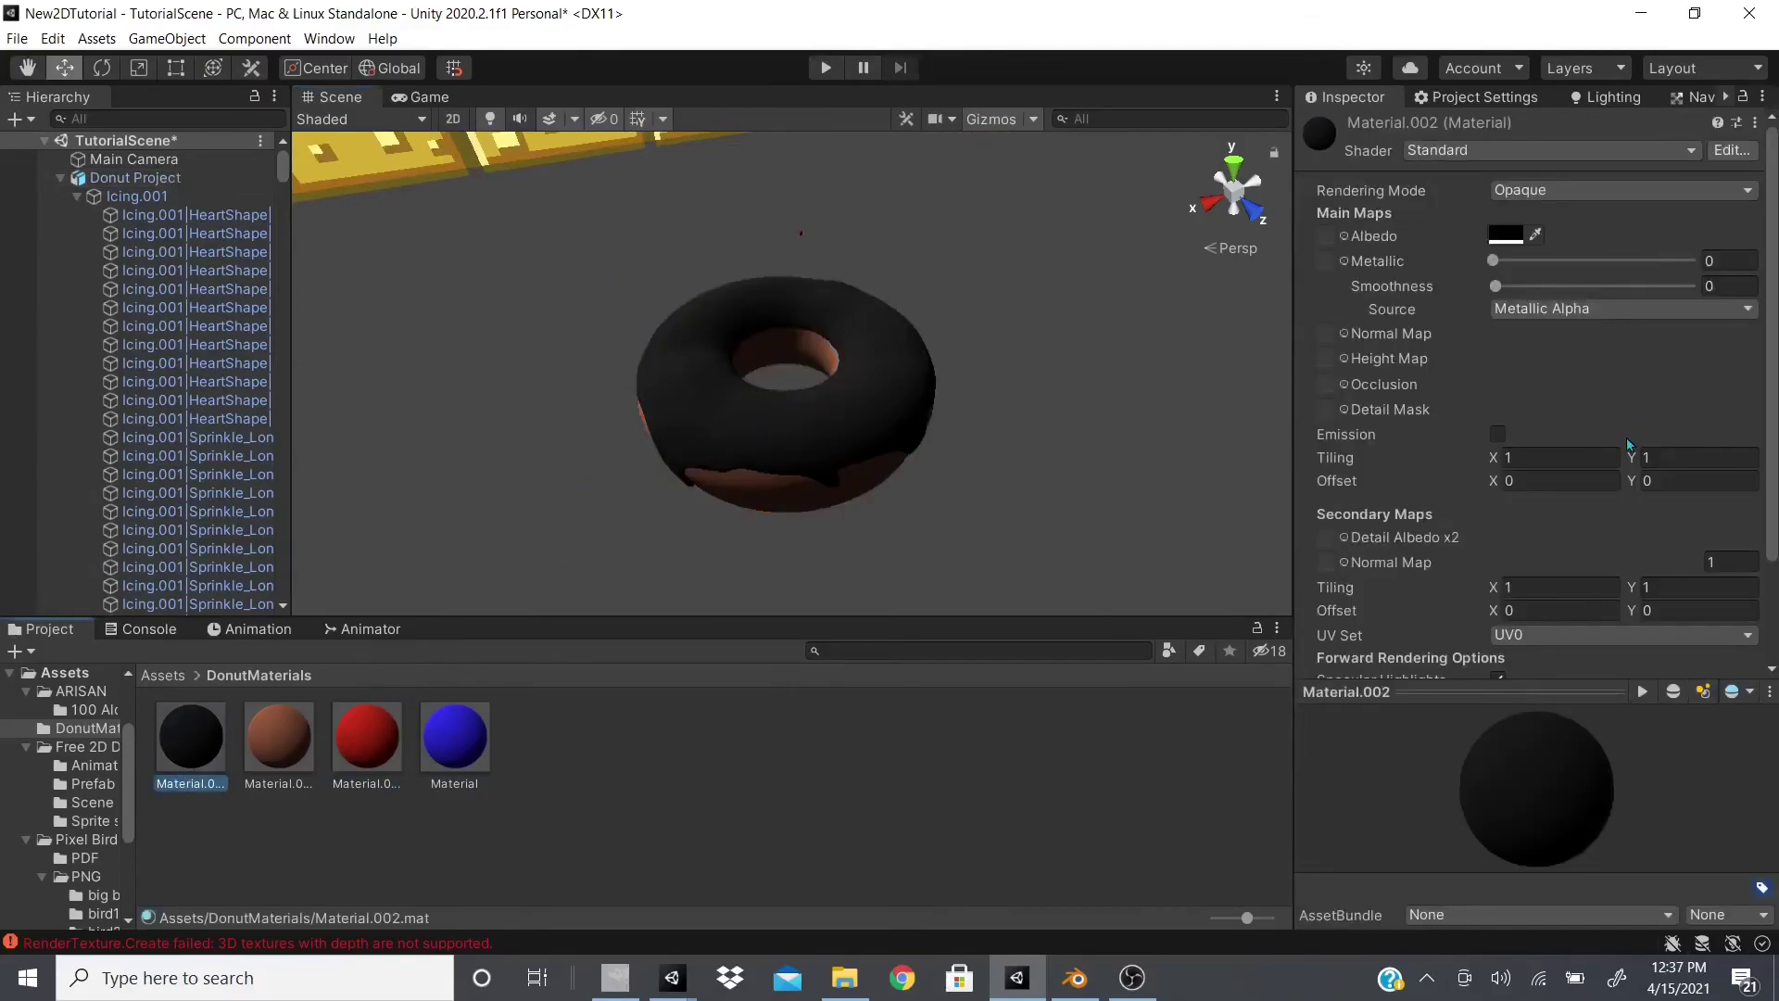
pyautogui.click(1505, 234)
pyautogui.click(1612, 309)
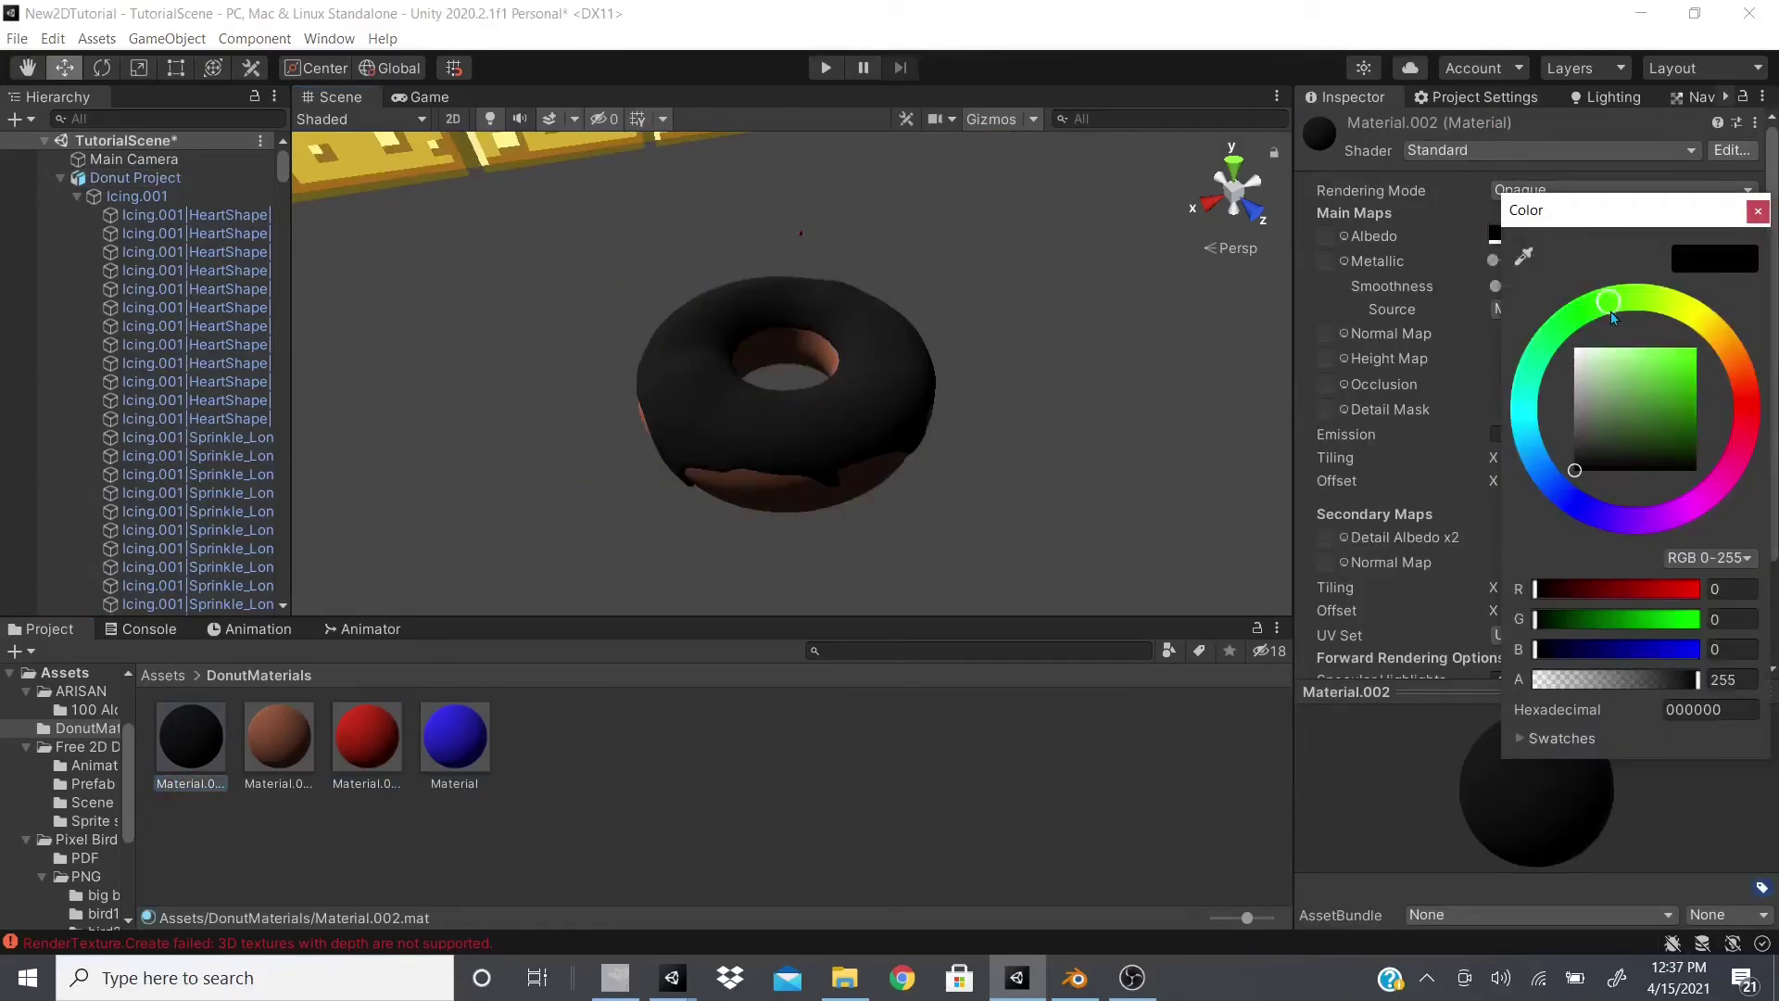
pyautogui.moveTo(1633, 329); pyautogui.dragTo(1527, 436)
pyautogui.click(1703, 320)
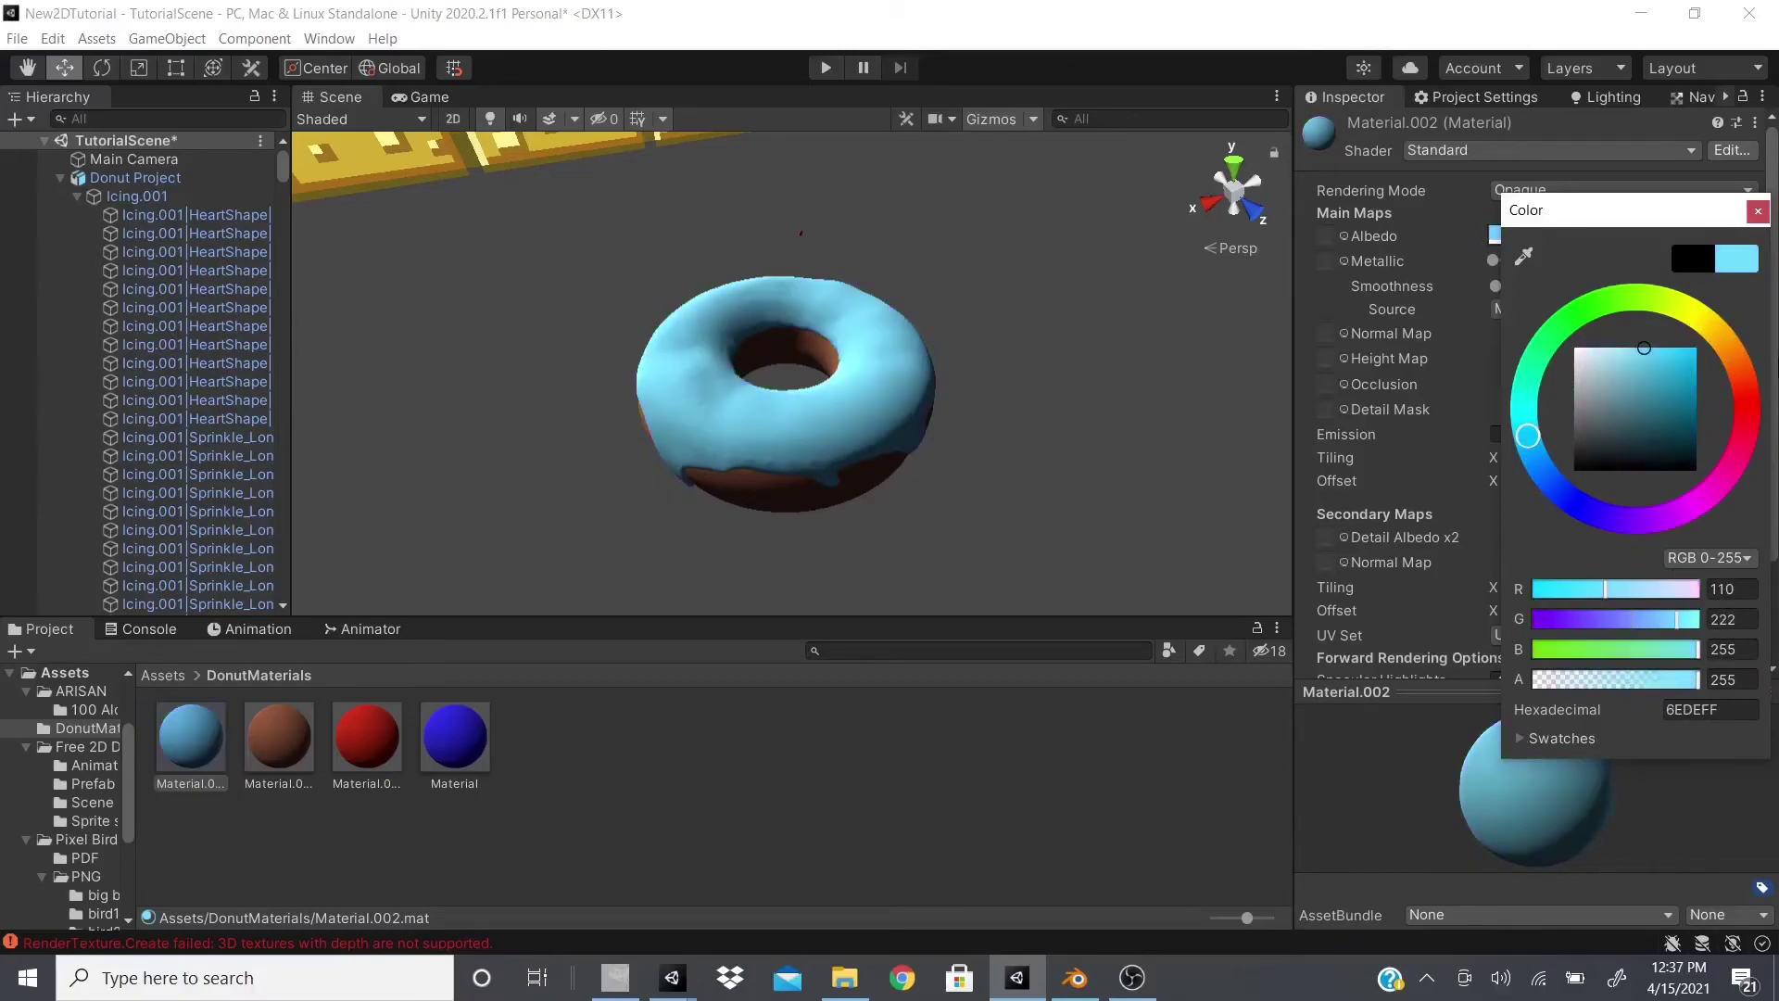
pyautogui.click(1758, 211)
pyautogui.moveTo(1529, 260); pyautogui.dragTo(1669, 287)
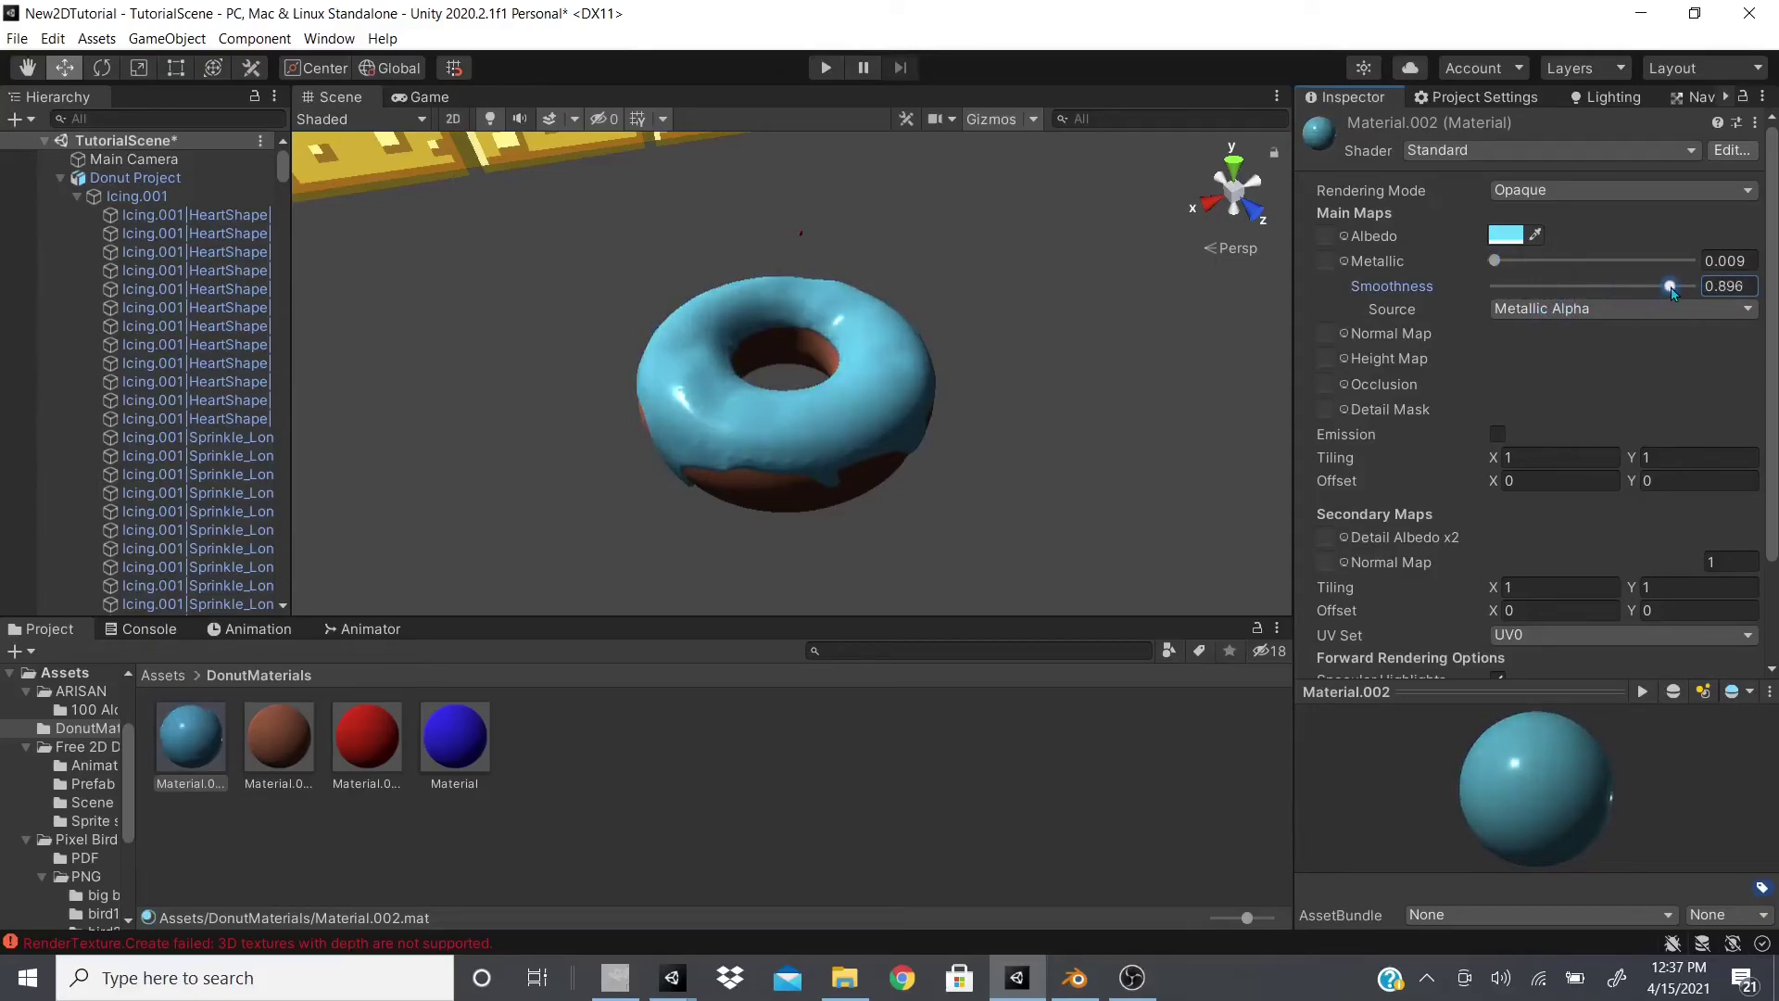
pyautogui.scroll(2, 820, 468)
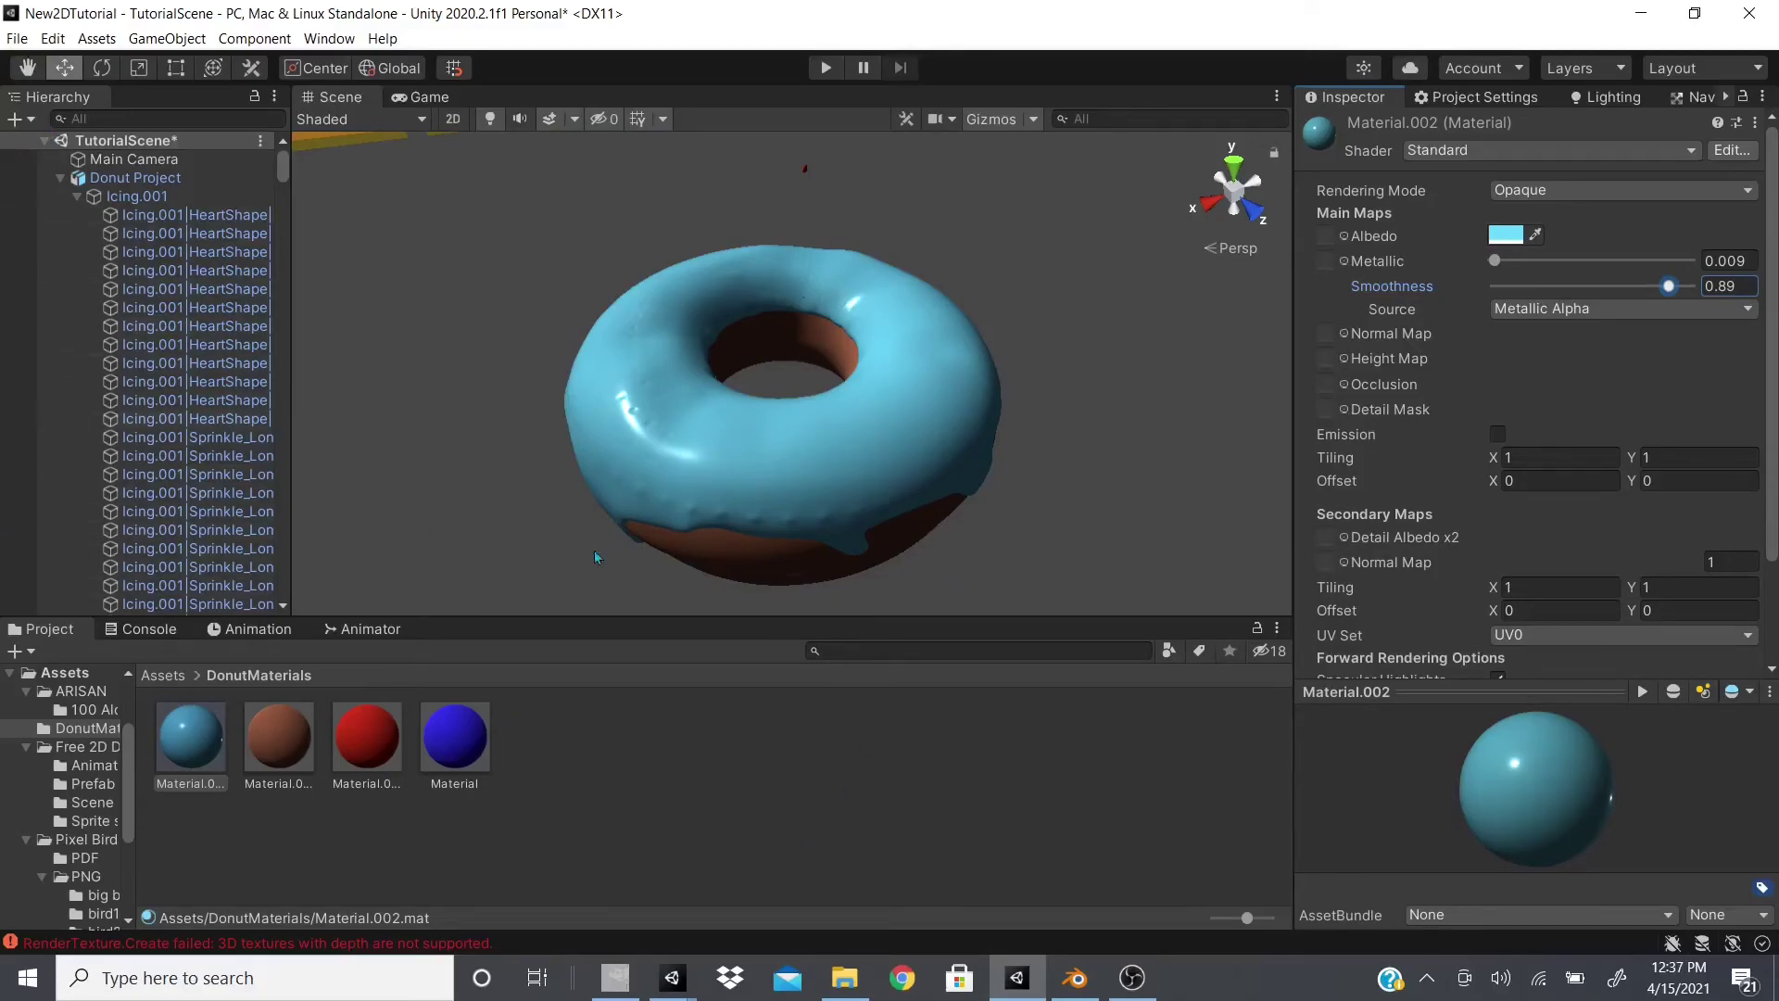
# After a brief switch to Blender, collapse Icing.001 and Donut Project in the Hierarchy.
pyautogui.click(1077, 978)
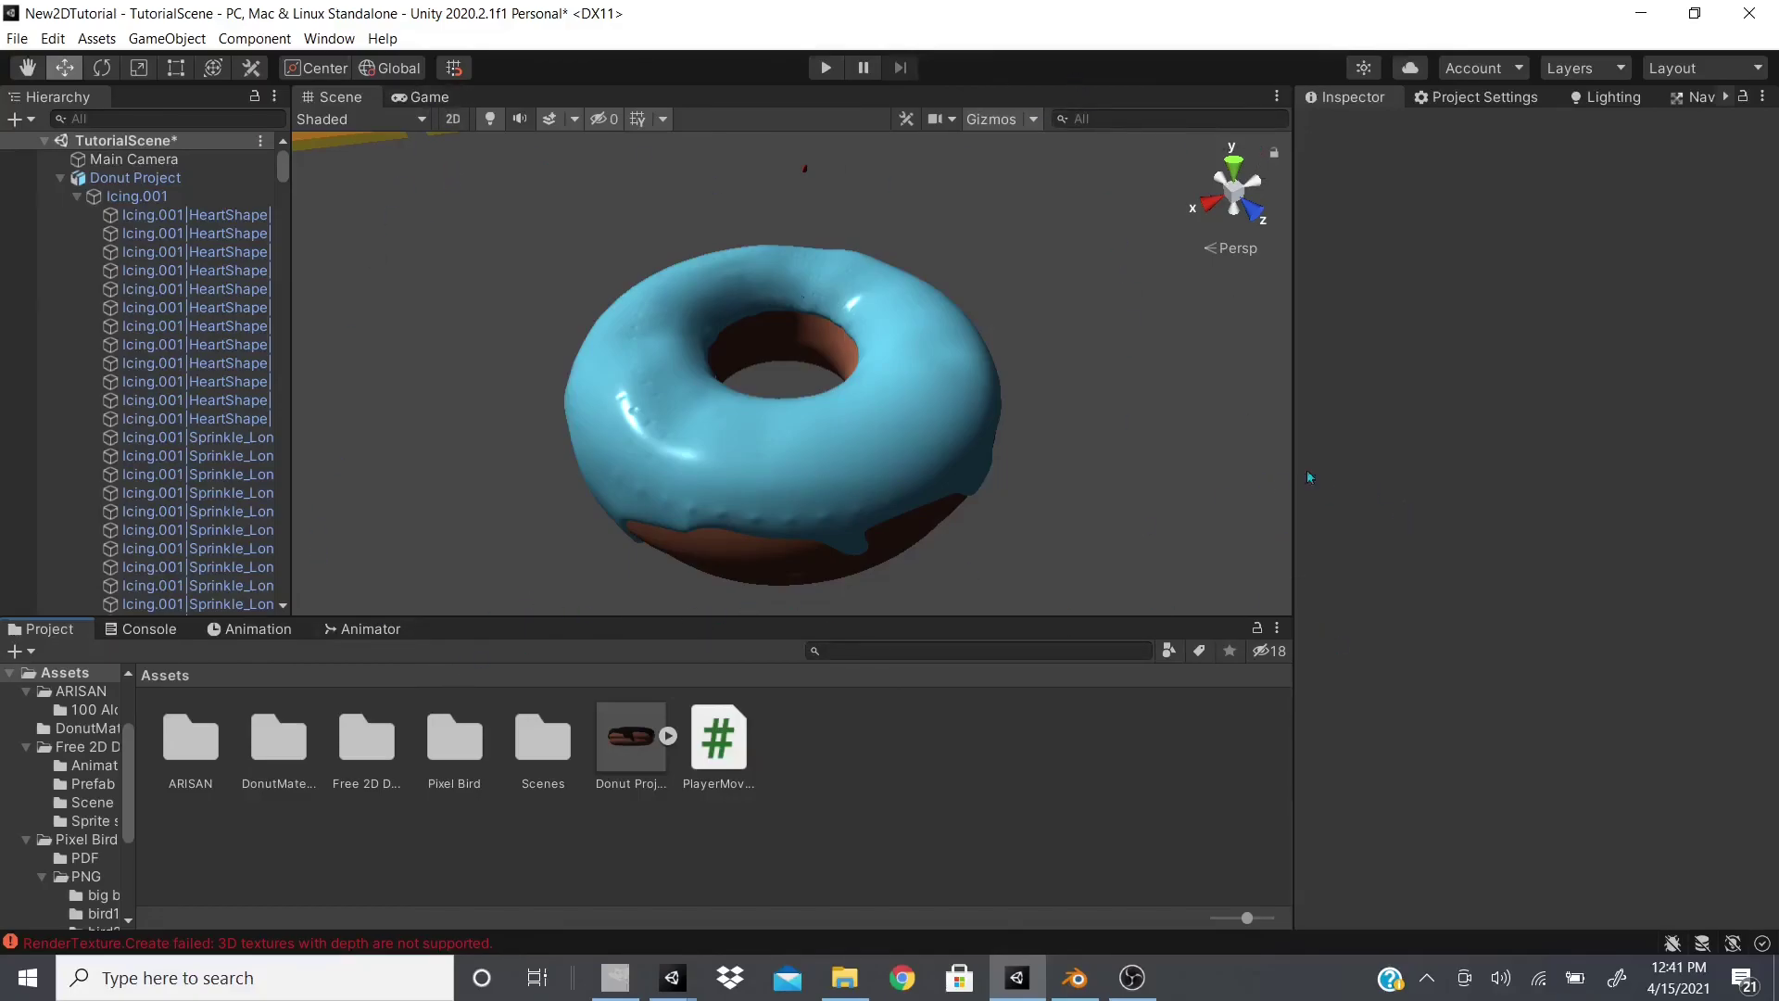
pyautogui.click(75, 196)
pyautogui.click(61, 177)
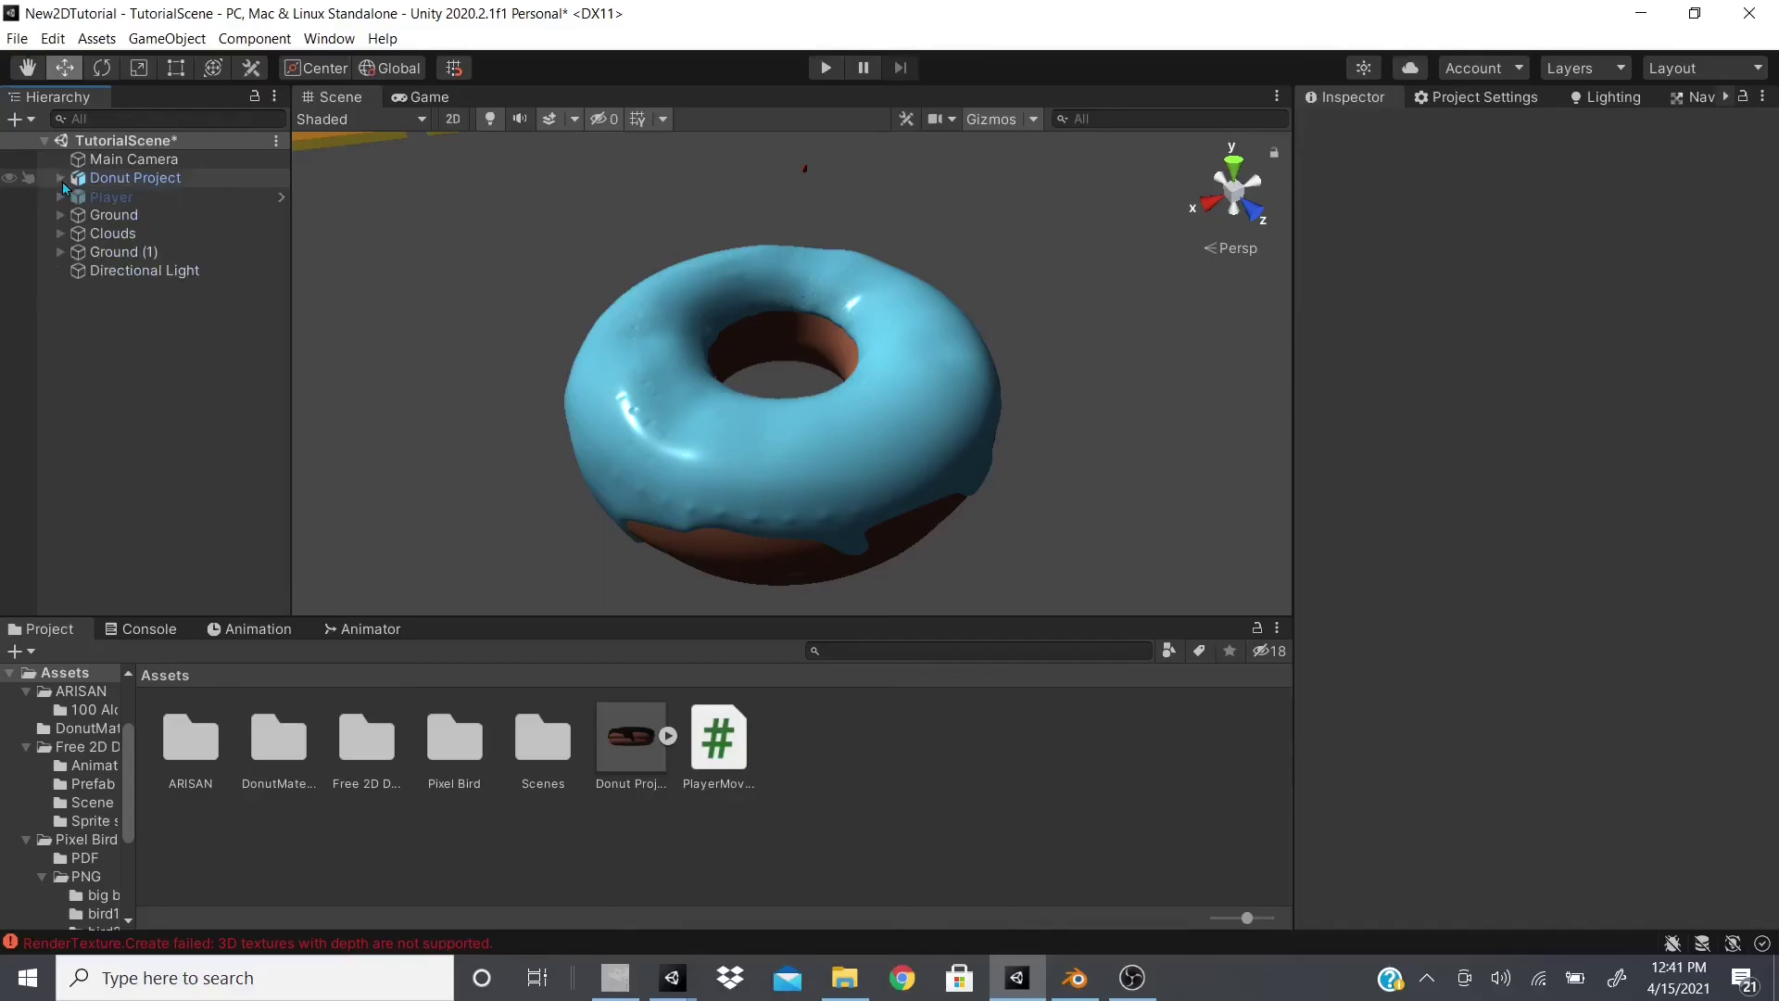